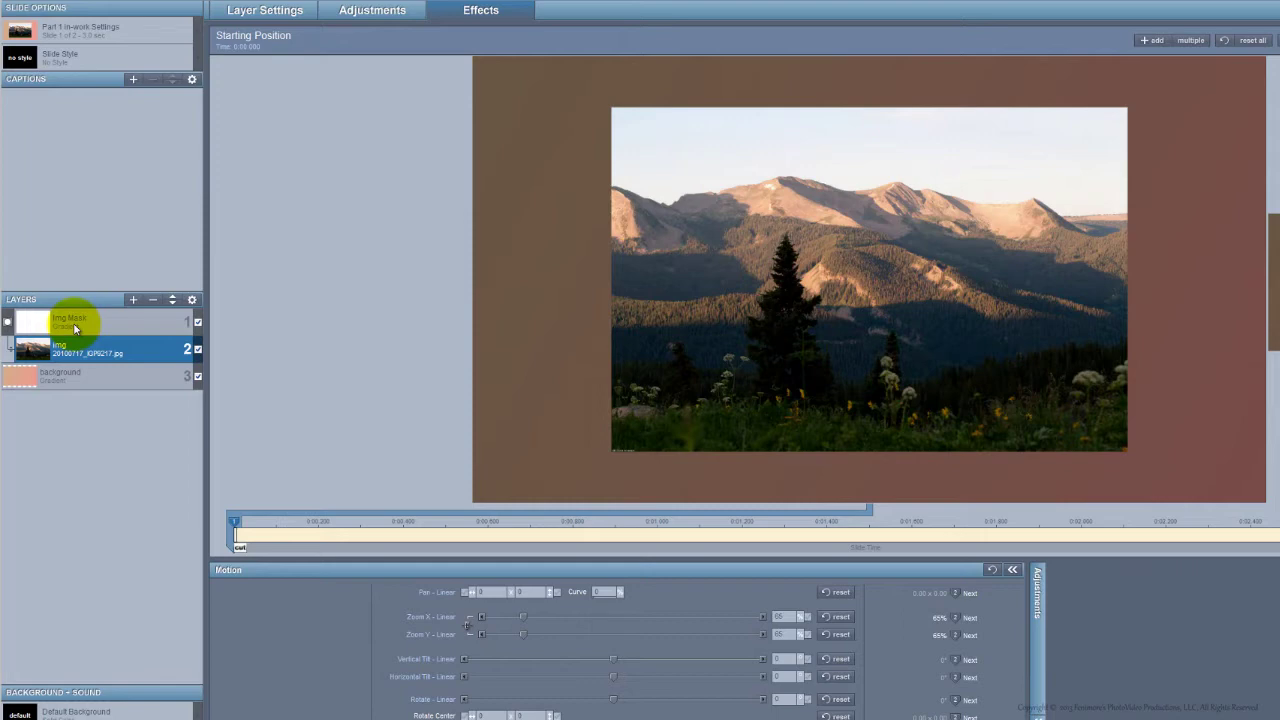
- Duplicate the Img Mask layer and move the copy down below the masked img layer, above the background
left_click(75, 328)
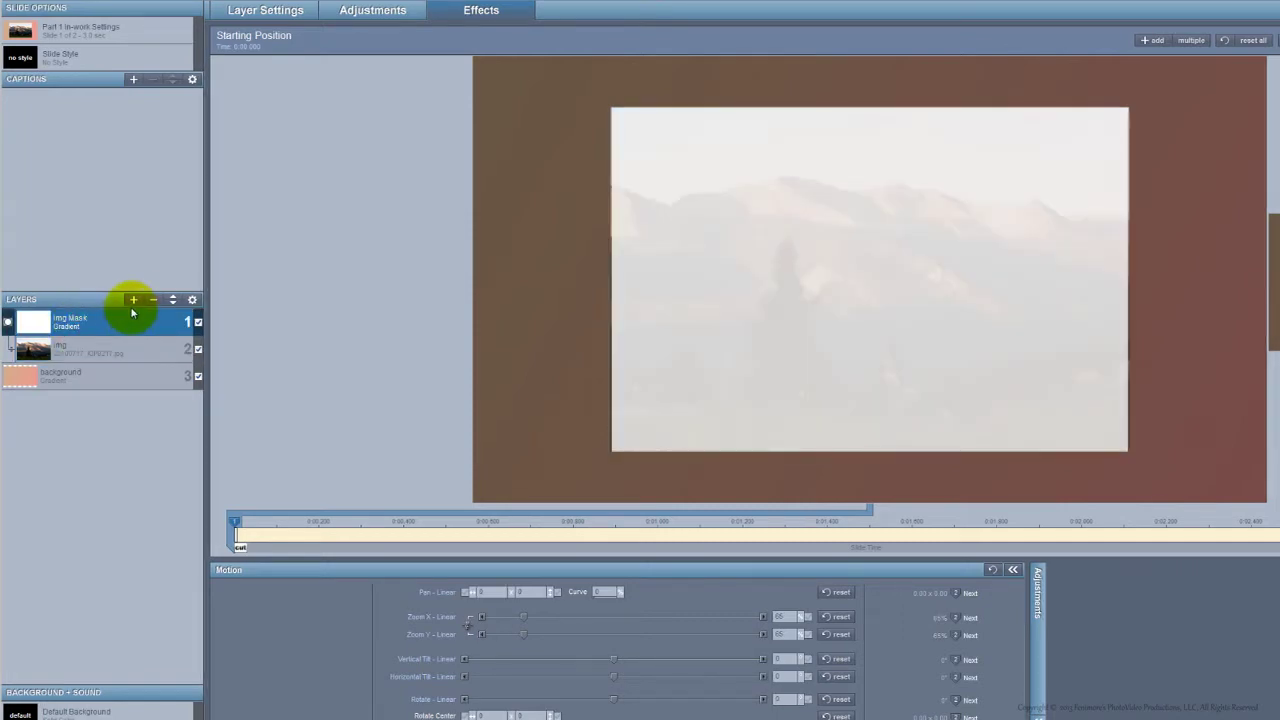
right_click(107, 321)
left_click(160, 357)
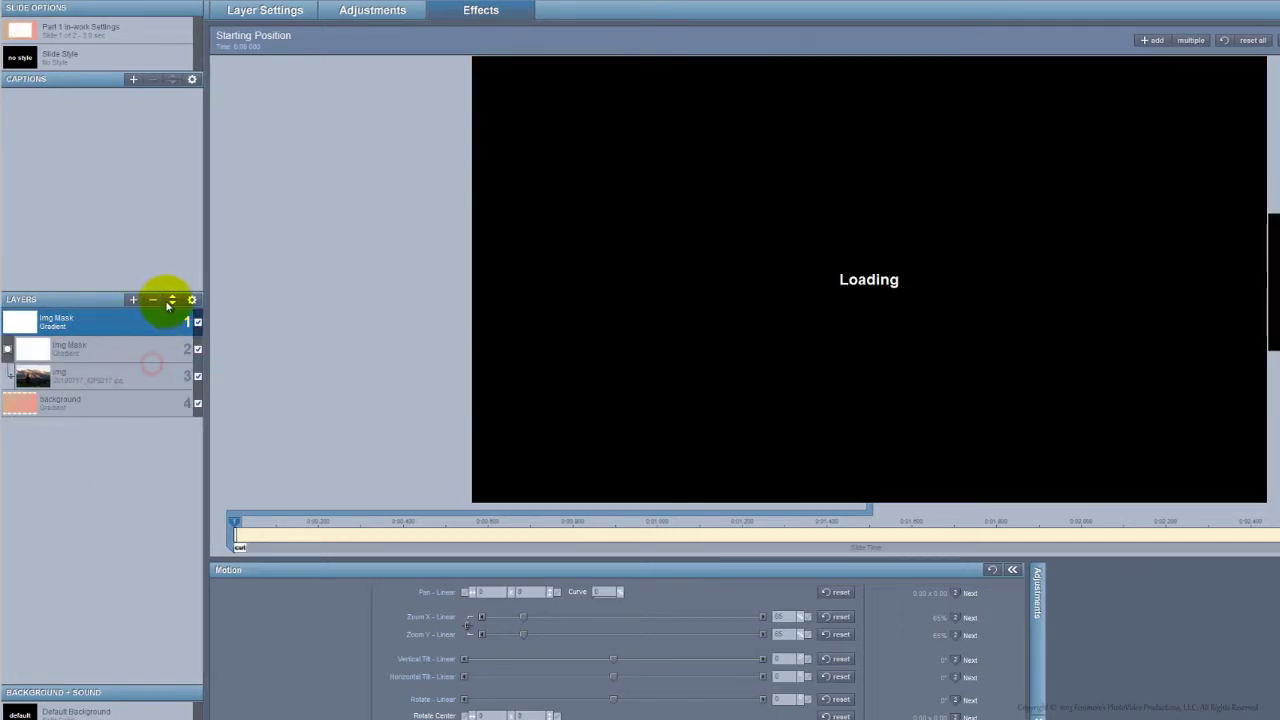
left_click(172, 305)
left_click(172, 305)
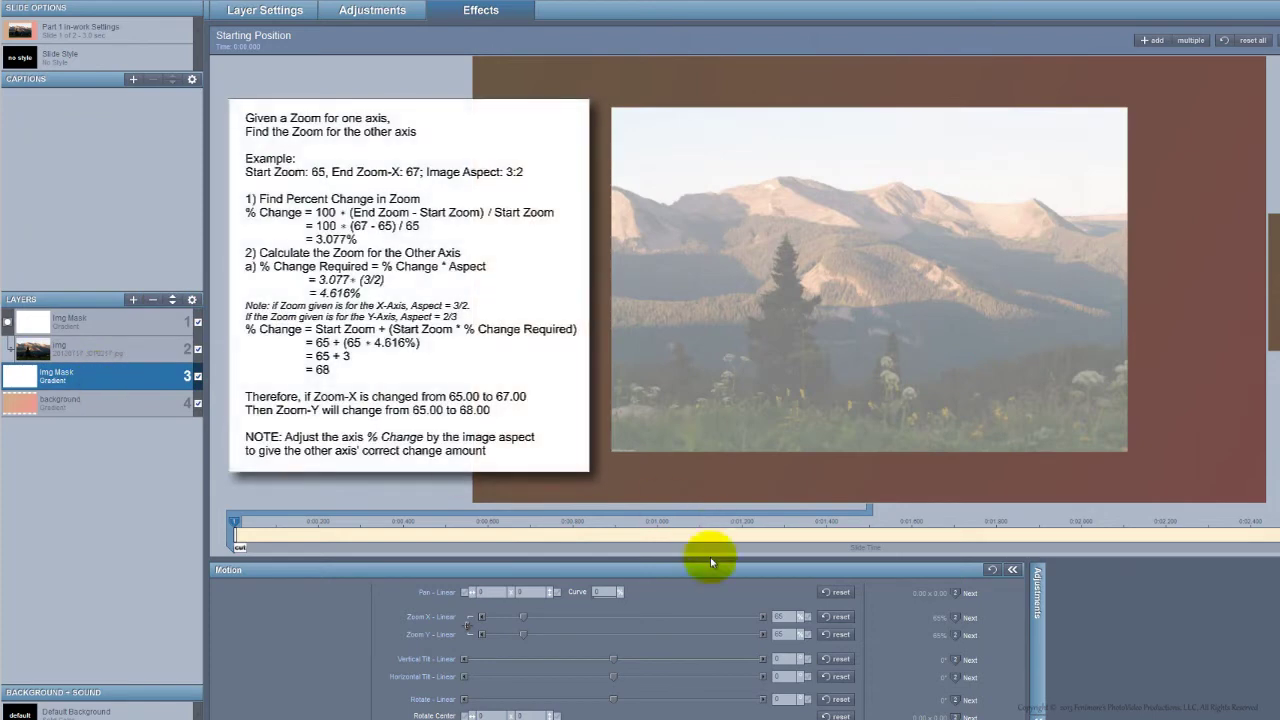
- Set the copied mask layer's Zoom X to 67 and Zoom Y to 68, and copy these settings to the next keyframe
left_click(782, 617)
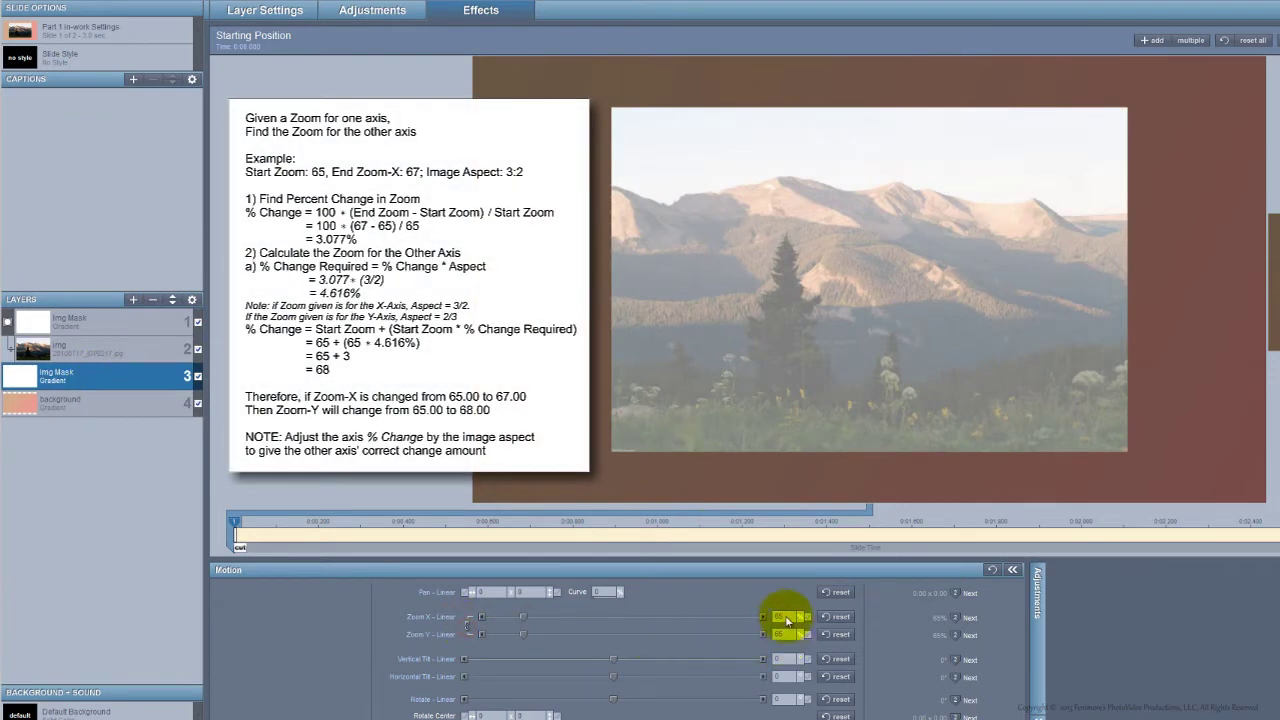
type("67")
key("Return")
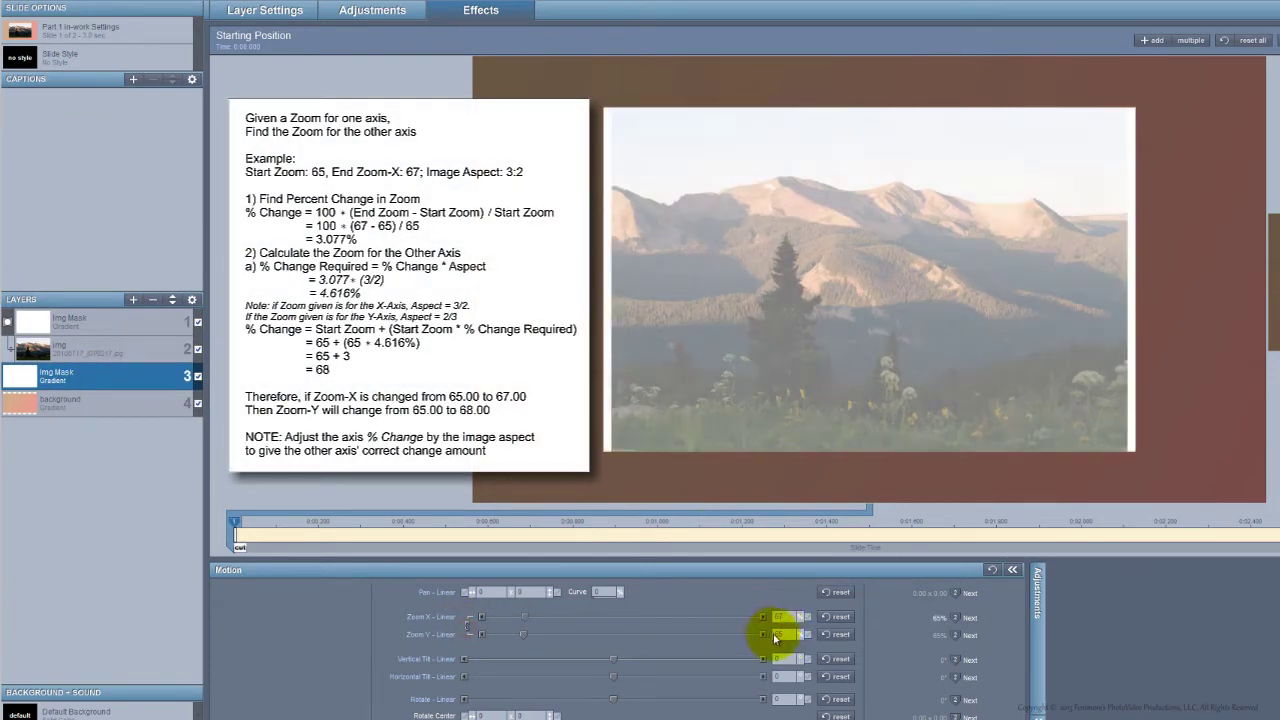
left_click(779, 634)
type("68")
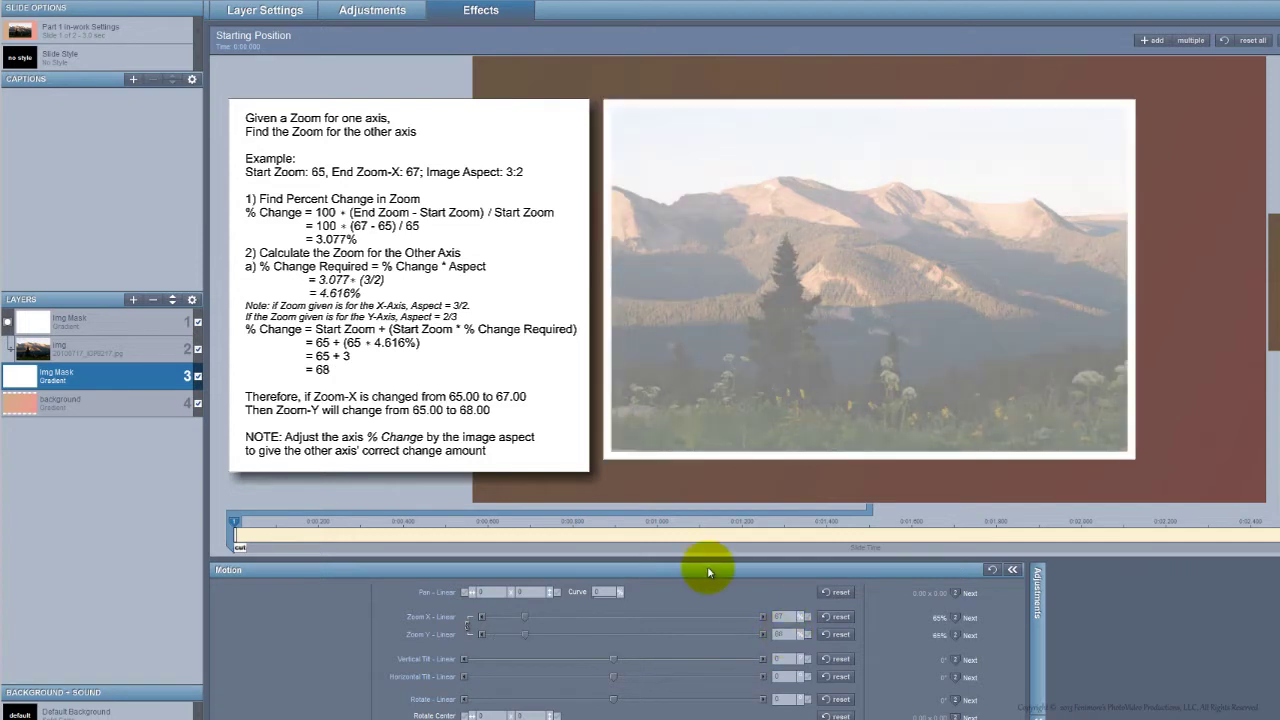
right_click(236, 527)
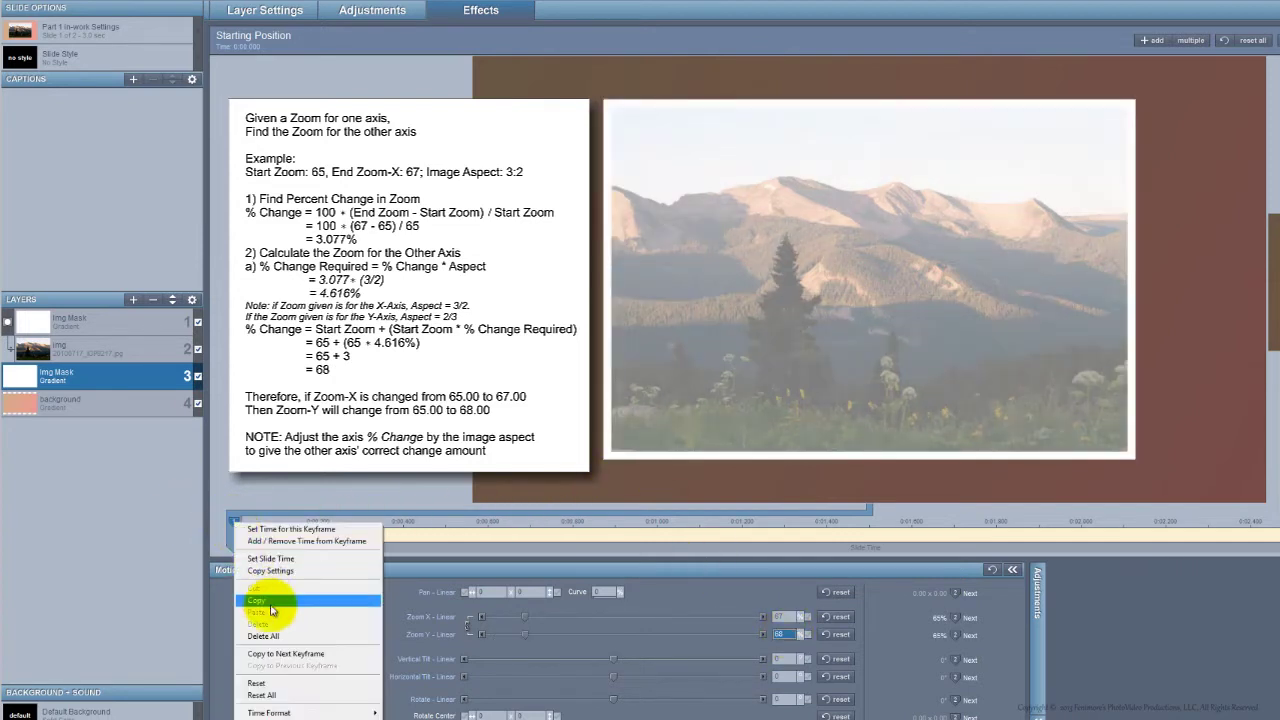
left_click(298, 655)
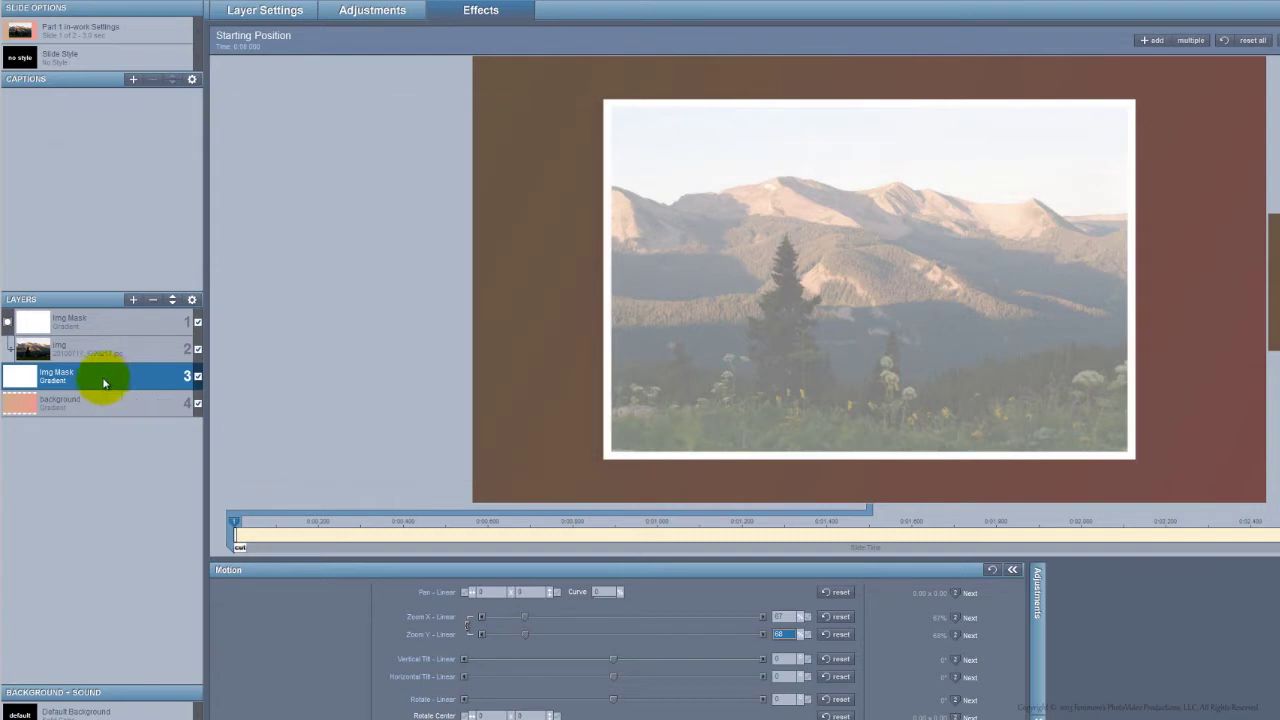
- Rename the copied Img Mask layer above the background as "Image Frame"
right_click(104, 383)
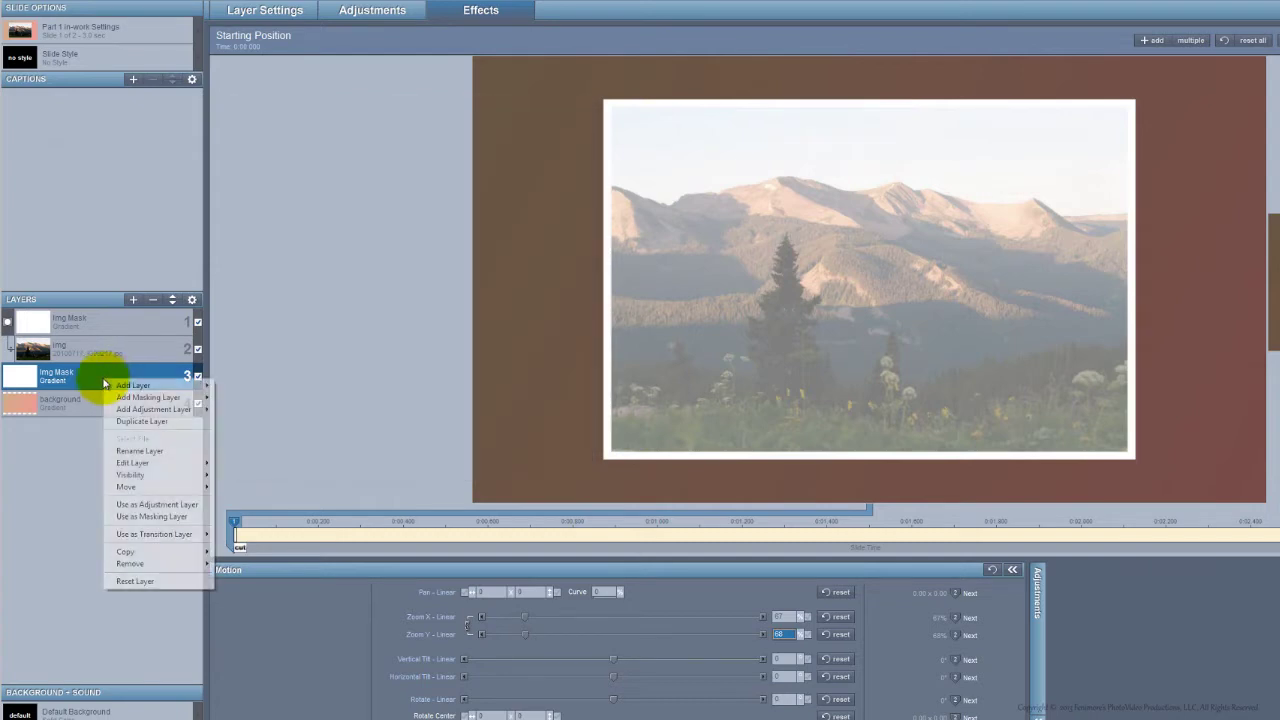
left_click(168, 453)
type("Frame")
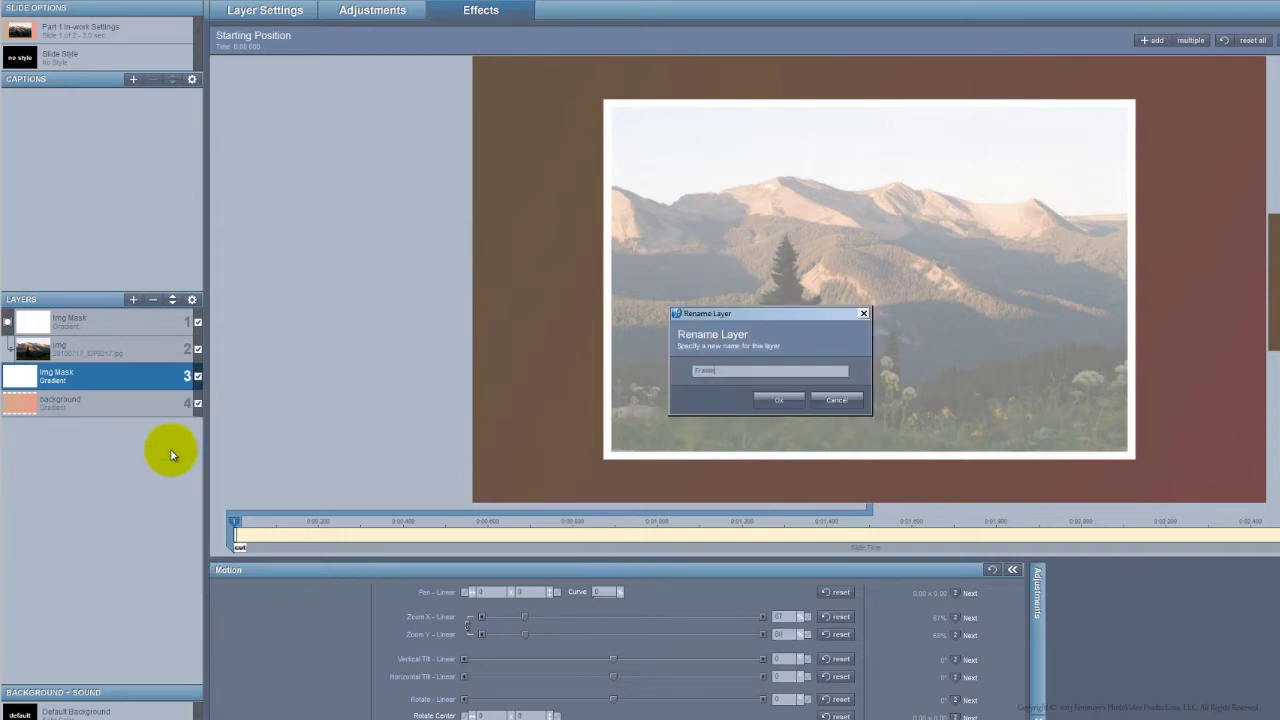
key("Home")
type("Image")
key("Return")
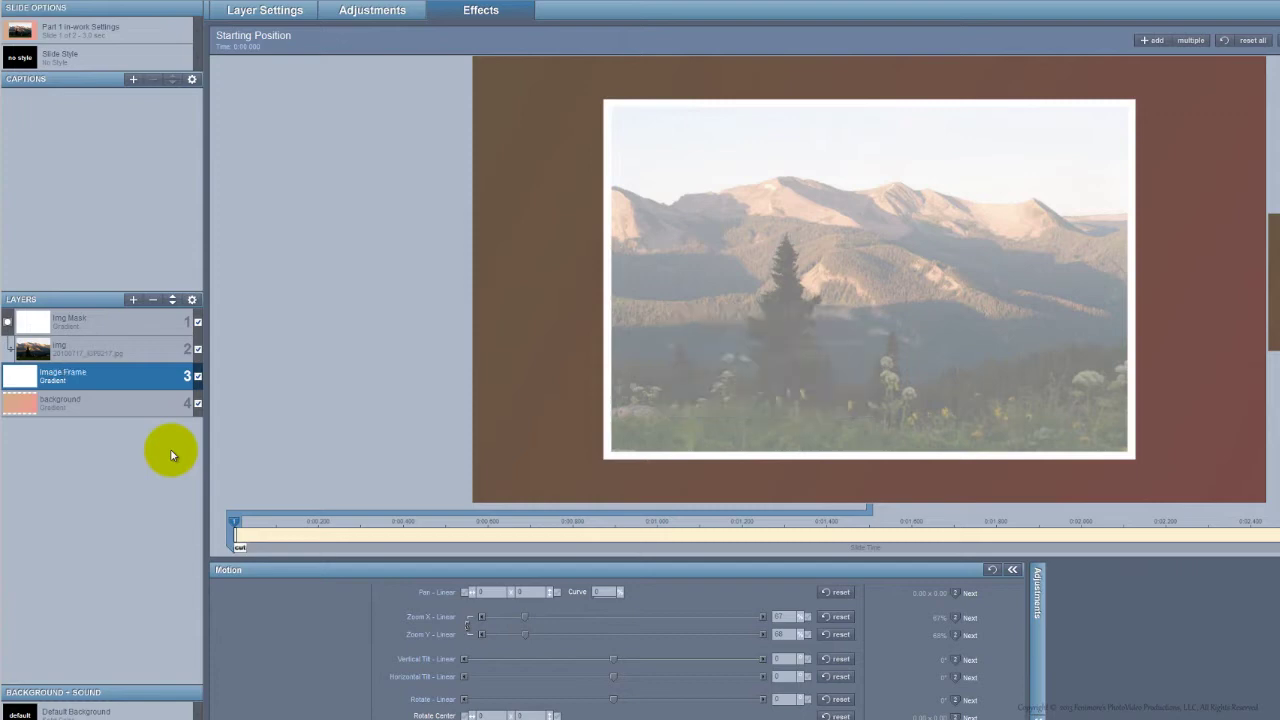
- Duplicate the Image Frame layer and rename the lower copy as "Image Outline"
right_click(96, 375)
left_click(122, 420)
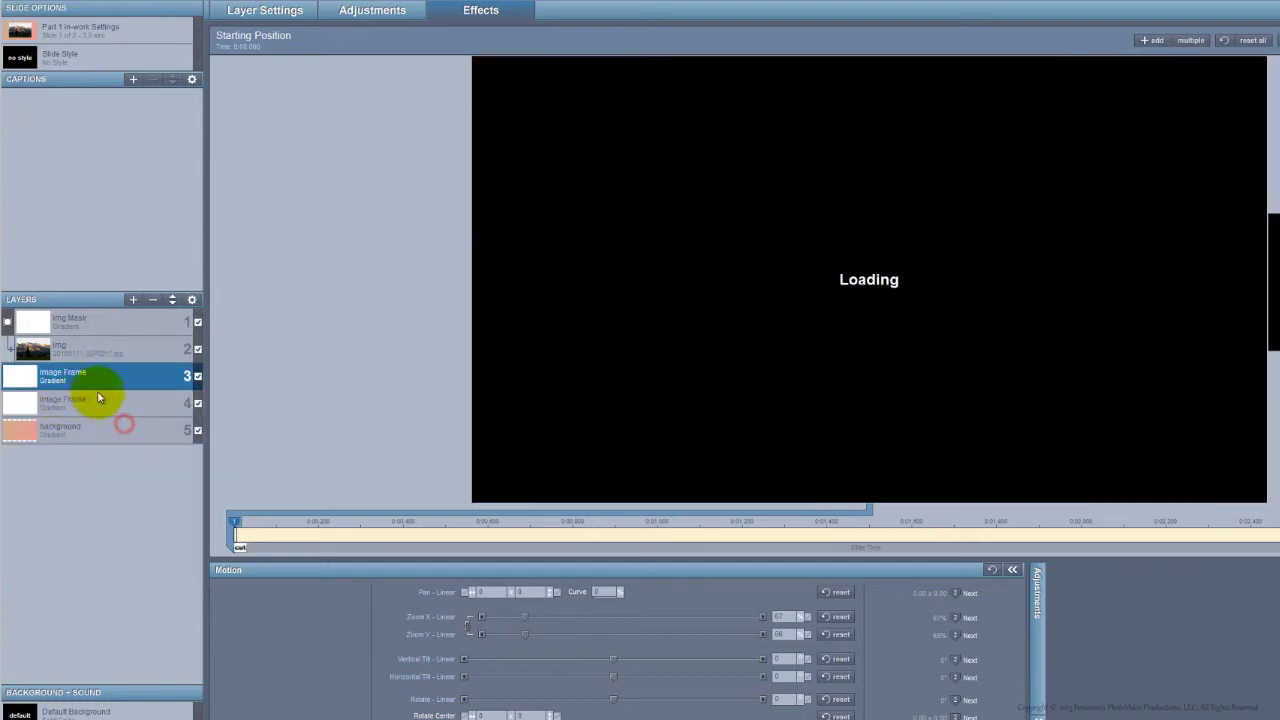
right_click(74, 408)
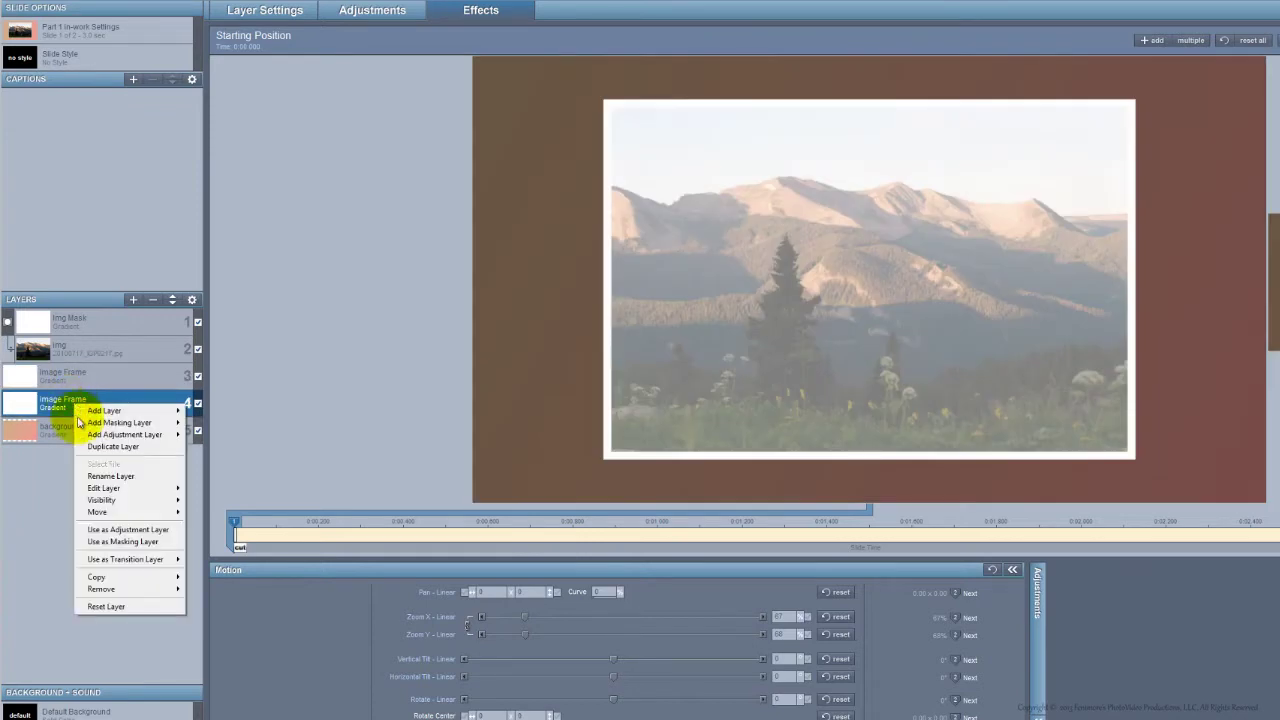
left_click(104, 478)
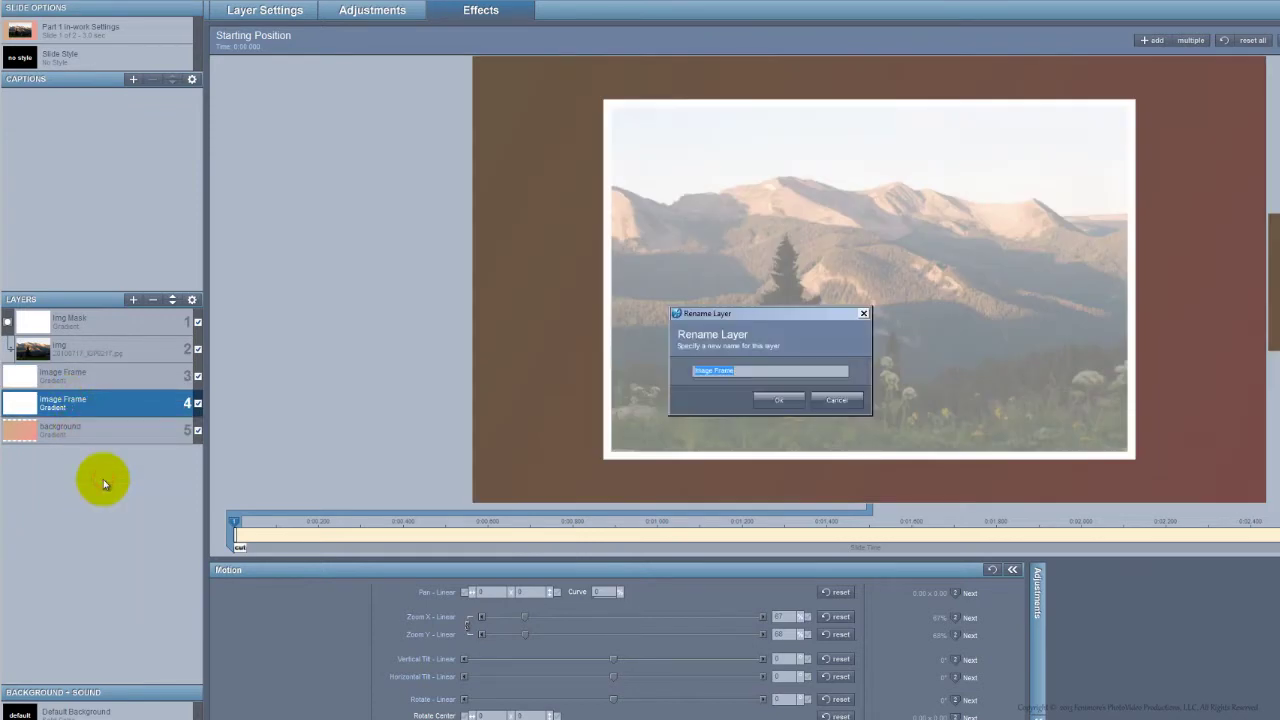
key("End")
key("ctrl+shift+Left")
type("Outline")
key("Return")
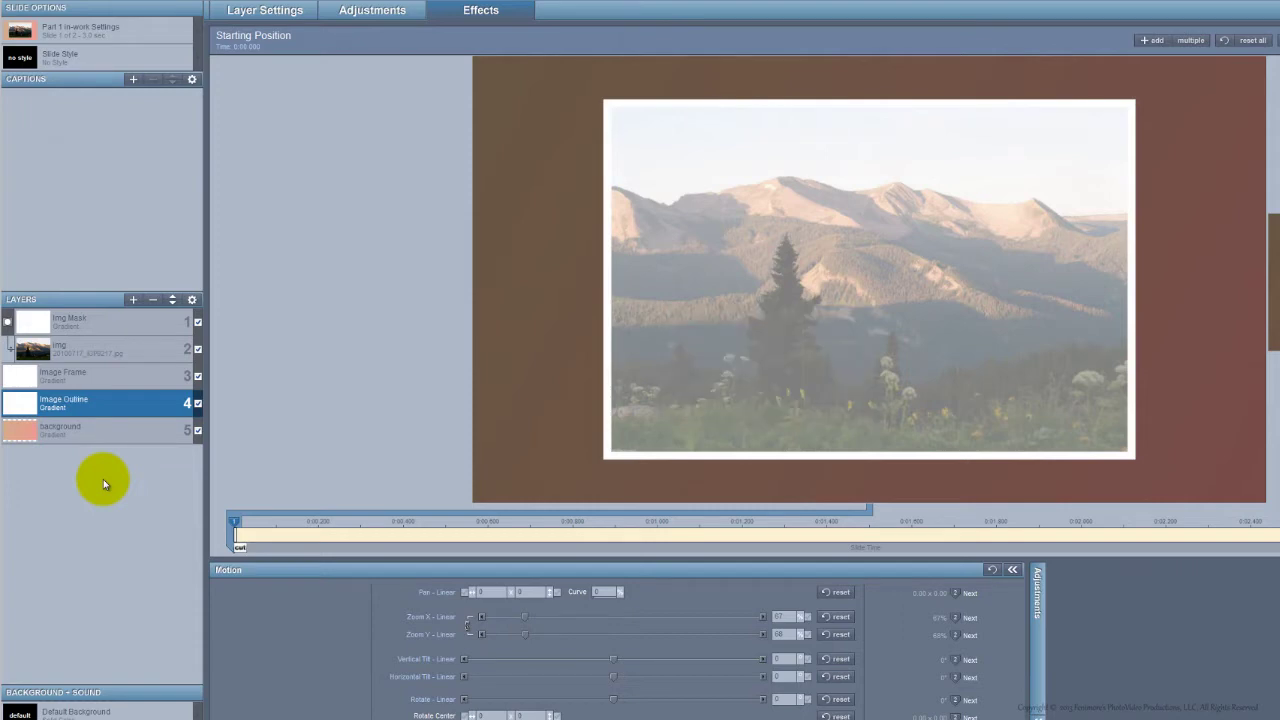
- Change the Image Outline layer's gradient to solid black, starting from the simple black preset and collapsing its color stops together
right_click(86, 406)
mouse_move(114, 488)
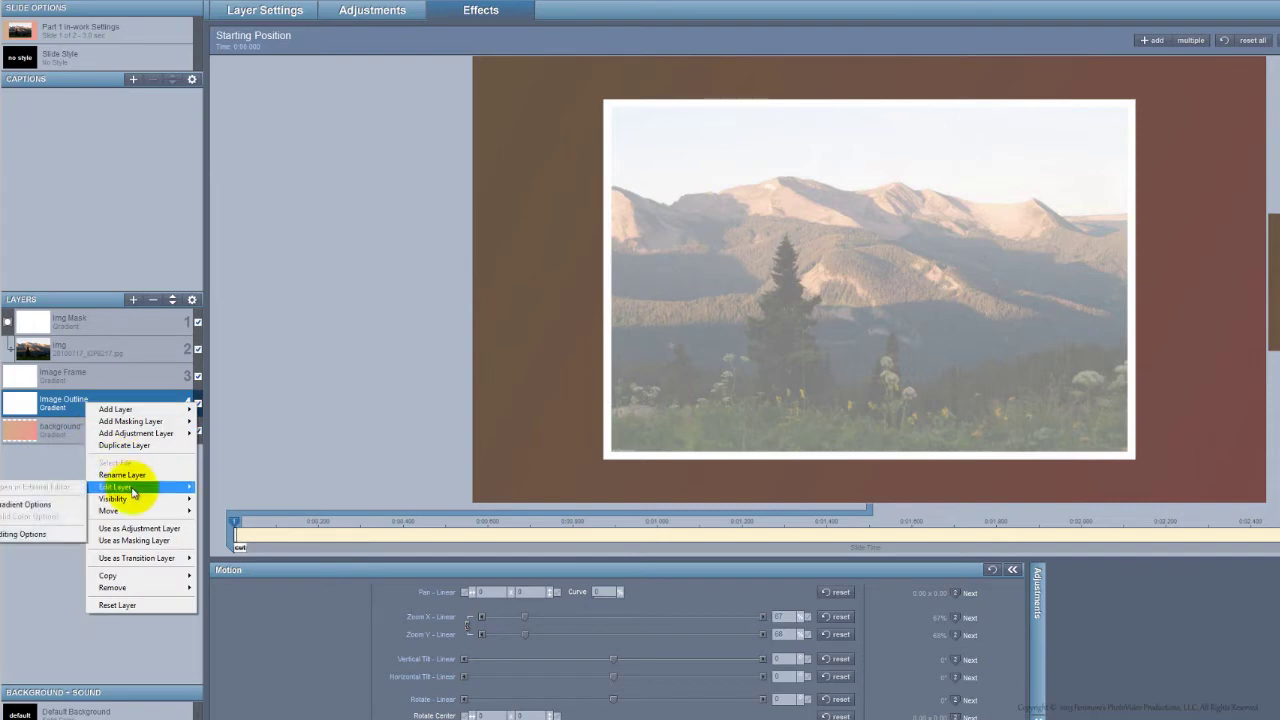
left_click(41, 504)
left_click(551, 299)
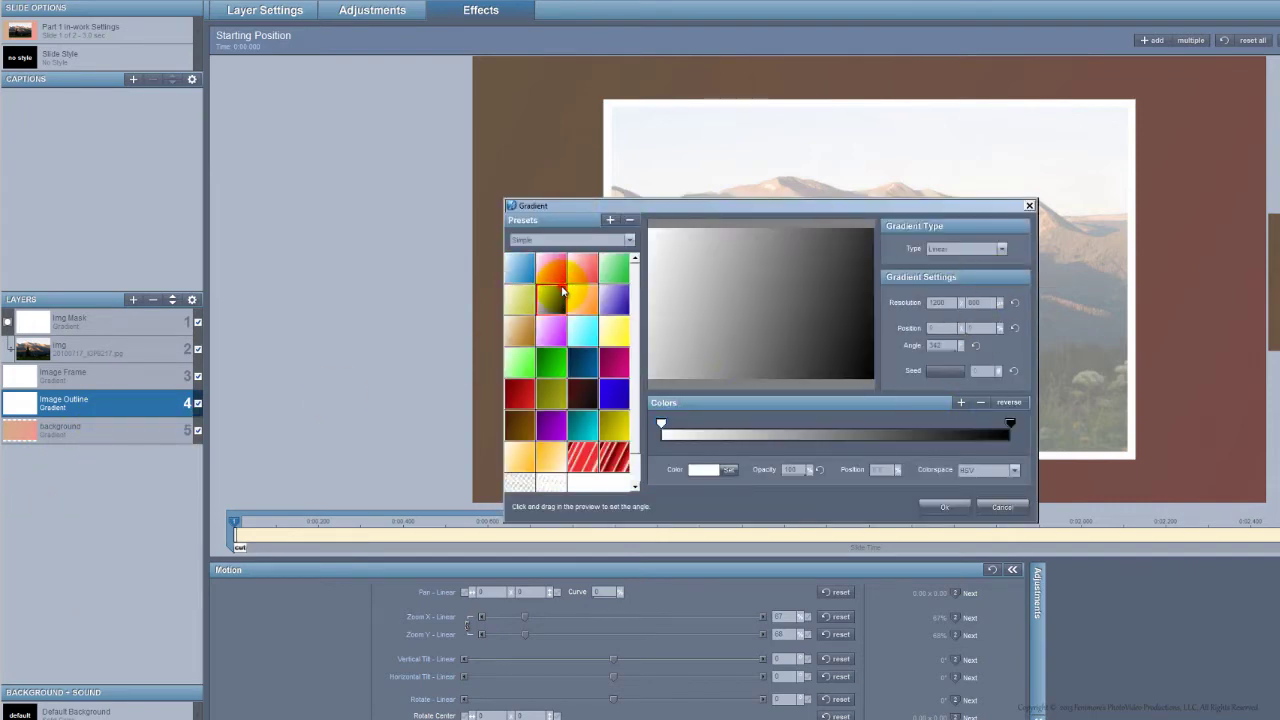
left_click_drag(1008, 424, 660, 424)
left_click(944, 507)
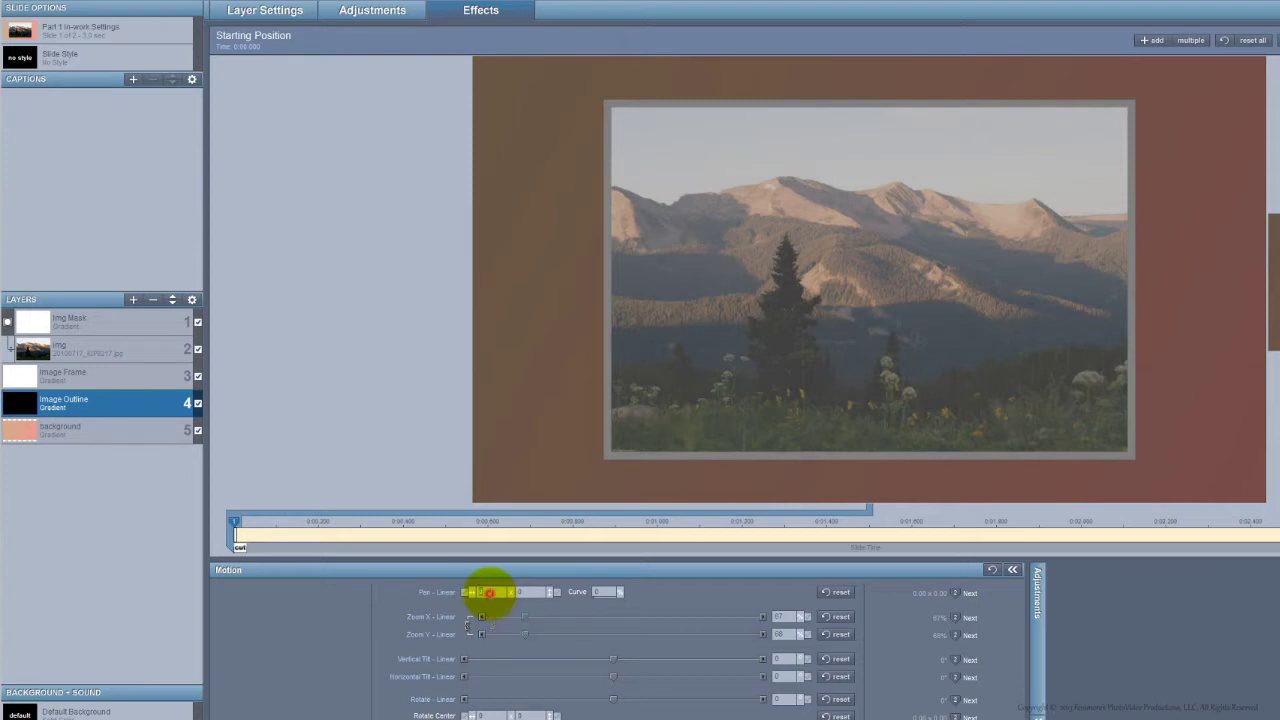
- Offset the Image Outline layer with a pan of 1.25 x 2 and copy the settings to the next keyframe
left_click_drag(491, 596, 524, 592)
left_click(526, 591)
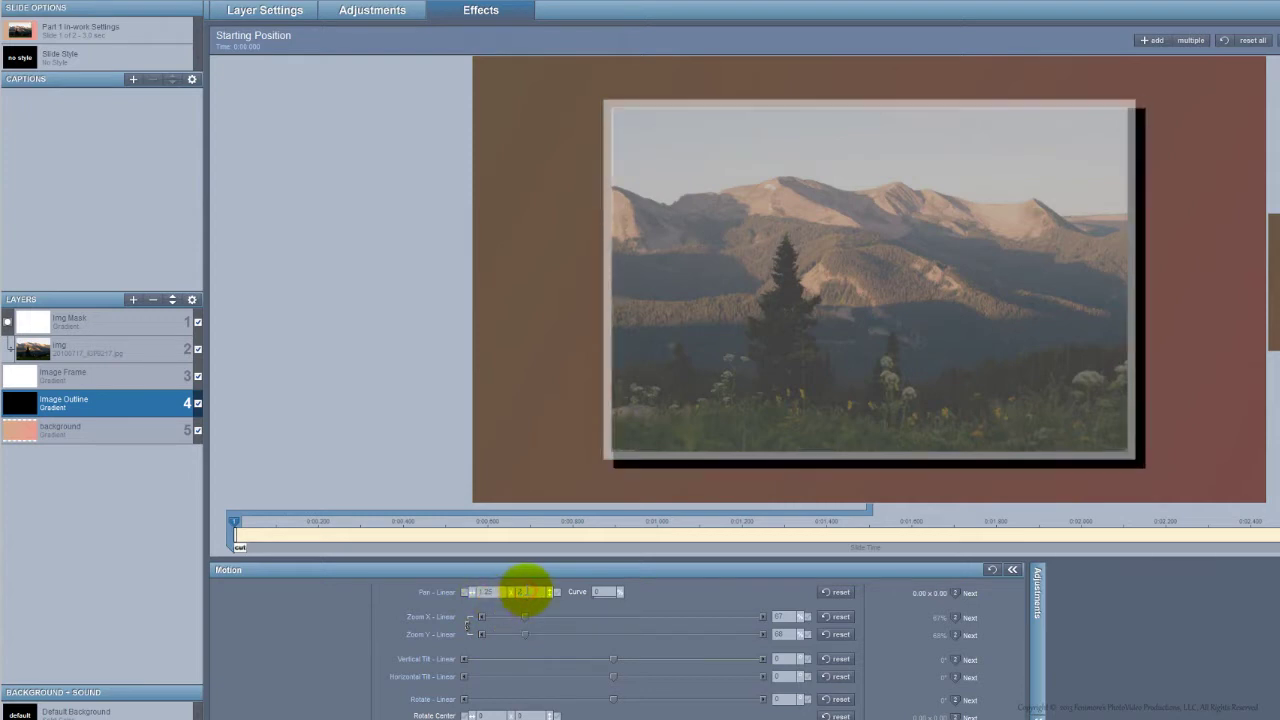
right_click(235, 525)
left_click(286, 654)
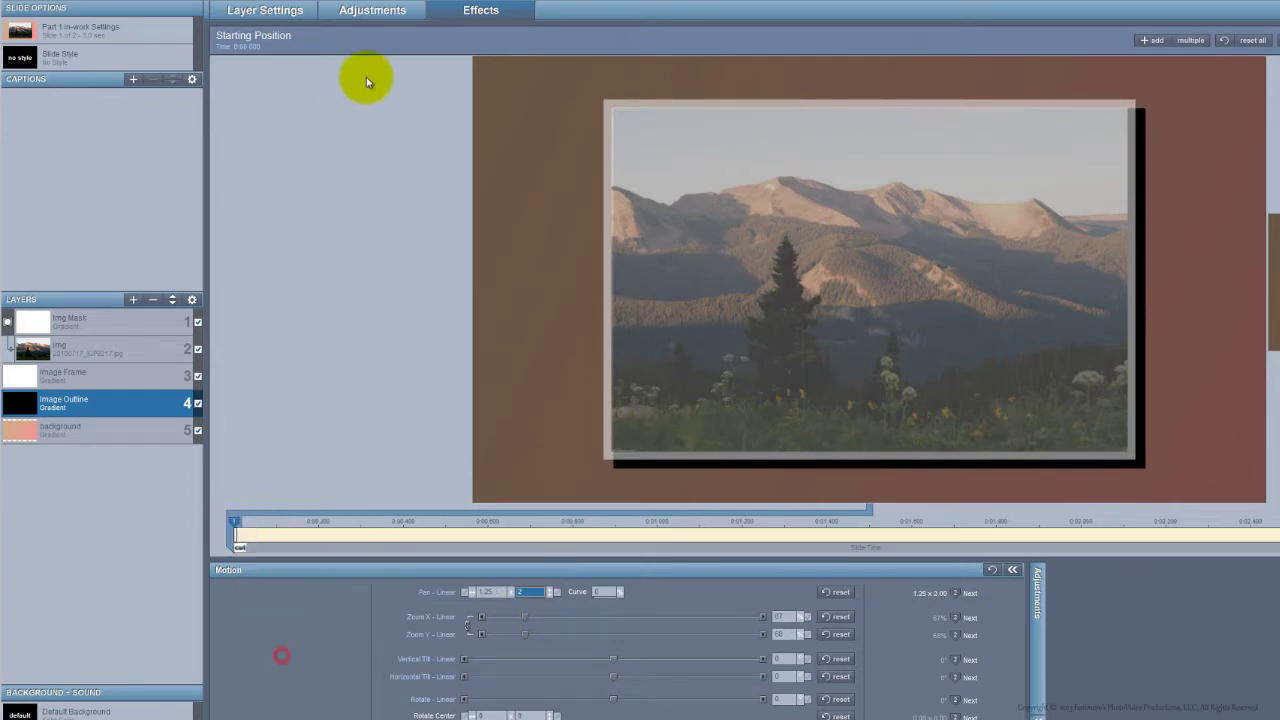
- Soften the Image Outline layer into a shadow with a blur of 30% and an opacity of 50%
left_click(371, 15)
left_click(612, 552)
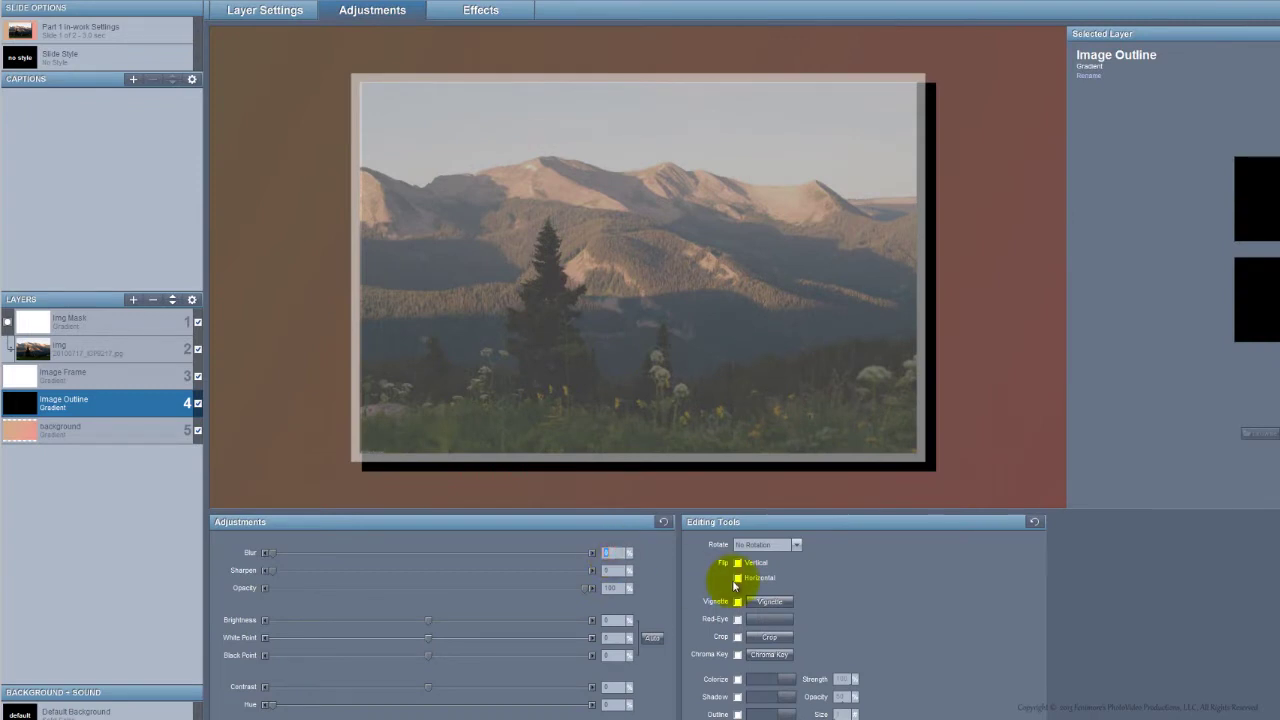
type("30")
key("Return")
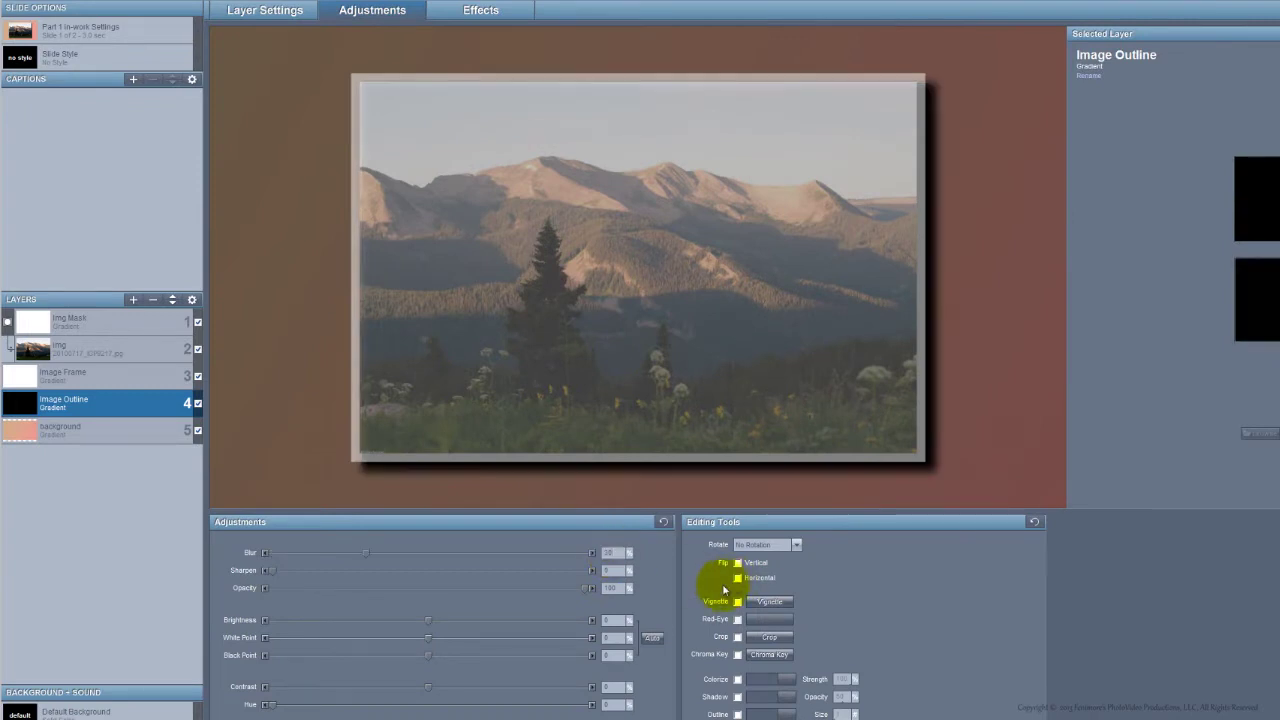
left_click(614, 588)
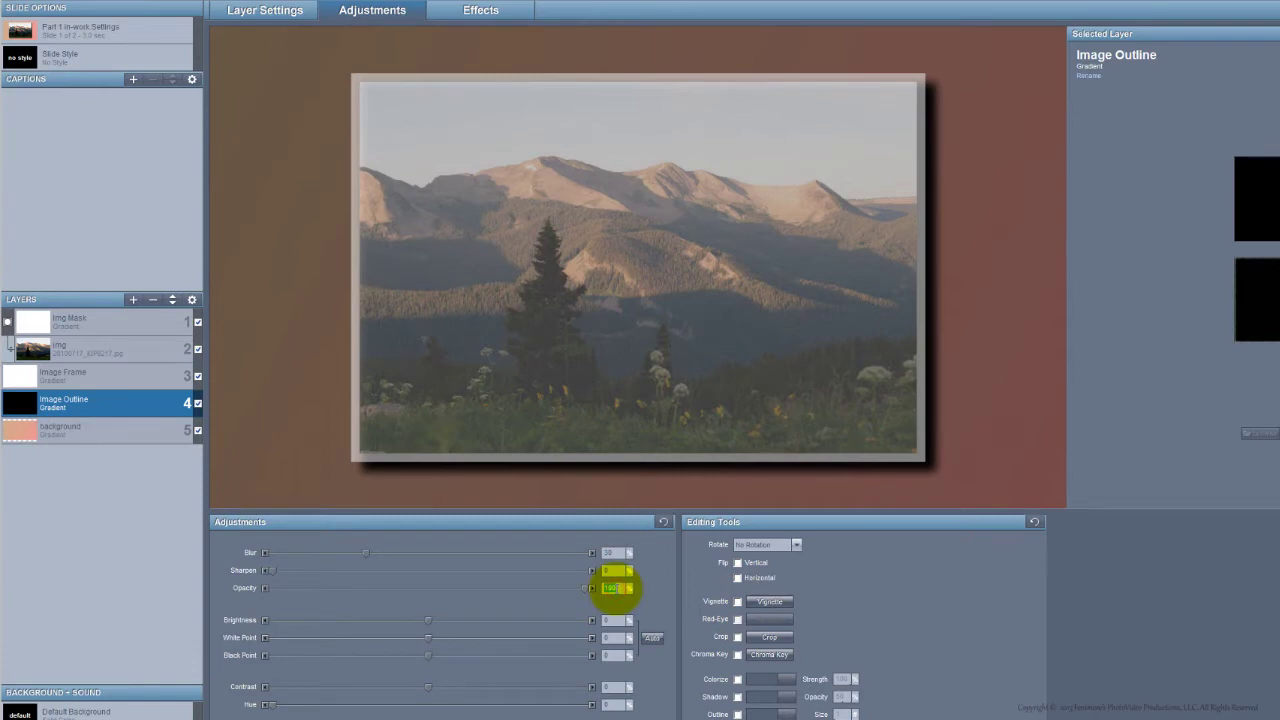
type("50")
key("Return")
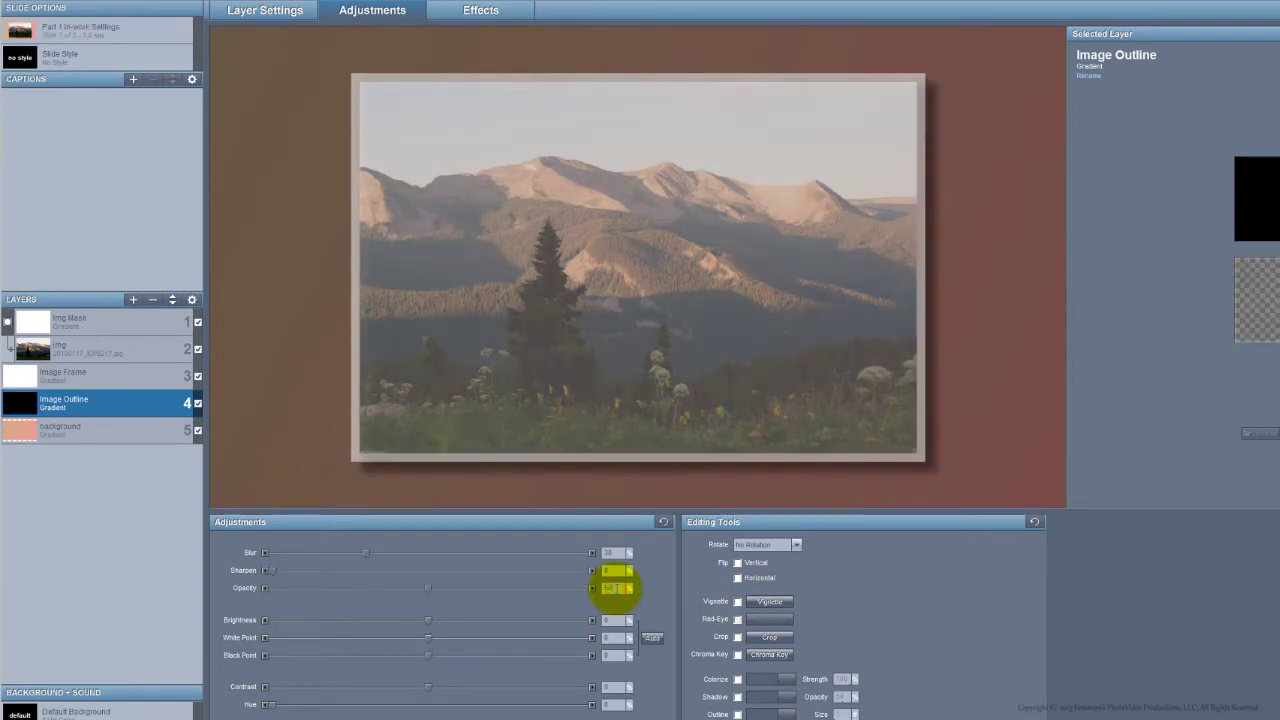
- Return to the effects settings and duplicate the Image Frame layer three times, making four stacked frame layers
left_click(480, 9)
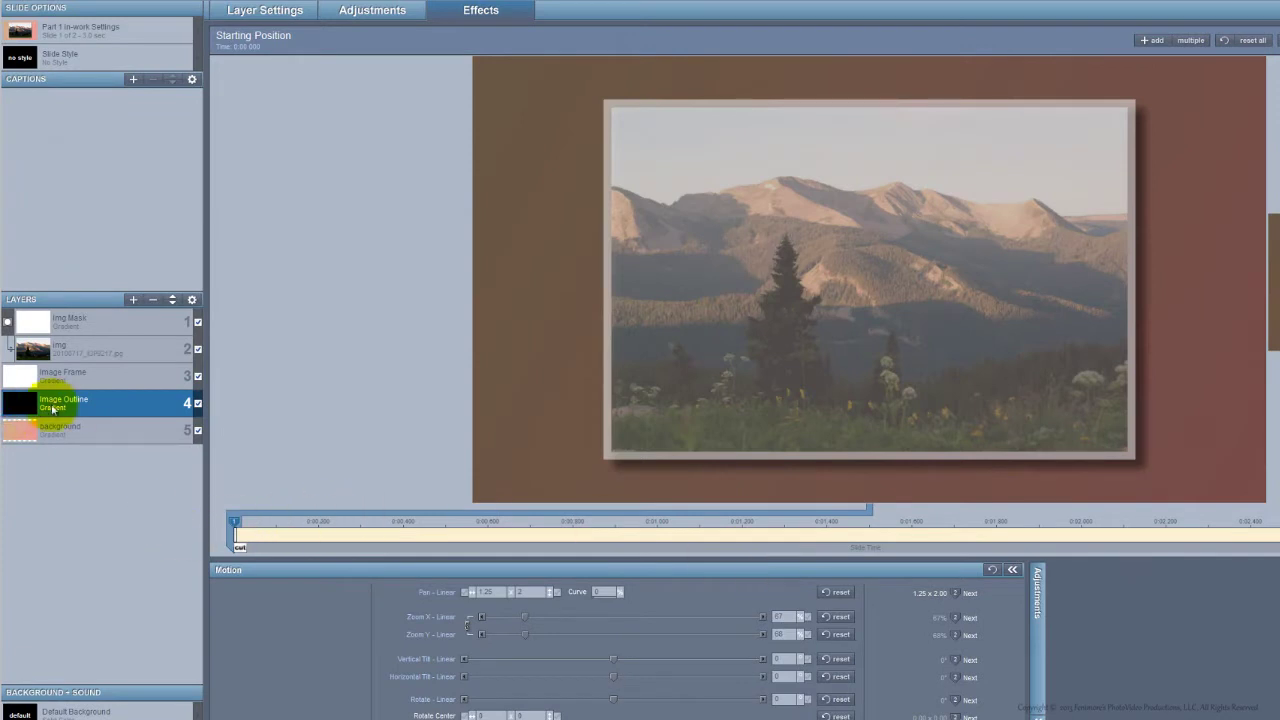
left_click(70, 374)
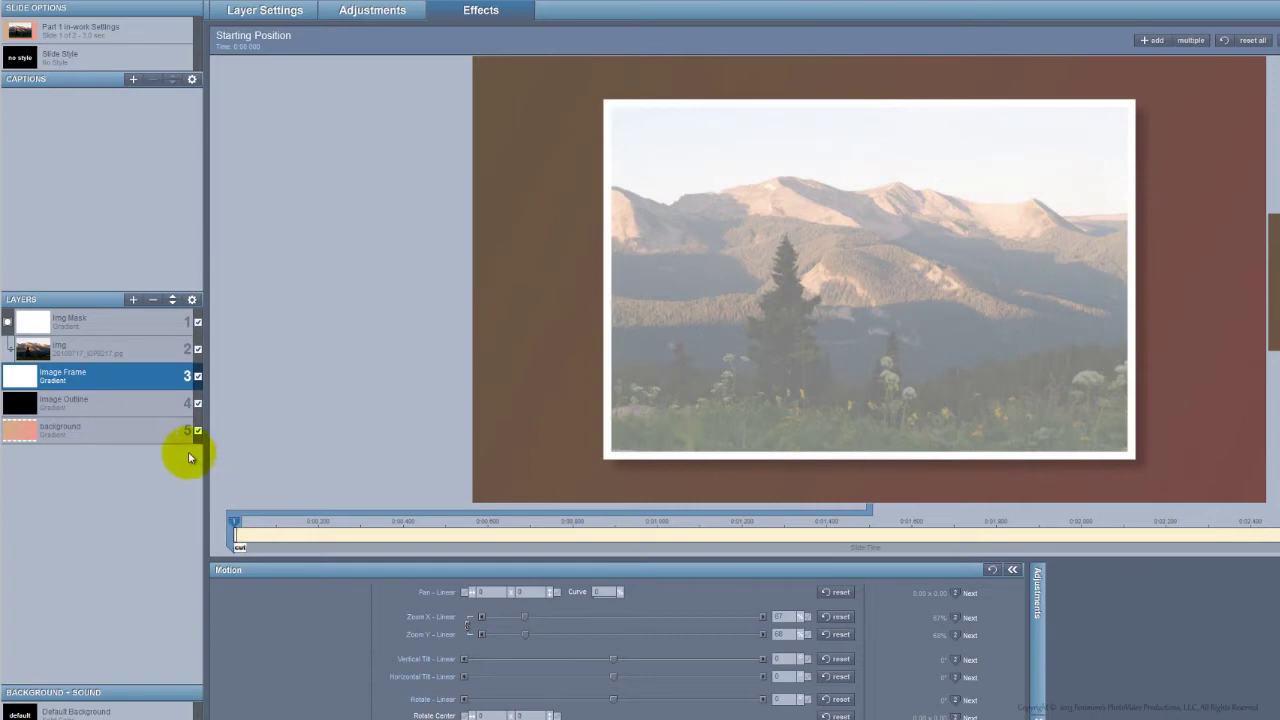
right_click(67, 377)
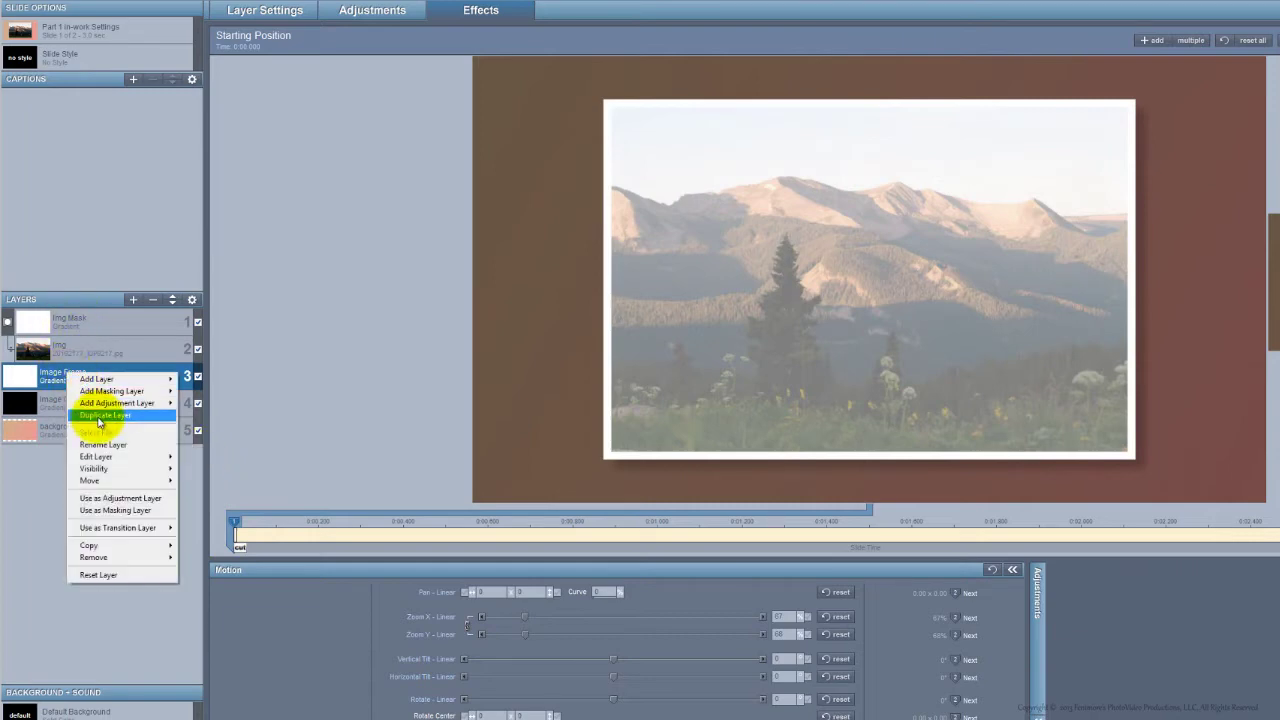
left_click(100, 410)
left_click(72, 401)
right_click(71, 401)
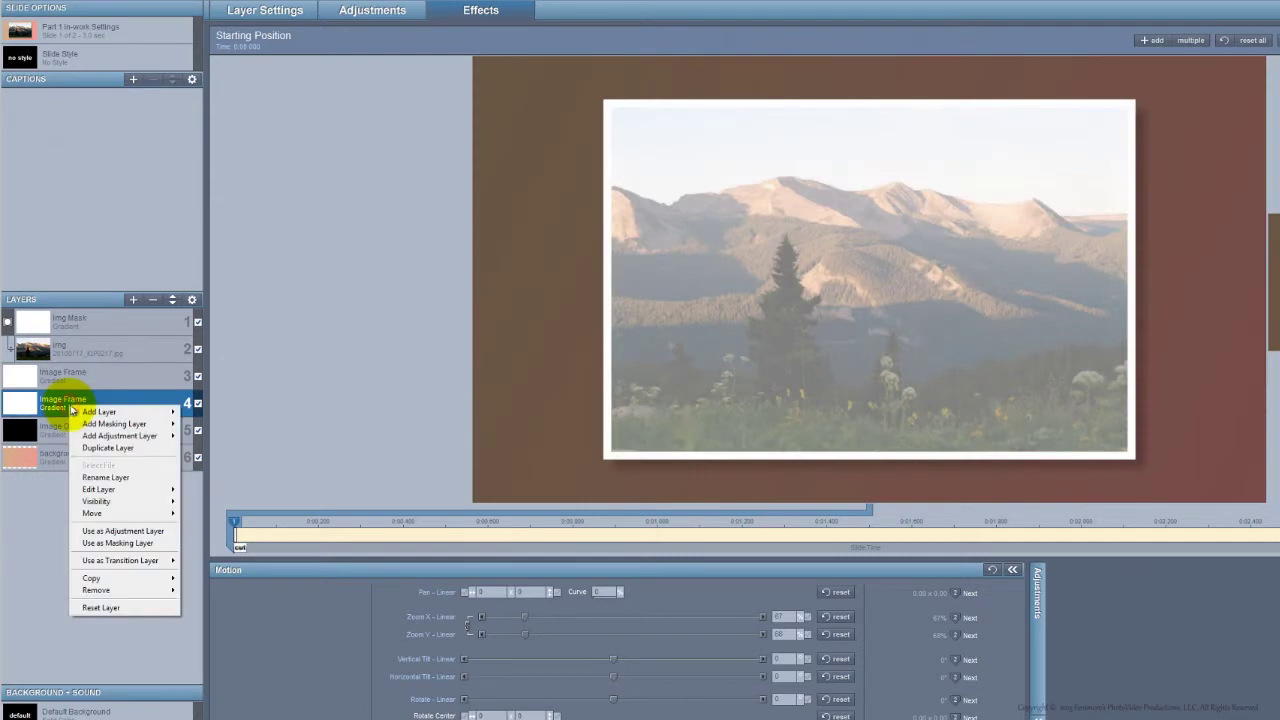
left_click(98, 447)
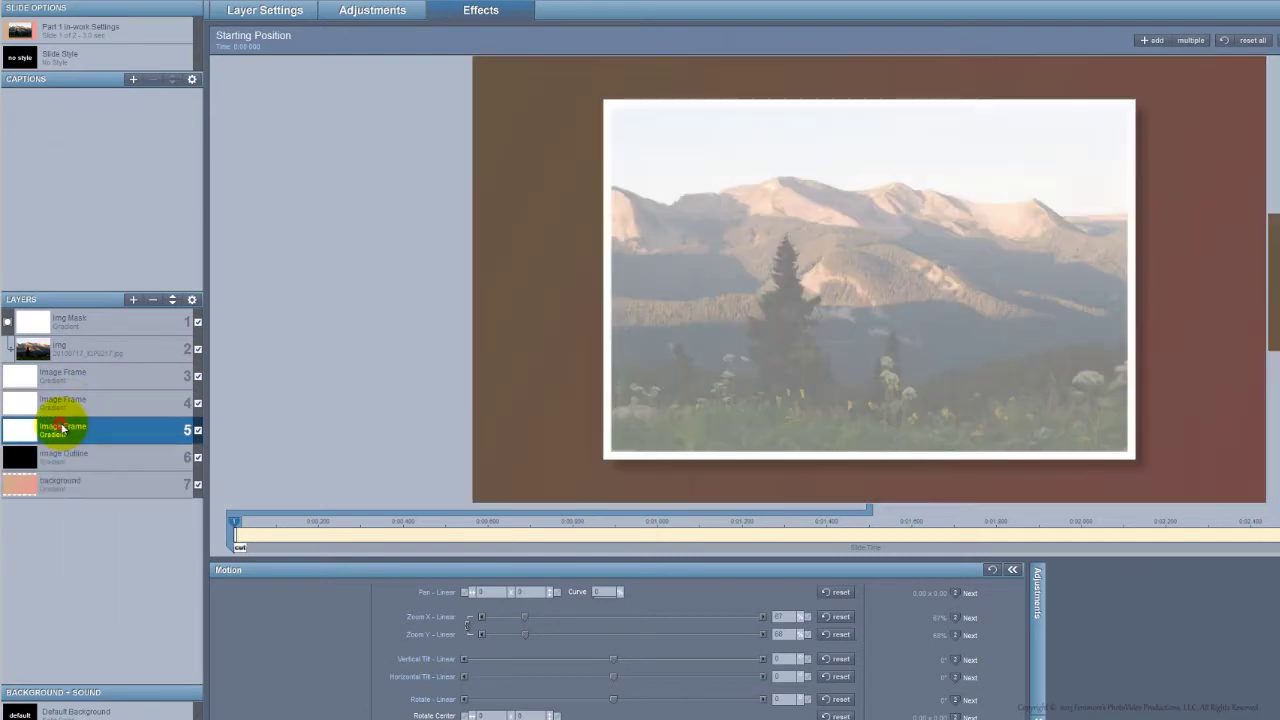
left_click(63, 428)
right_click(63, 428)
left_click(98, 467)
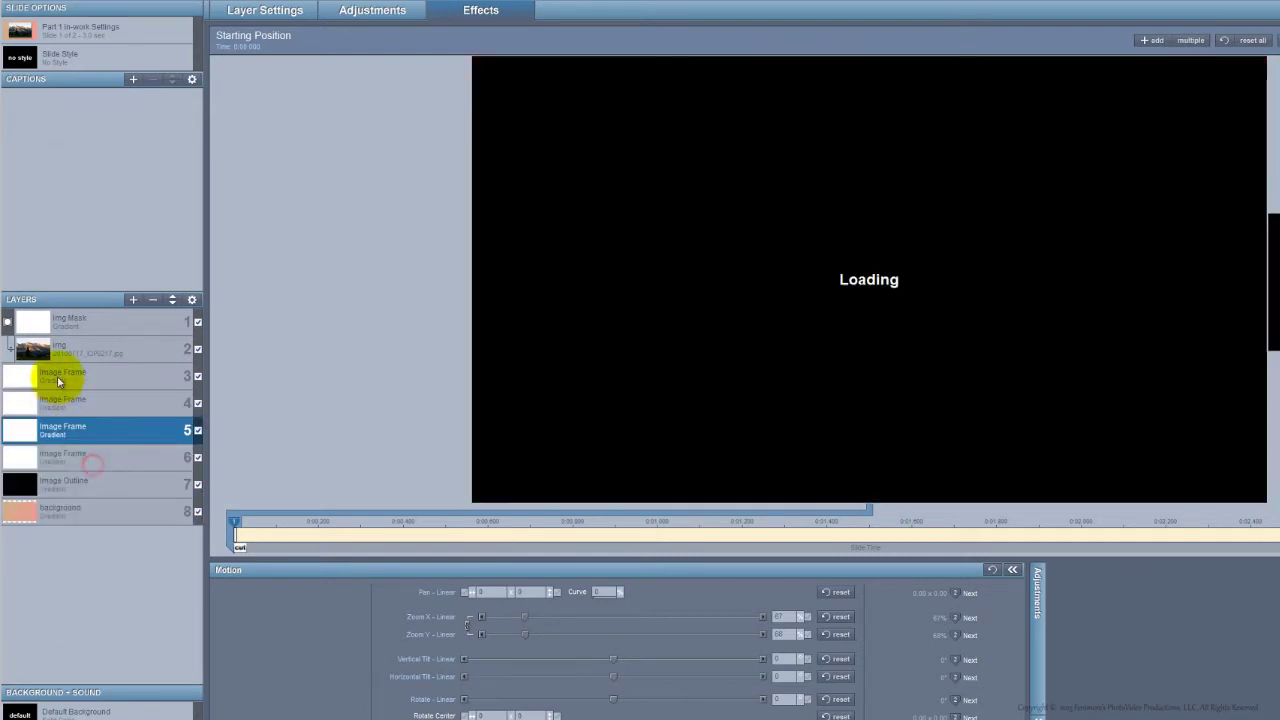
- Use the uppermost Image Frame as a masking layer over the next two Image Frame copies, with Grayscale Inverted masking
left_click(58, 378)
right_click(58, 380)
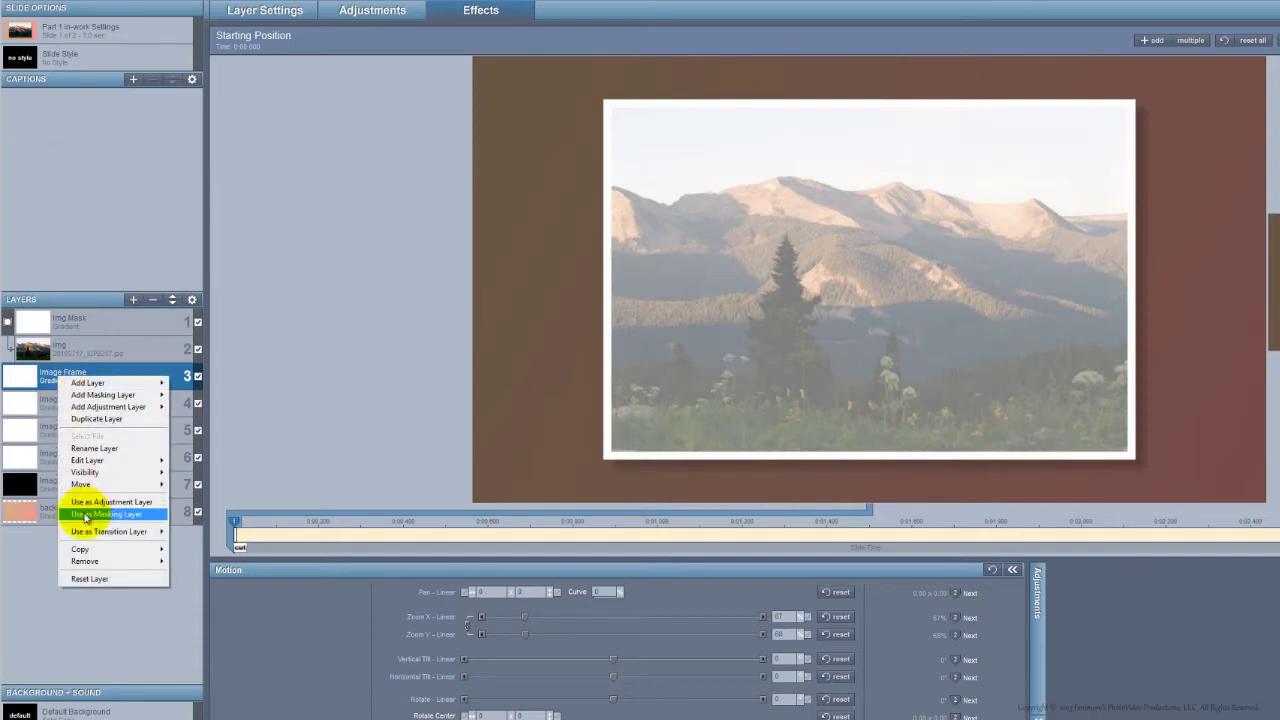
left_click(86, 517)
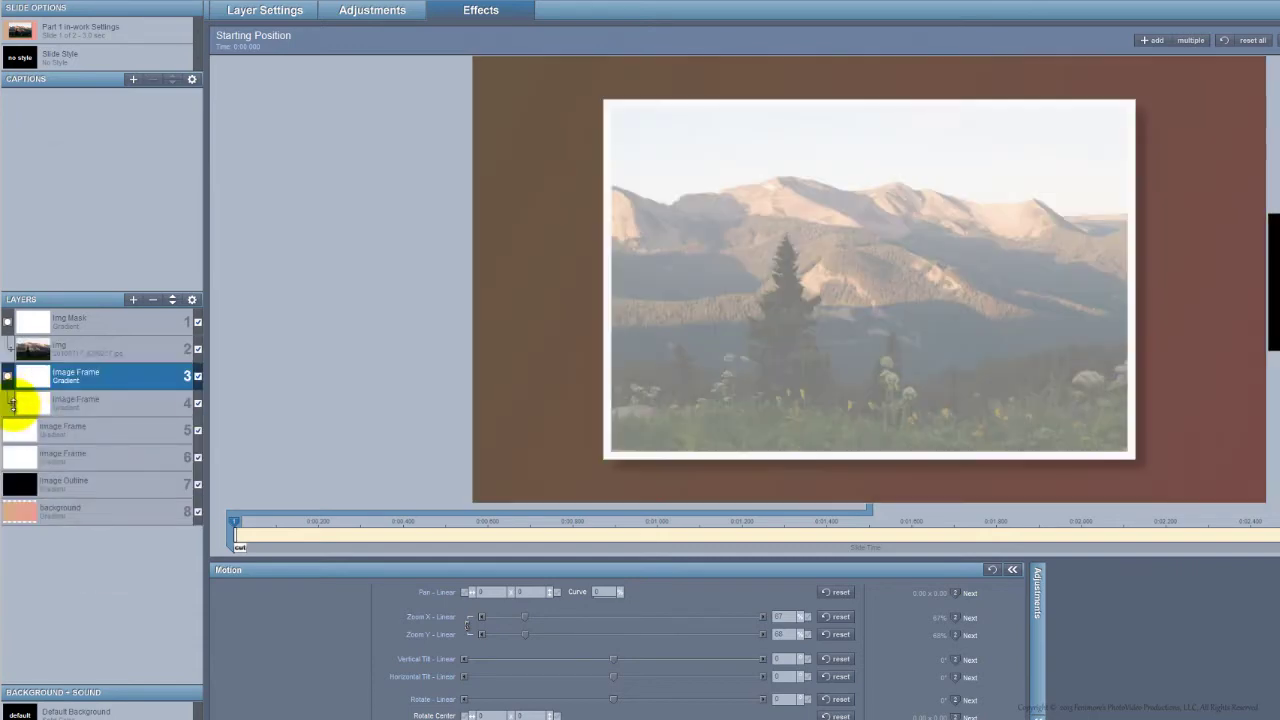
left_click(20, 402)
left_click(12, 422)
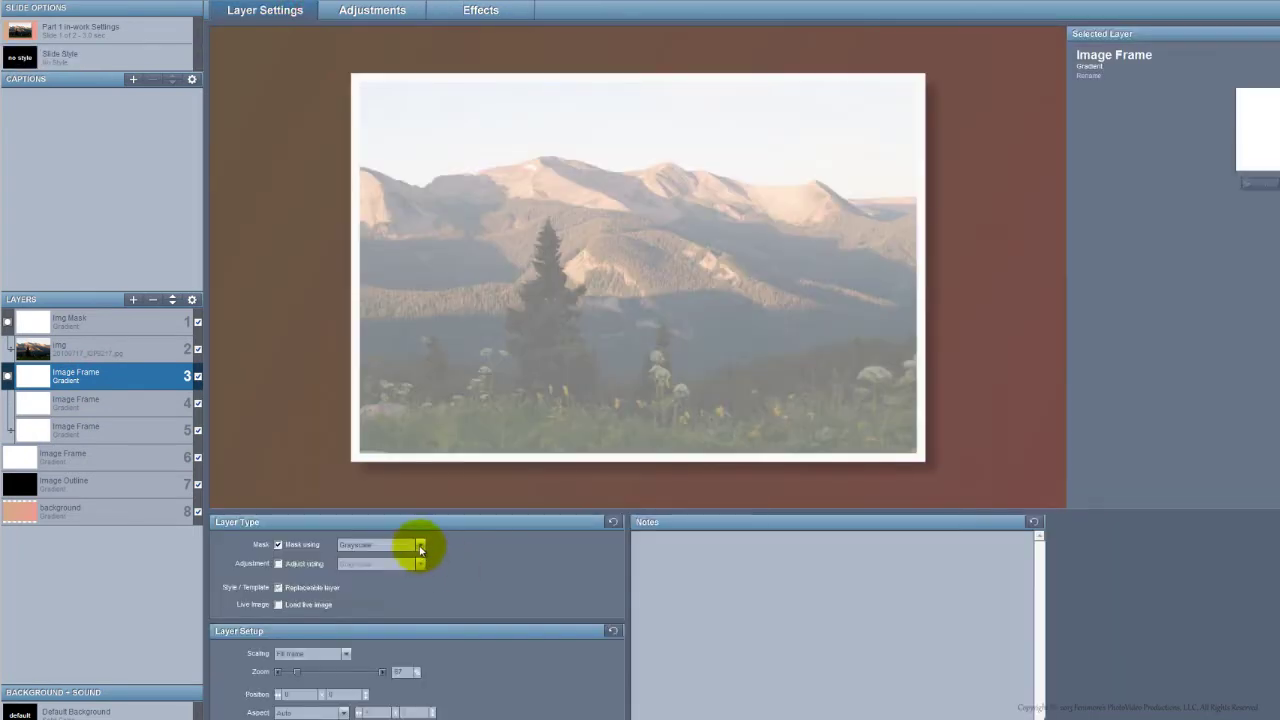
left_click(416, 544)
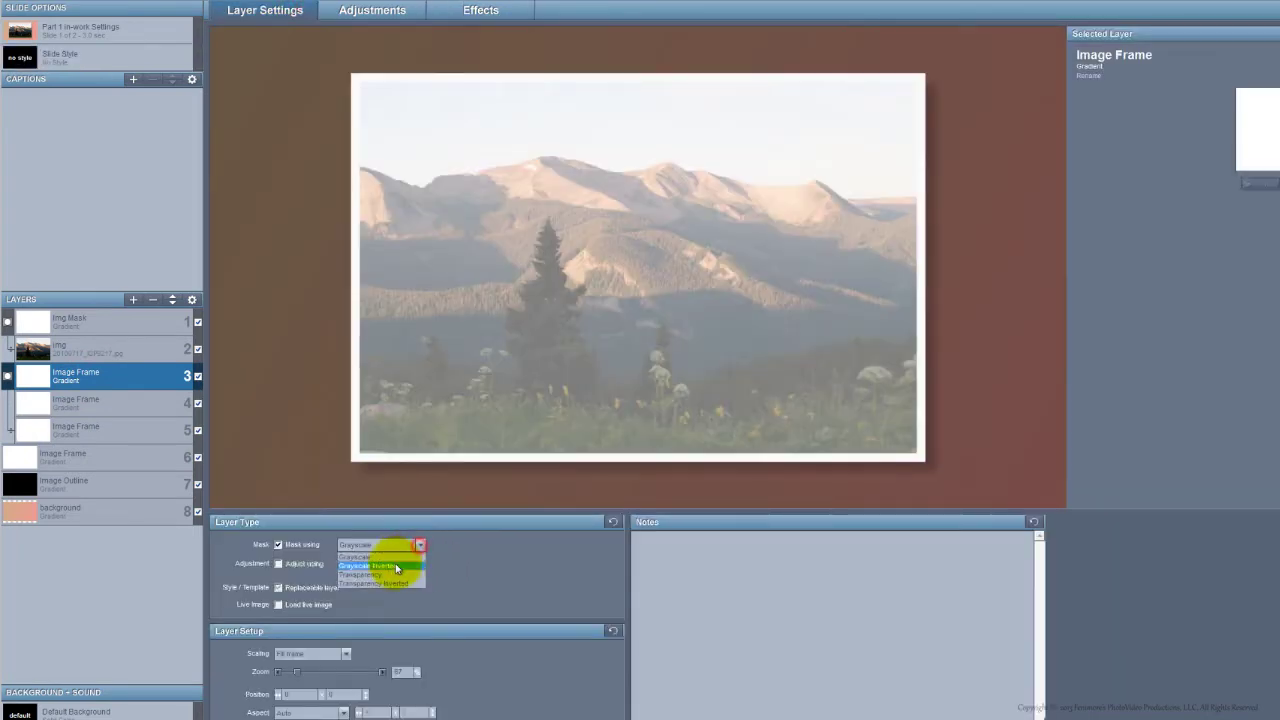
left_click(397, 567)
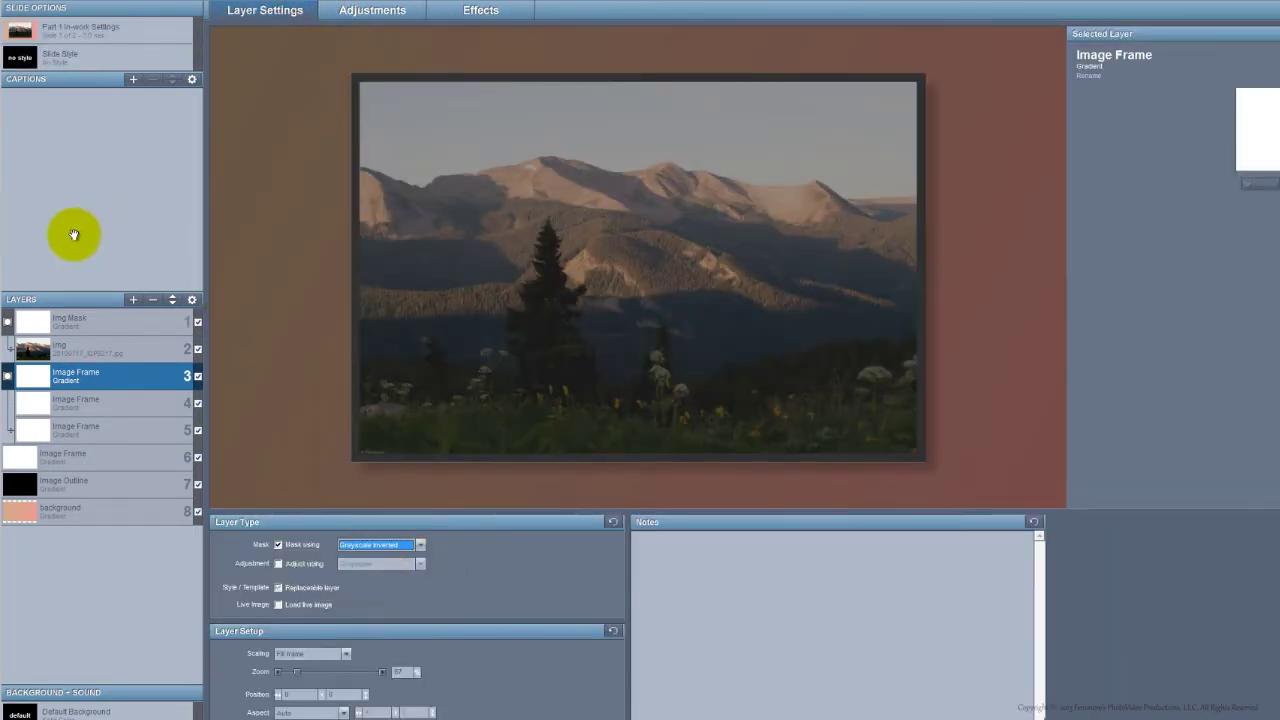
- Recolor the upper of the two masked Image Frame layers (layer 4) to a solid black gradient
left_click(70, 401)
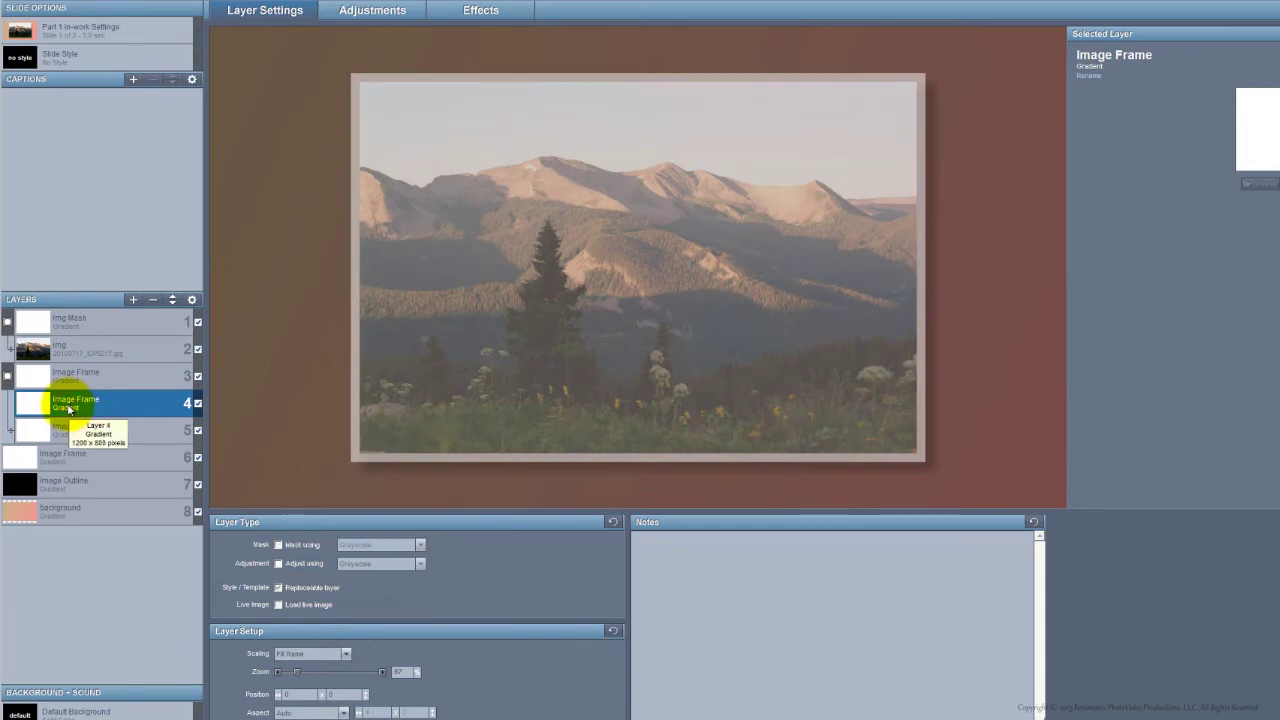
right_click(73, 401)
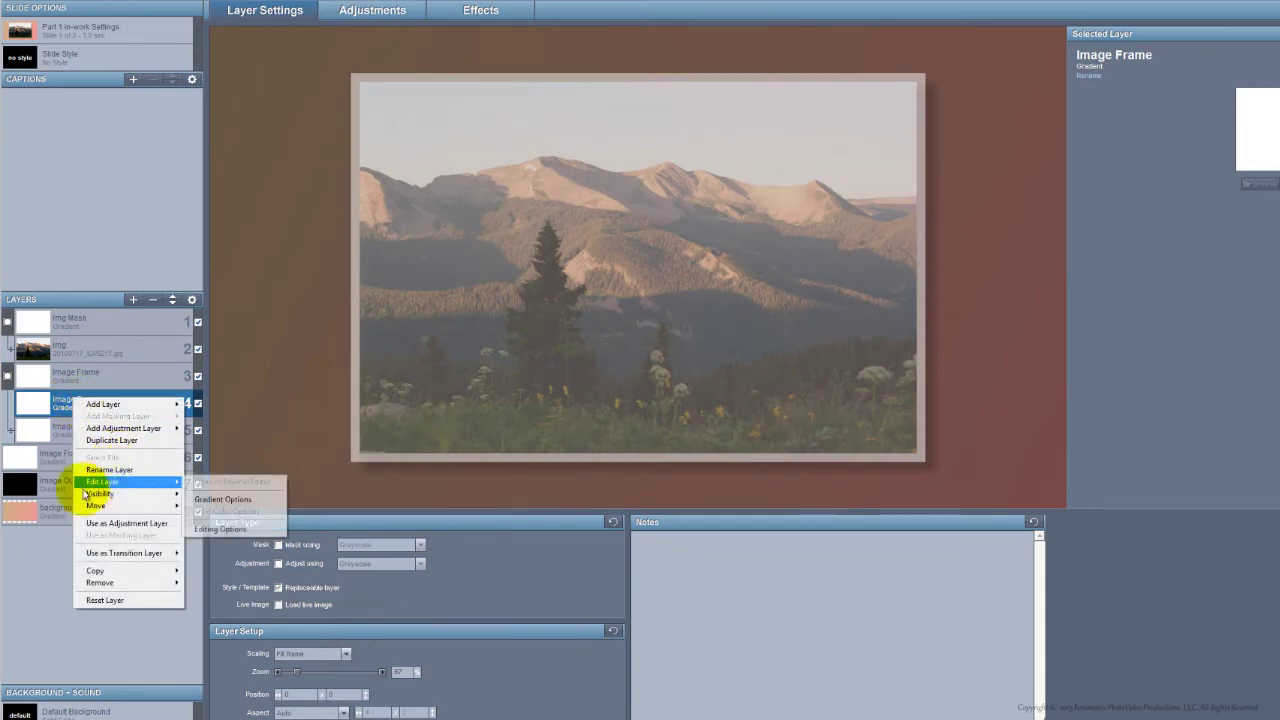
mouse_move(160, 482)
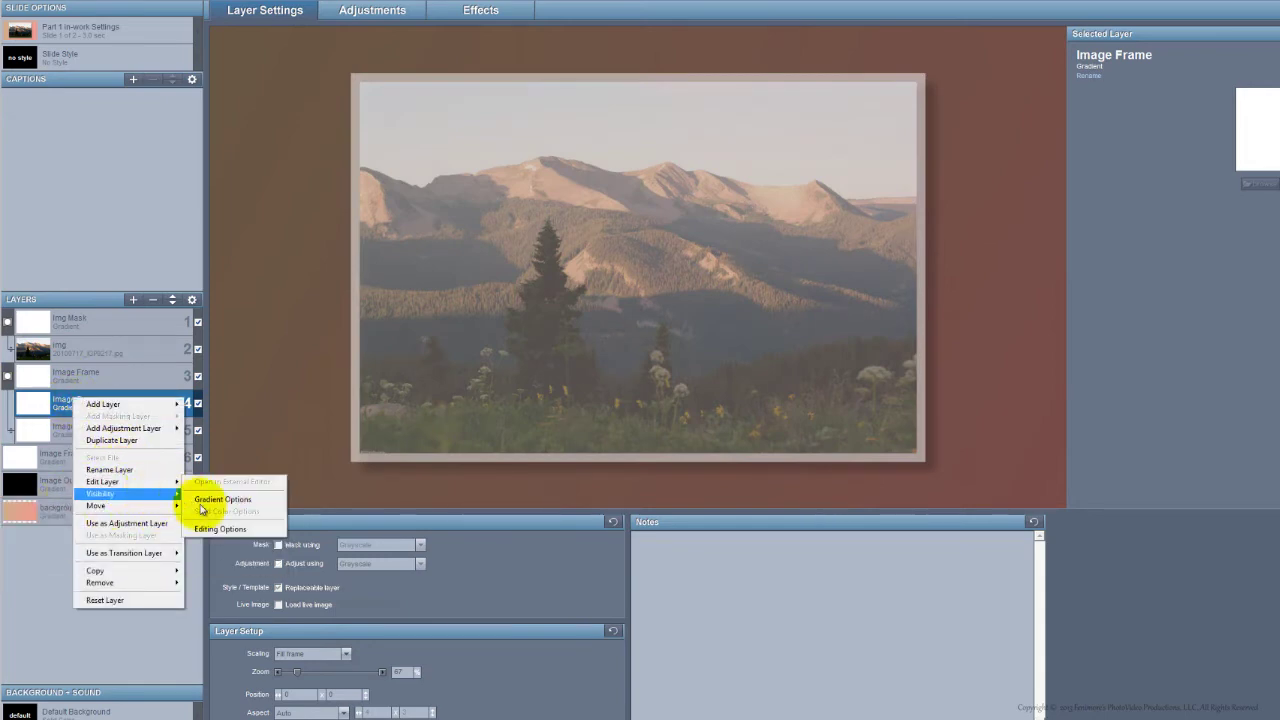
left_click(222, 500)
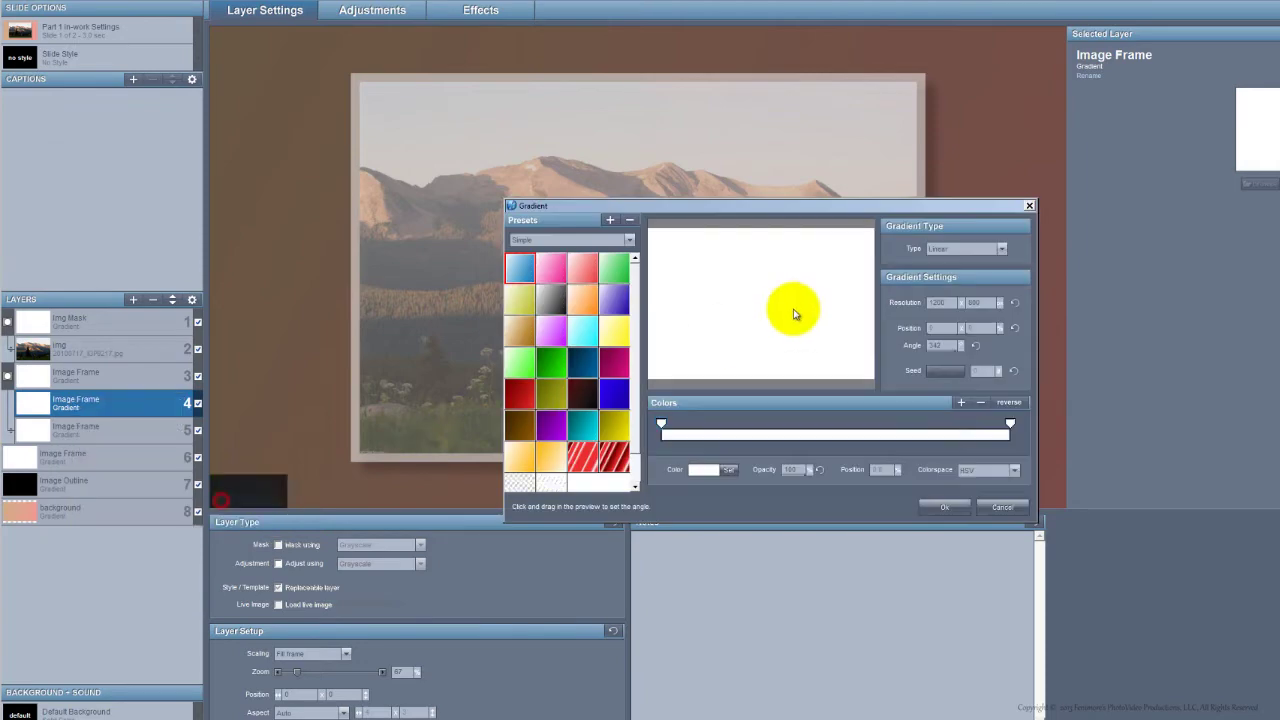
left_click(545, 300)
left_click_drag(1010, 425, 663, 422)
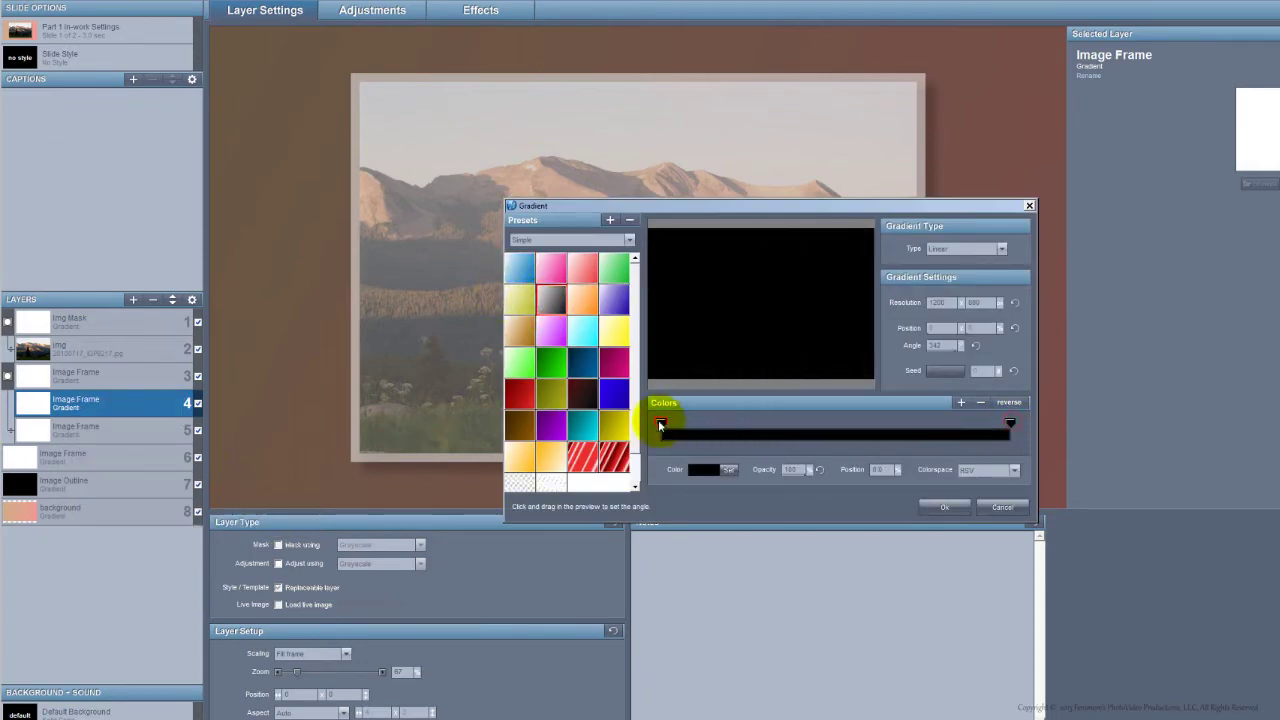
left_click(948, 508)
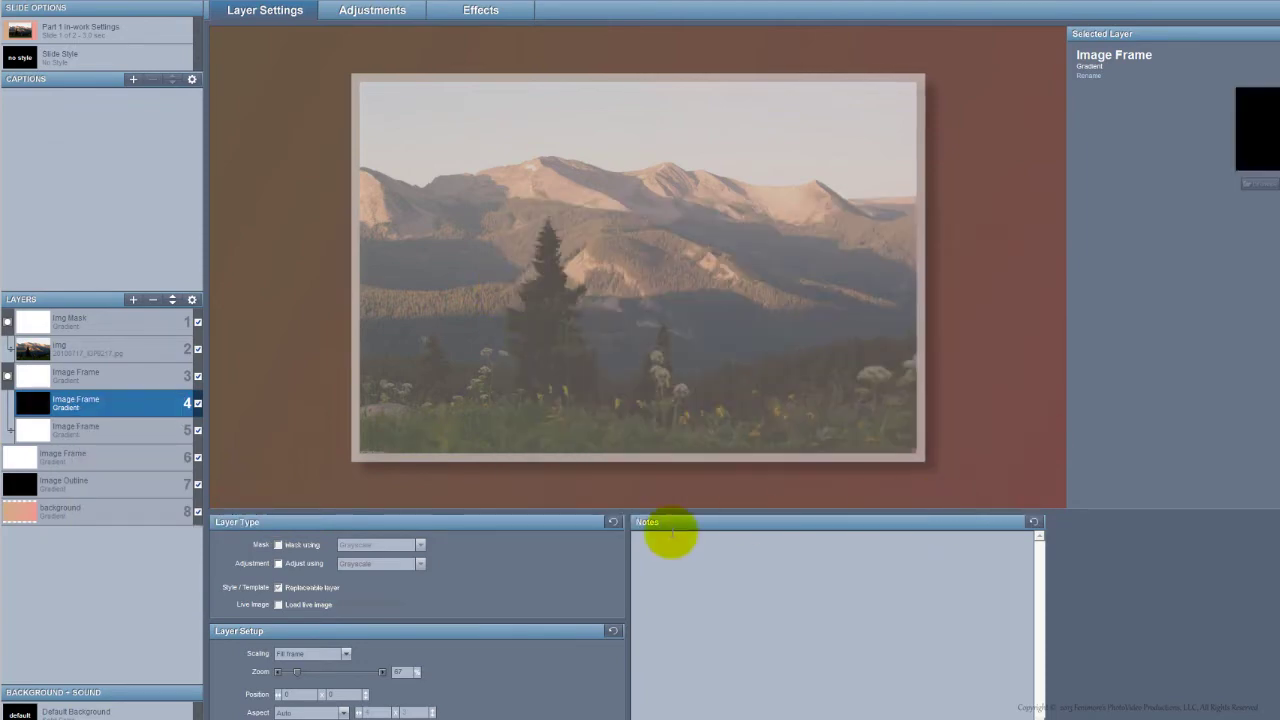
- Soften the black masked frame layer with a blur of 20% and an opacity of 70%
left_click(350, 10)
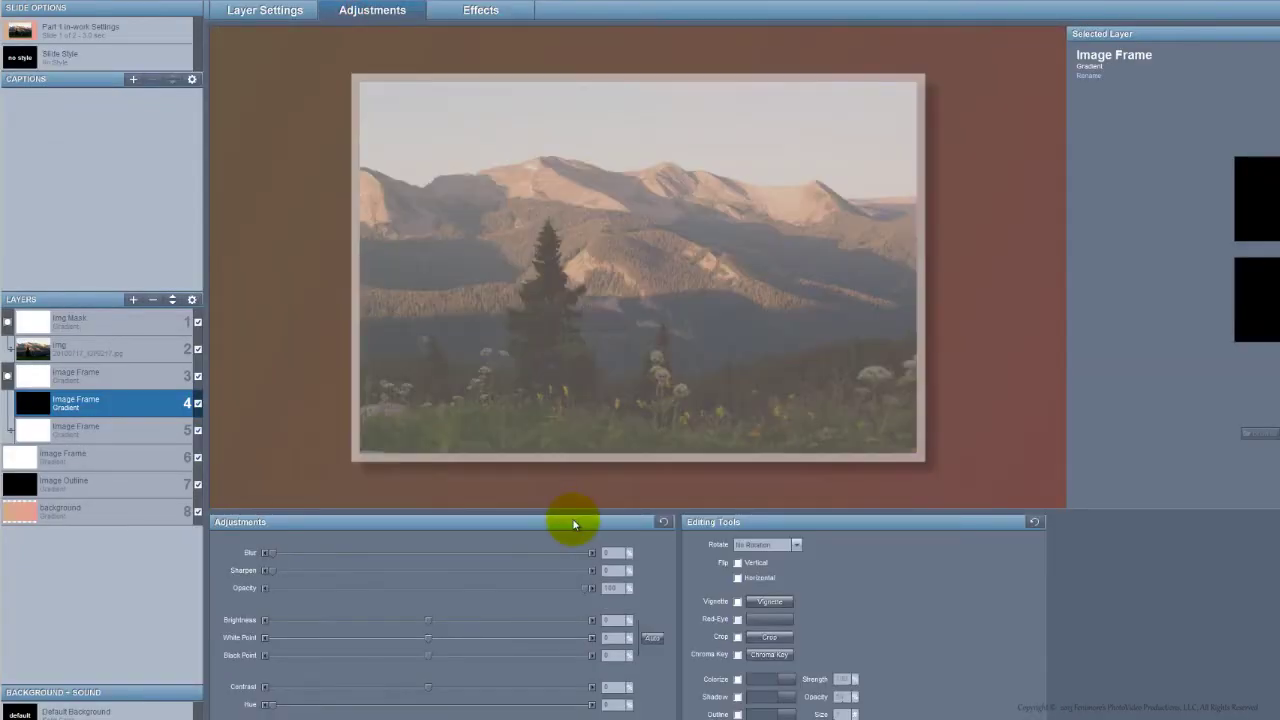
left_click(609, 552)
type("26")
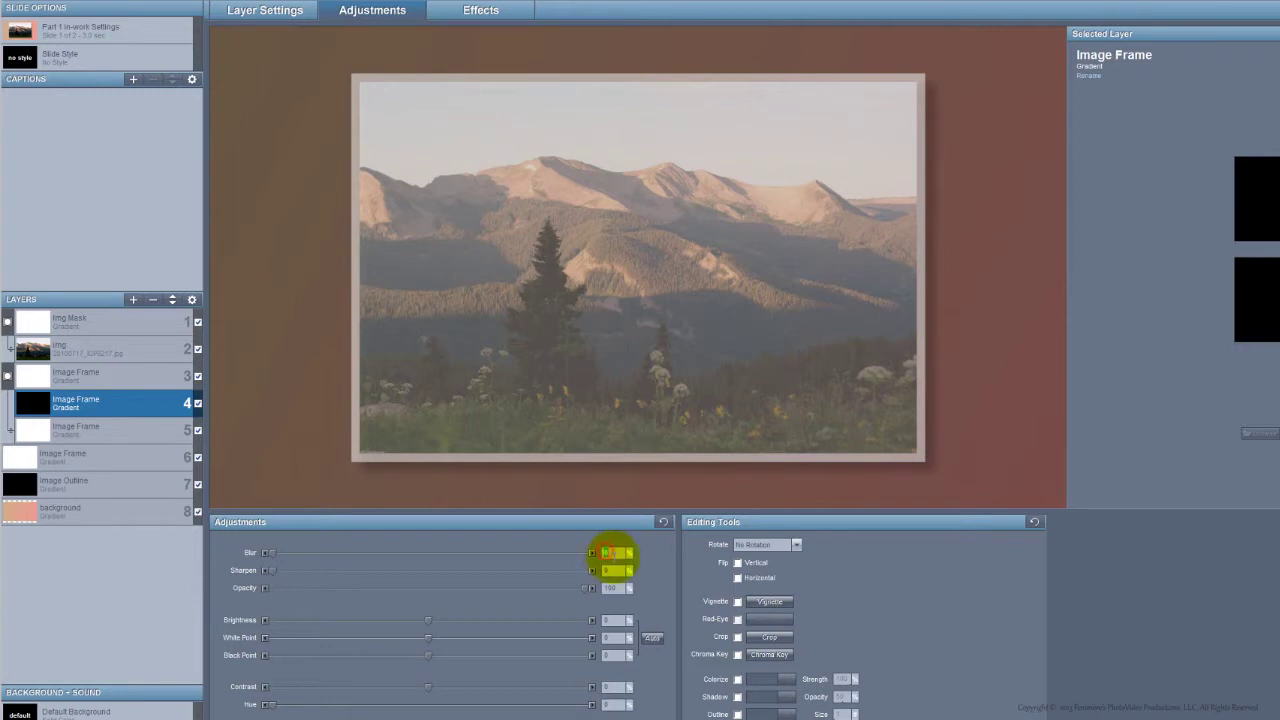
key("Tab")
left_click(609, 588)
type("70")
key("Tab")
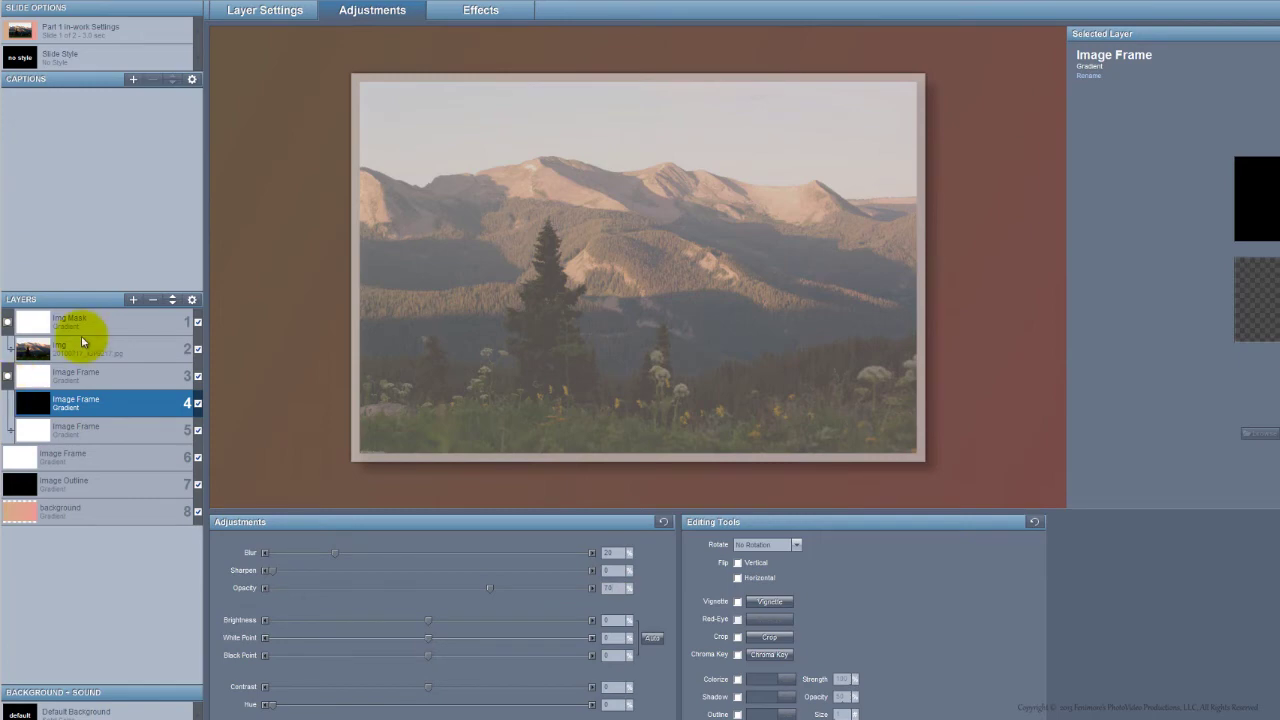
- Zoom the Image Frame Outline layer to 67.5% in X and 68.75% in Y and copy the settings to the next keyframe
left_click(86, 430)
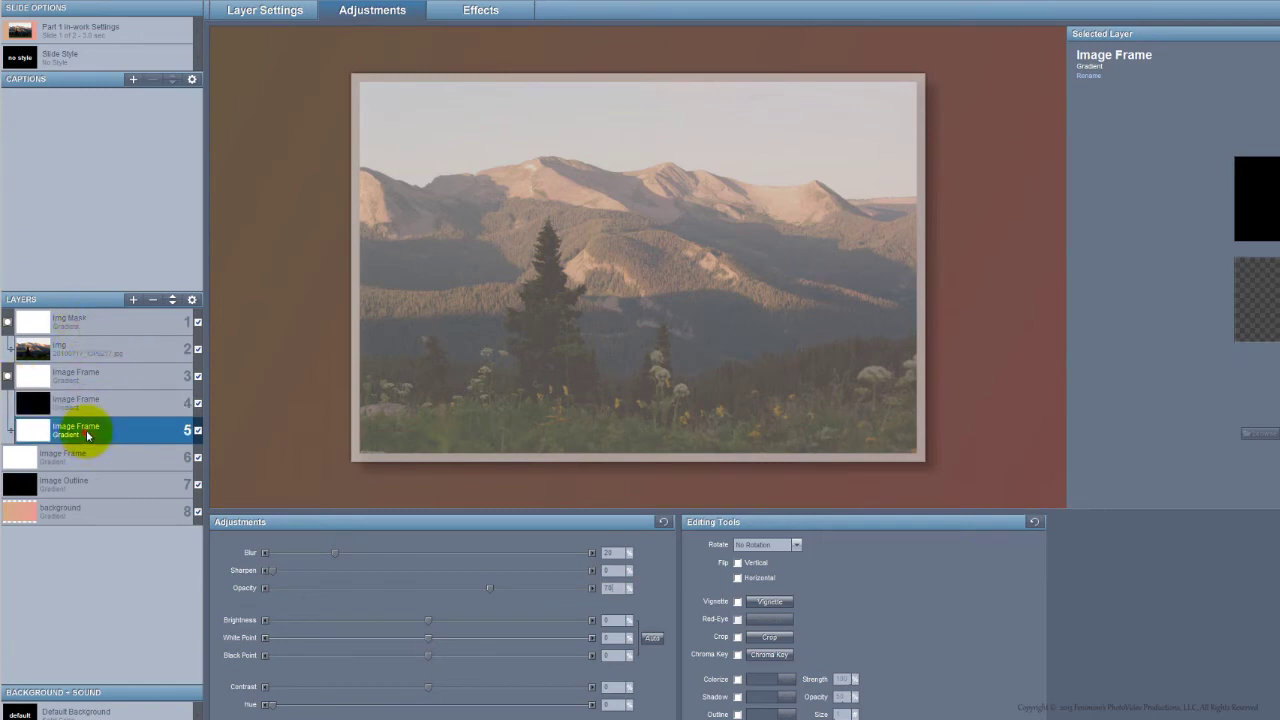
left_click(486, 10)
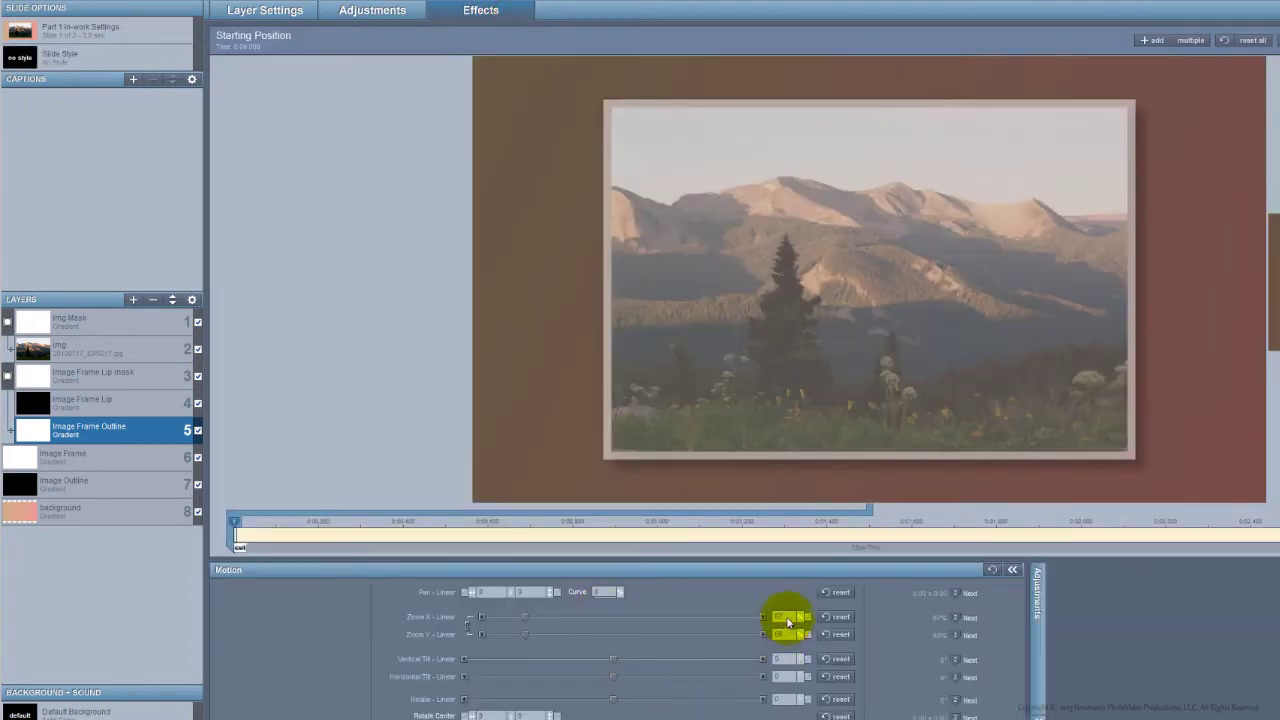
left_click(786, 616)
type(".5")
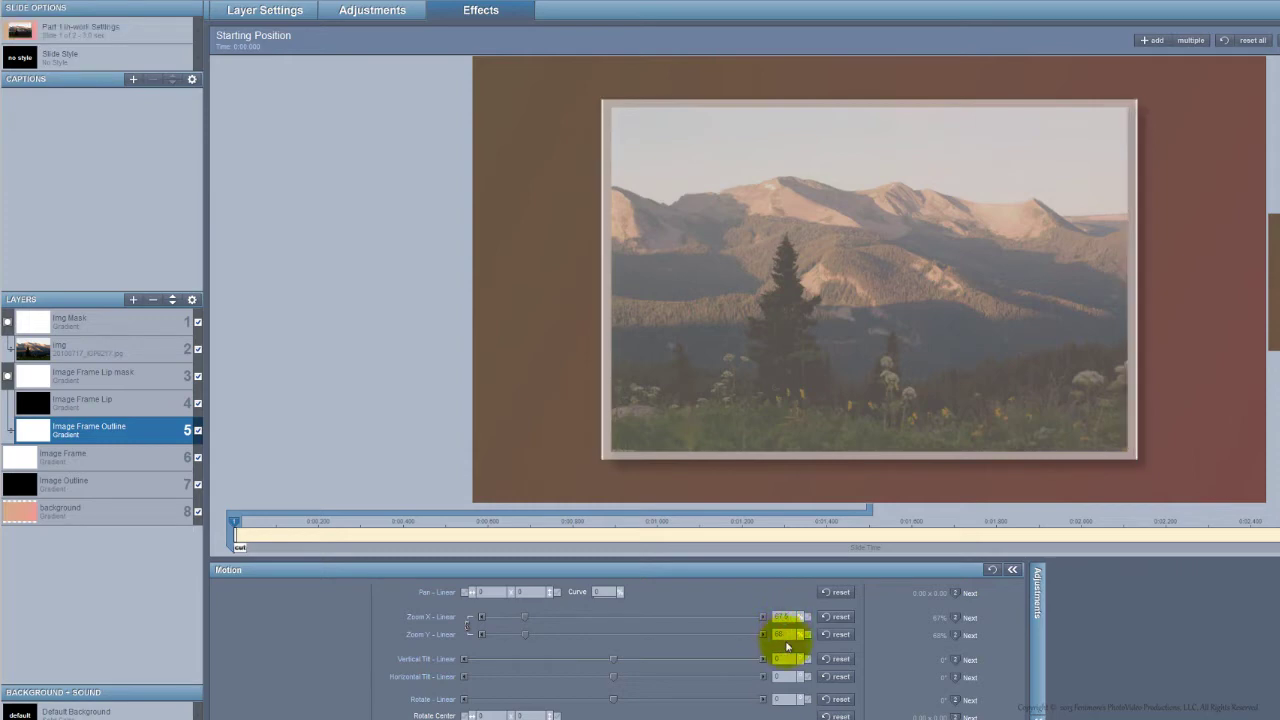
left_click(788, 635)
left_click(417, 548)
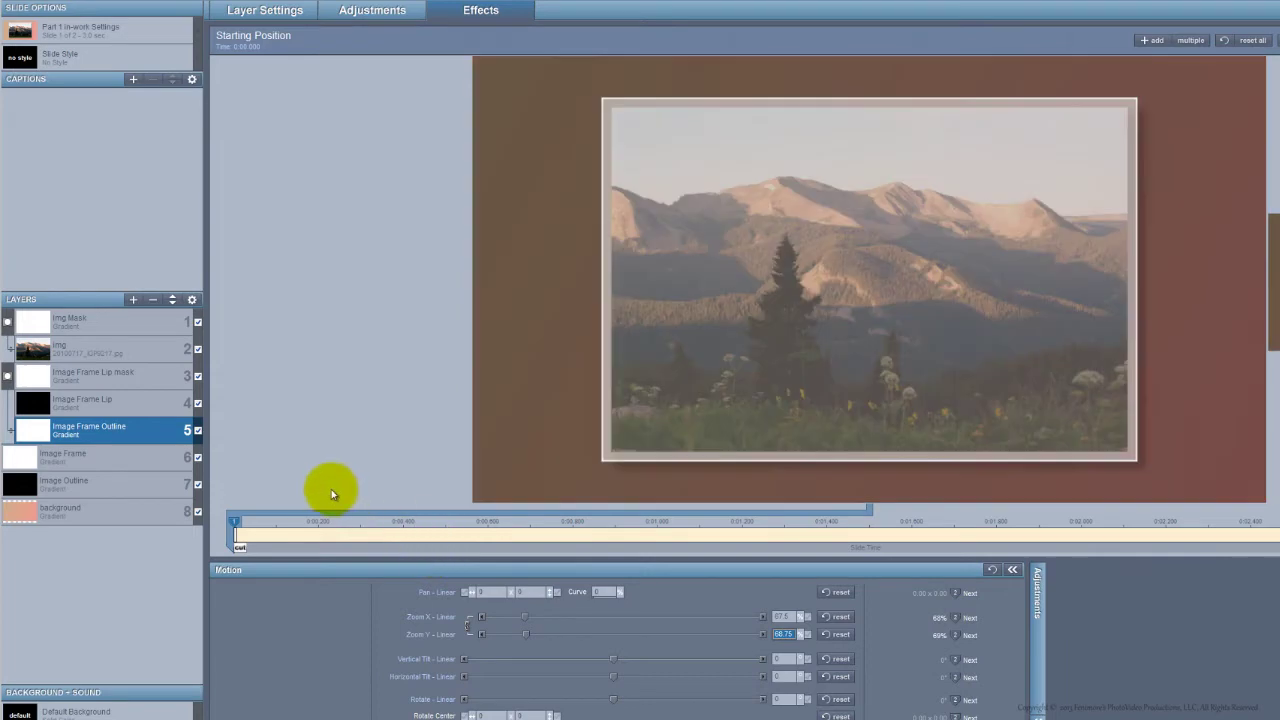
- Preview the slide, duplicate the unmasked Image Frame layer and name the upper copy Inner Frame shadow
left_click(66, 453)
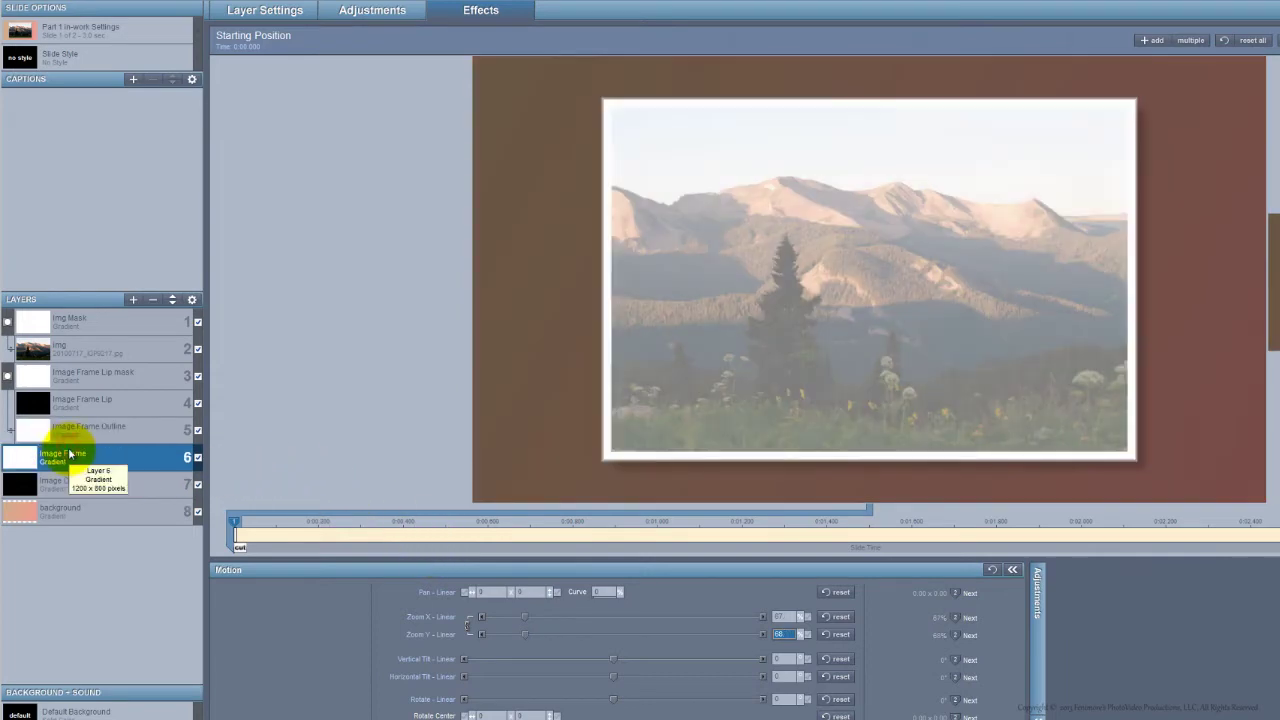
left_click_drag(446, 553, 489, 553)
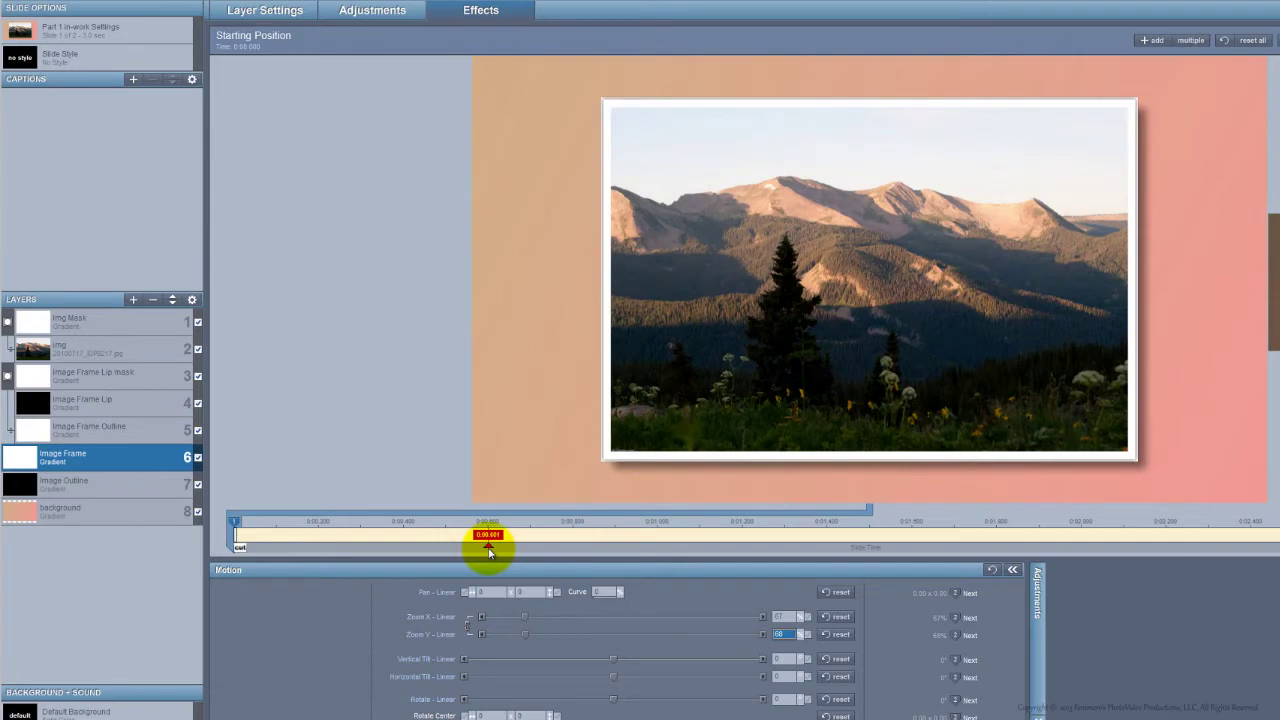
right_click(51, 452)
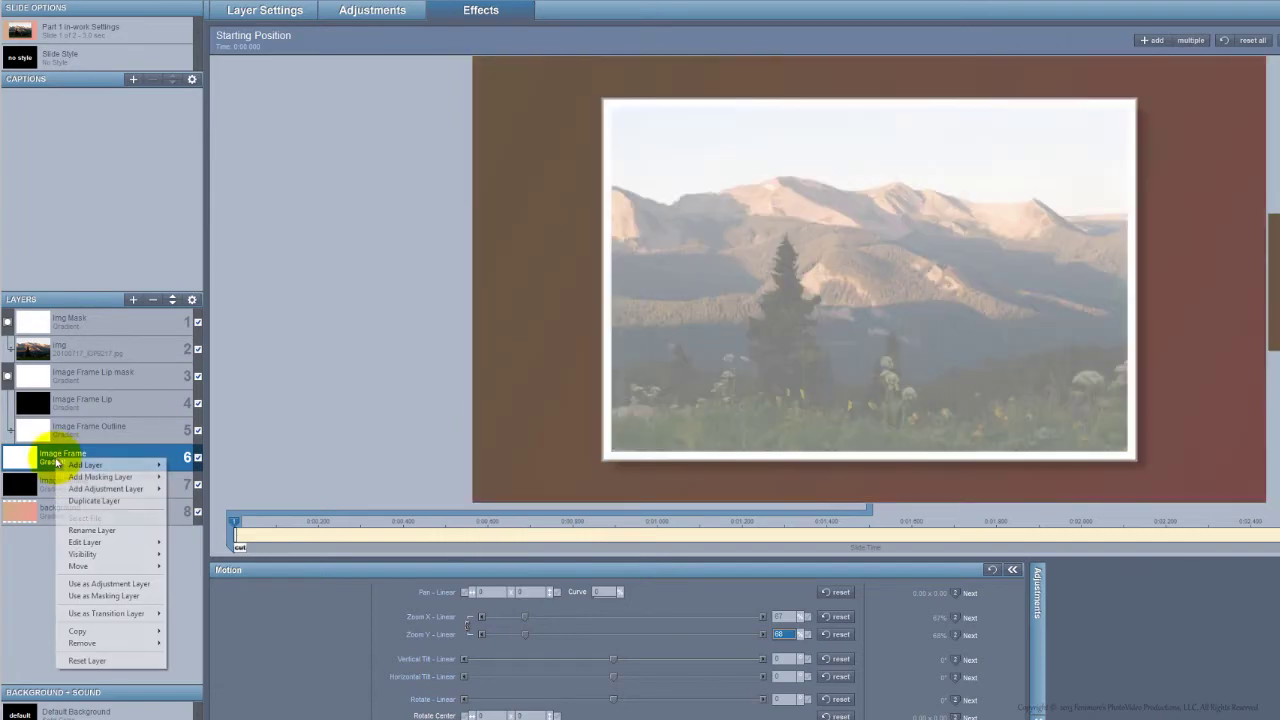
left_click(80, 502)
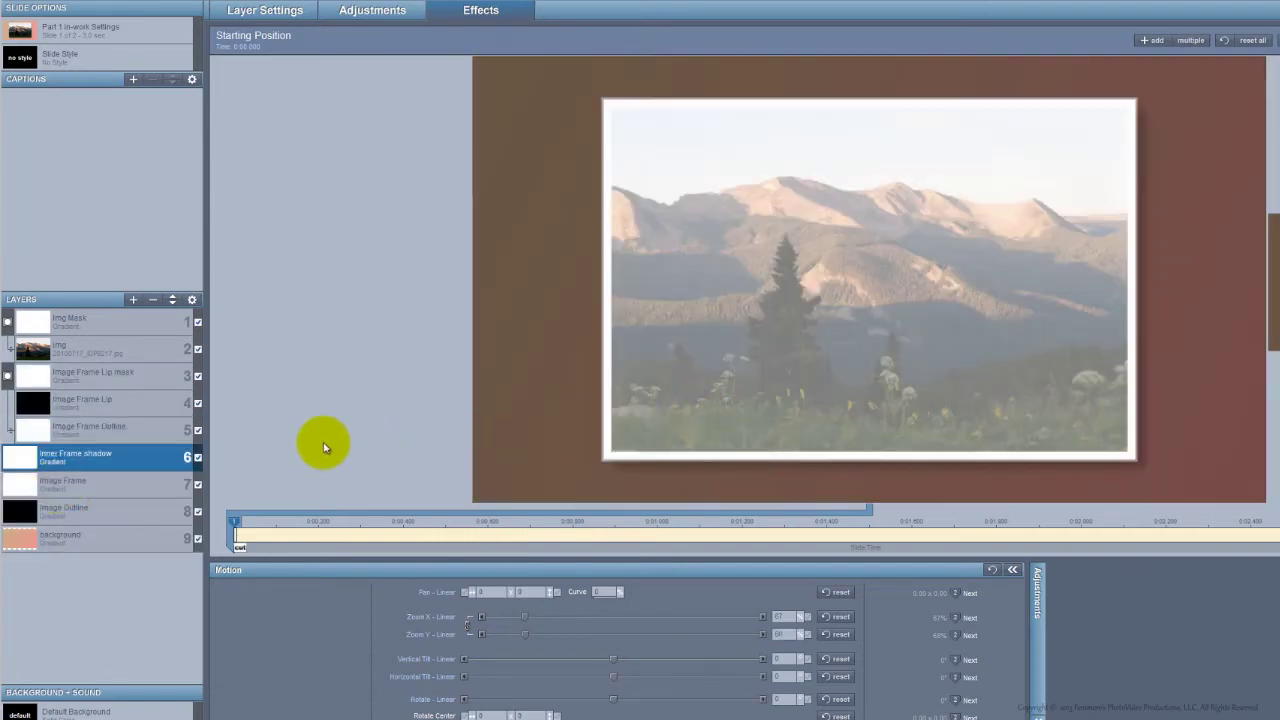
- Give the Inner Frame shadow layer a reversed black-to-white gradient with a second black color stop at position 48
right_click(82, 458)
mouse_move(135, 541)
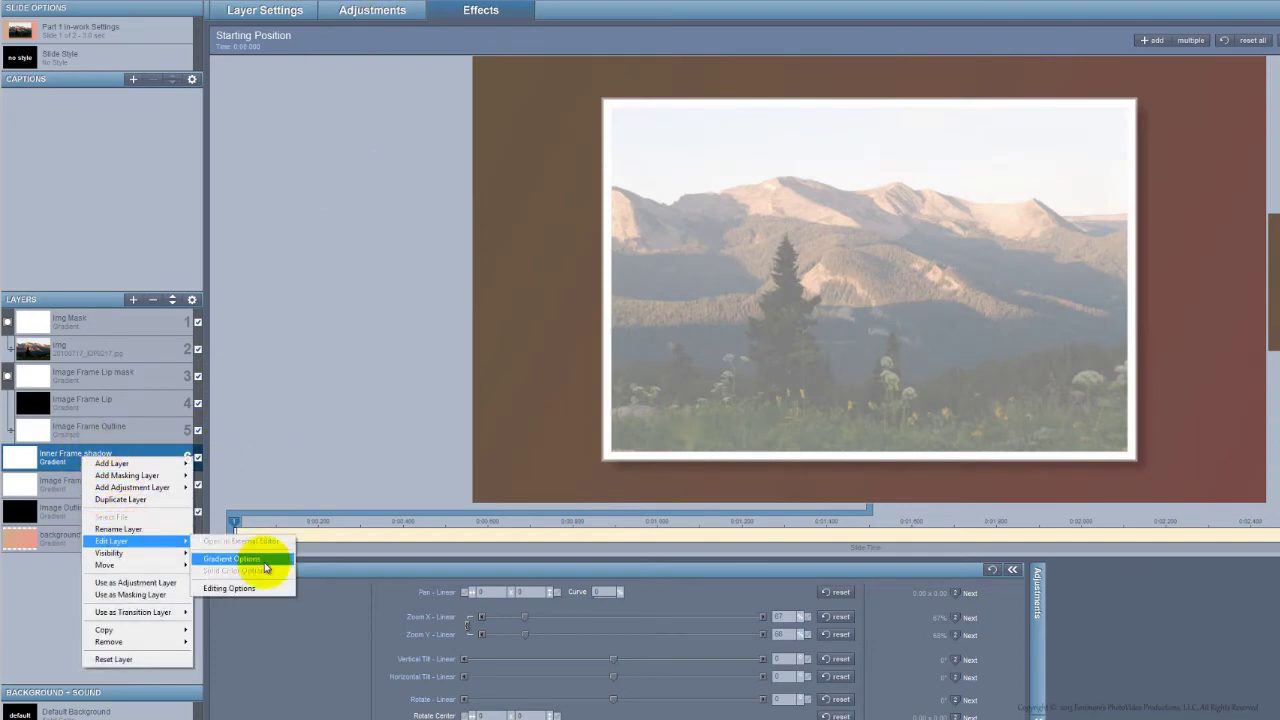
left_click(265, 566)
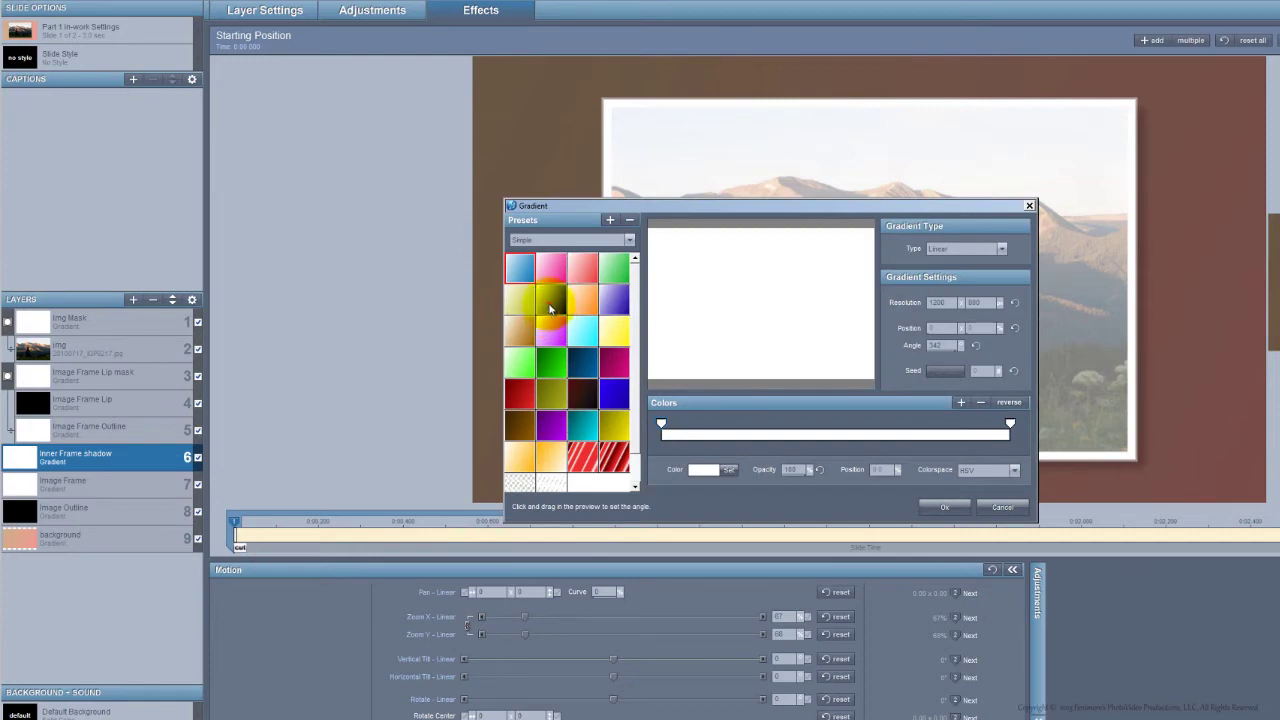
left_click(551, 300)
left_click(1008, 402)
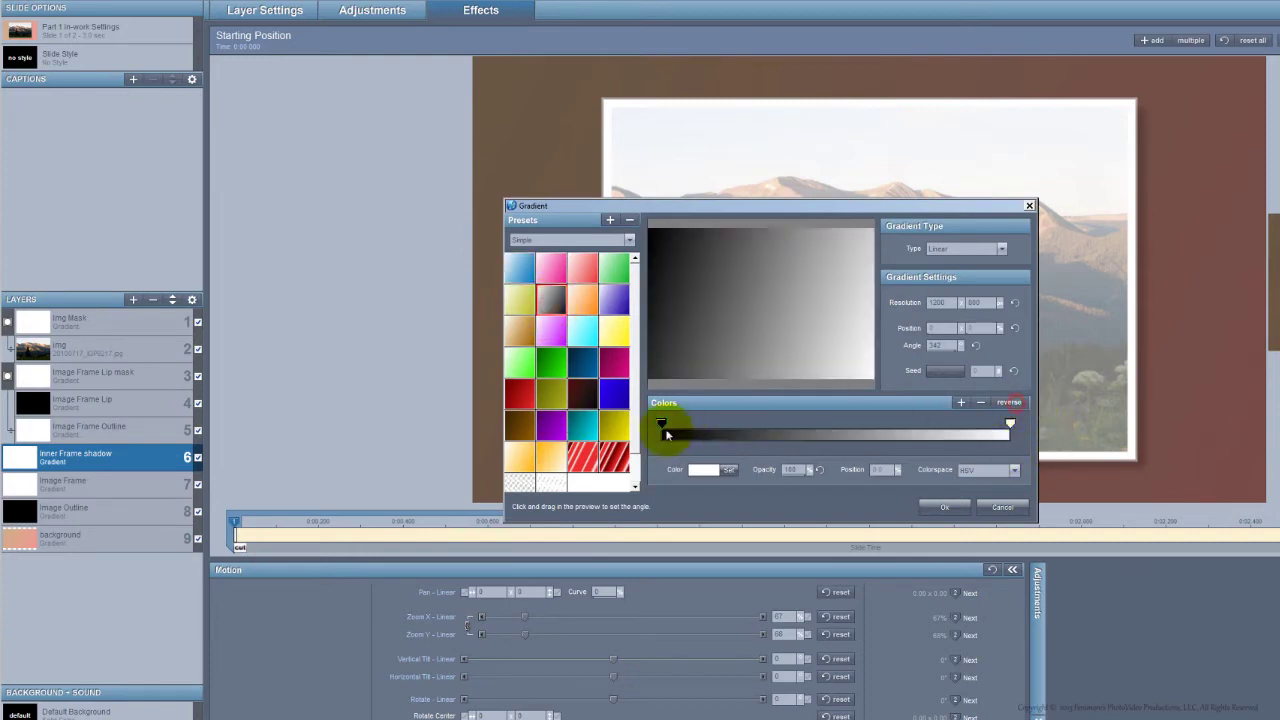
left_click_drag(661, 423, 778, 424)
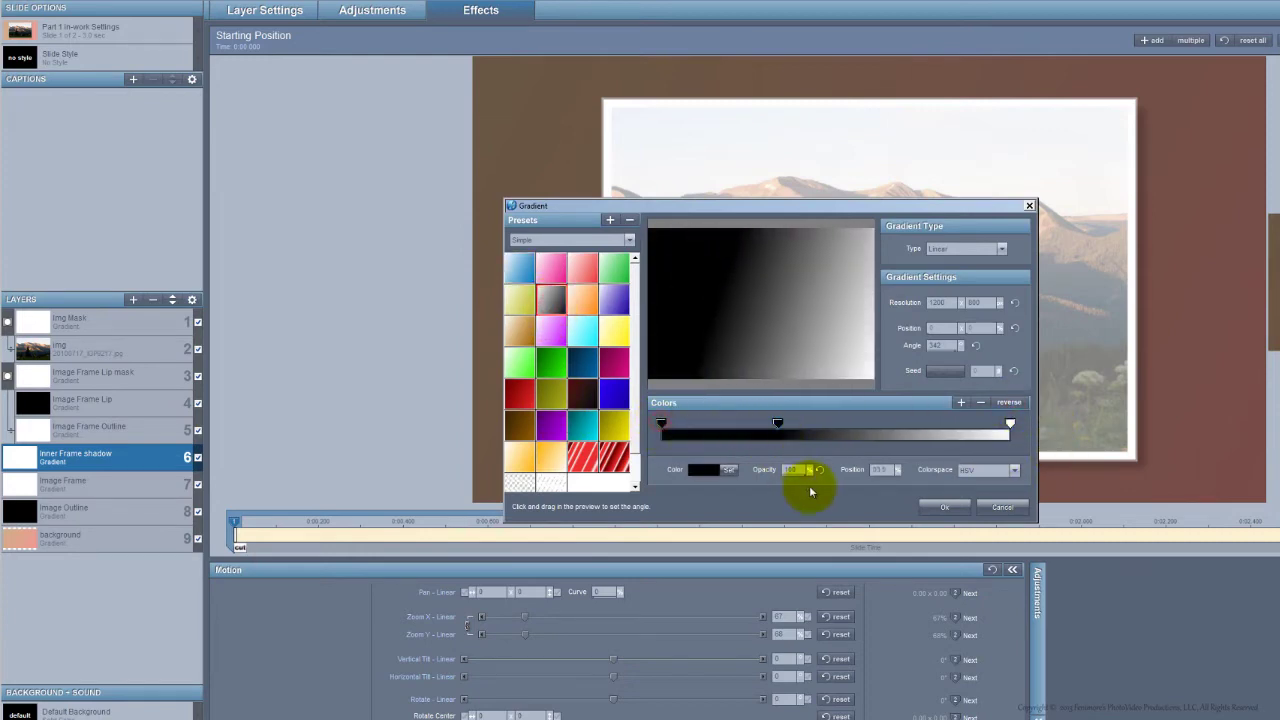
left_click(885, 469)
type("48")
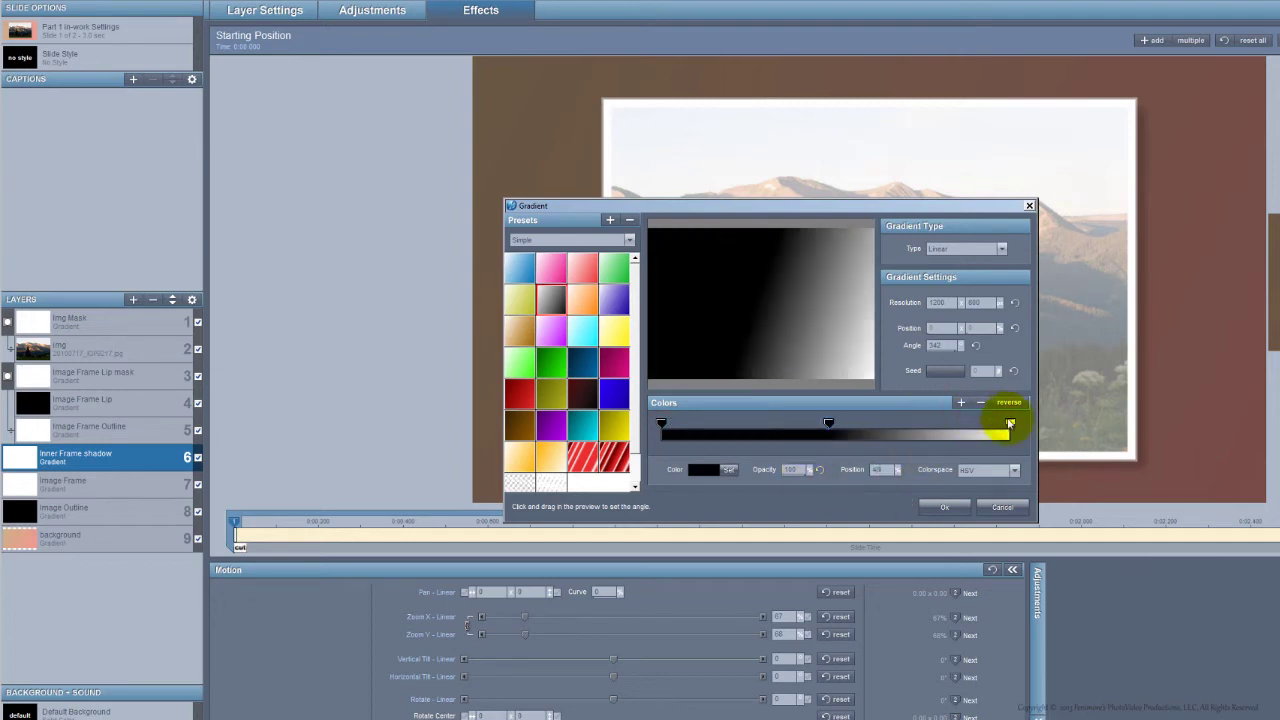
- Add a second white stop at position 51.5, set the gradient angle to 304 and apply the gradient
left_click_drag(1010, 423, 938, 423)
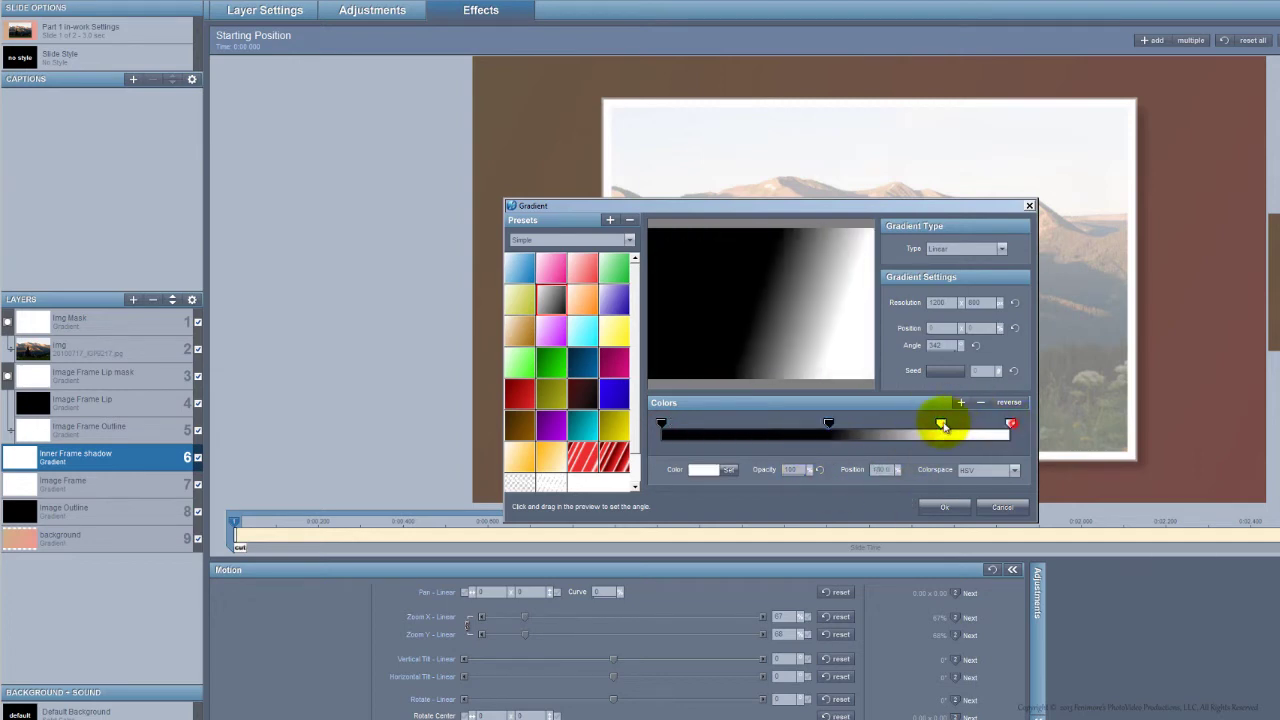
left_click(886, 469)
type("5")
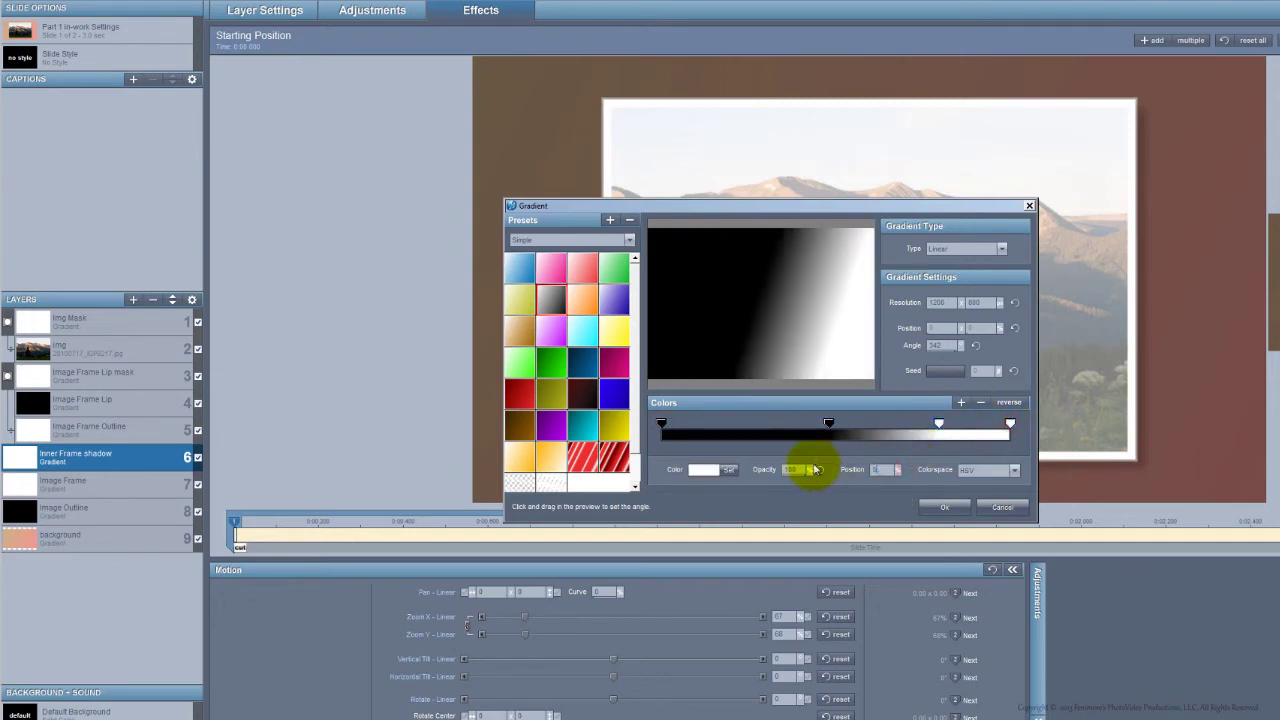
type("1.5")
key("Return")
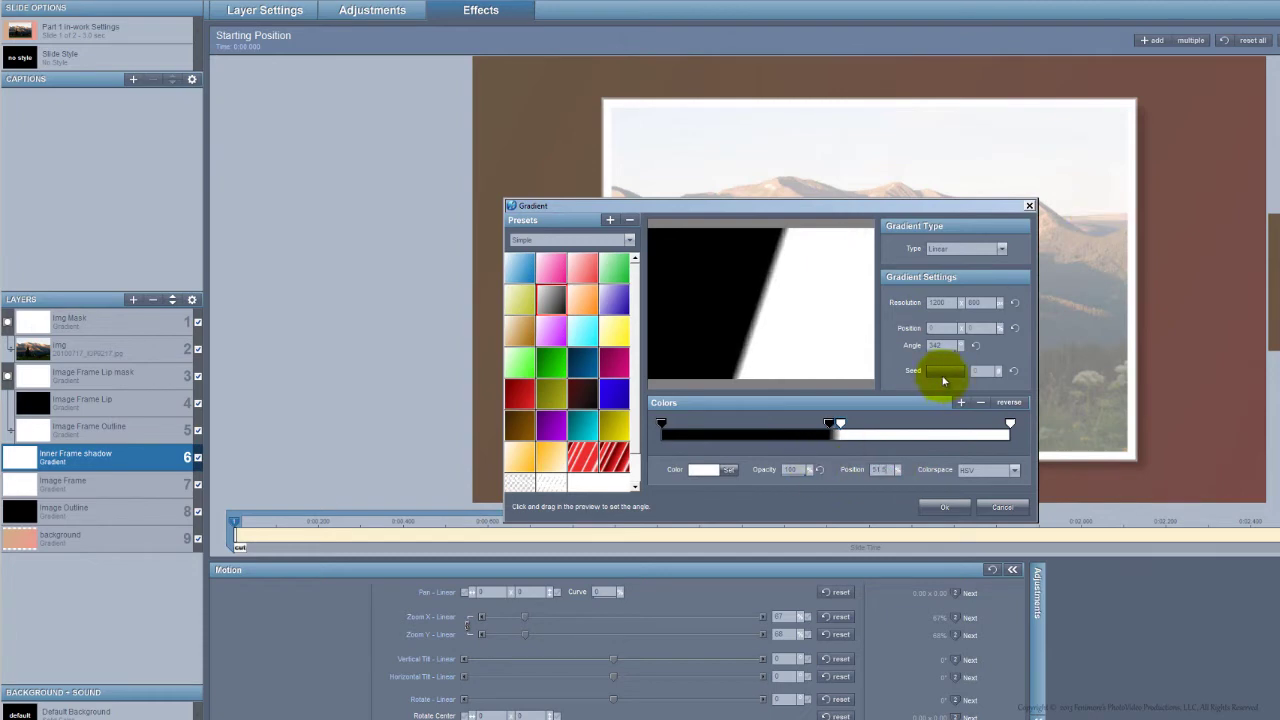
left_click_drag(938, 345, 940, 346)
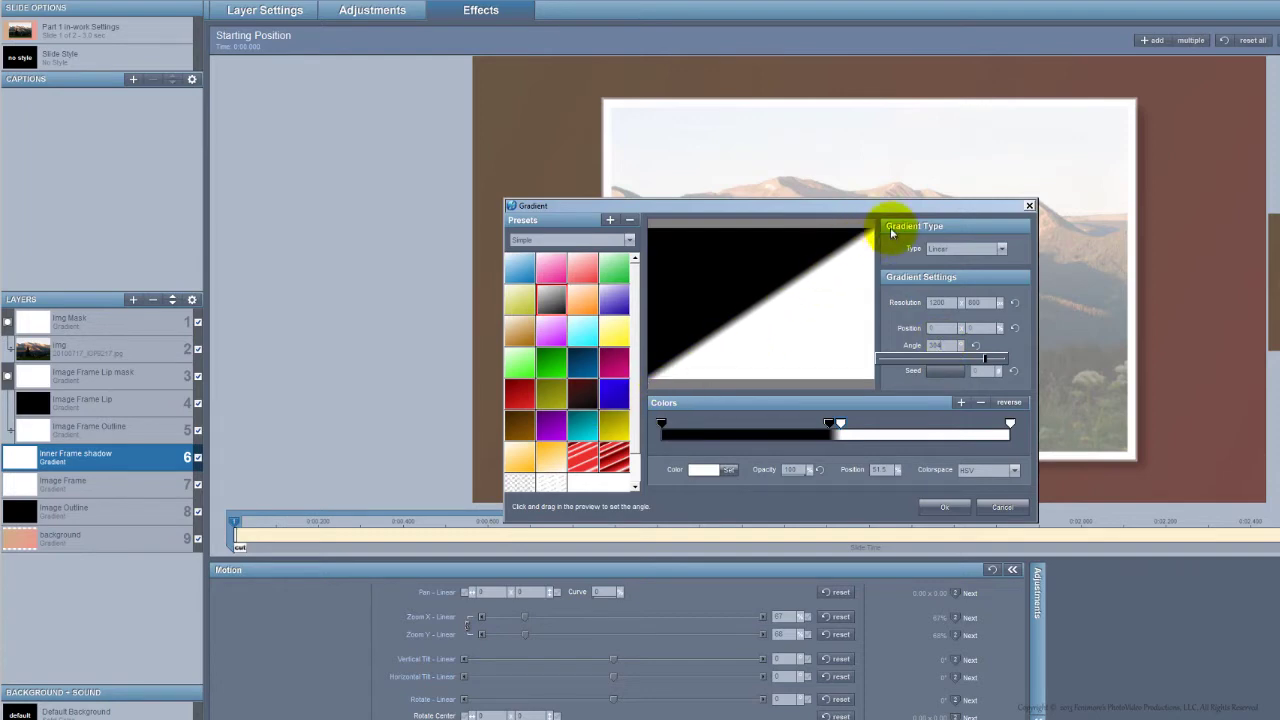
left_click(946, 507)
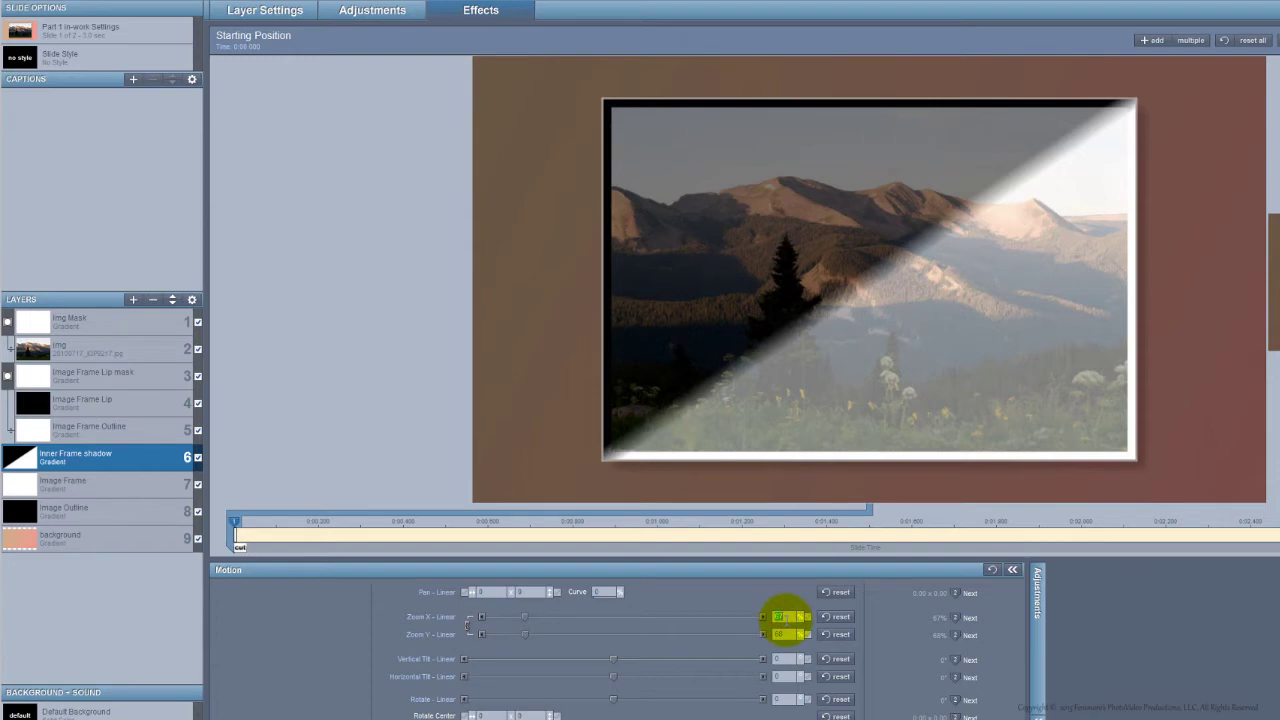
- Zoom the Inner Frame shadow layer to 66.5% in X and 67.25% in Y and copy the settings to the next keyframe
type("5")
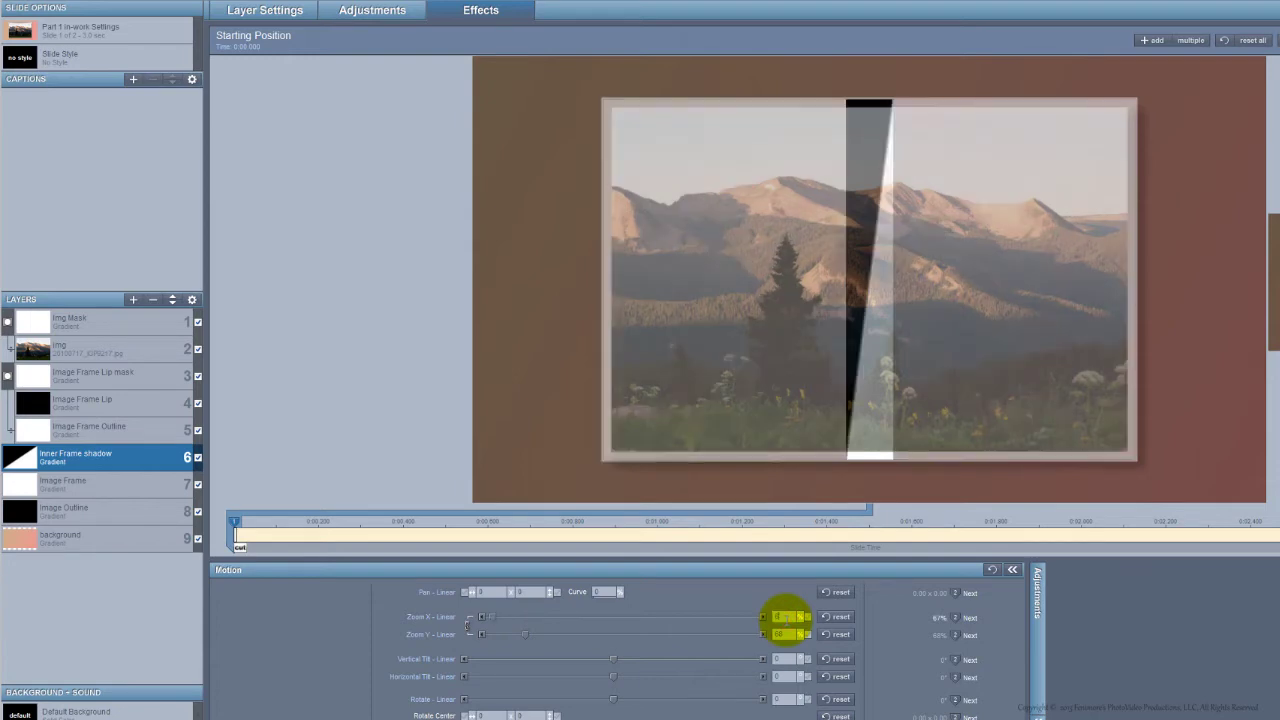
type("7")
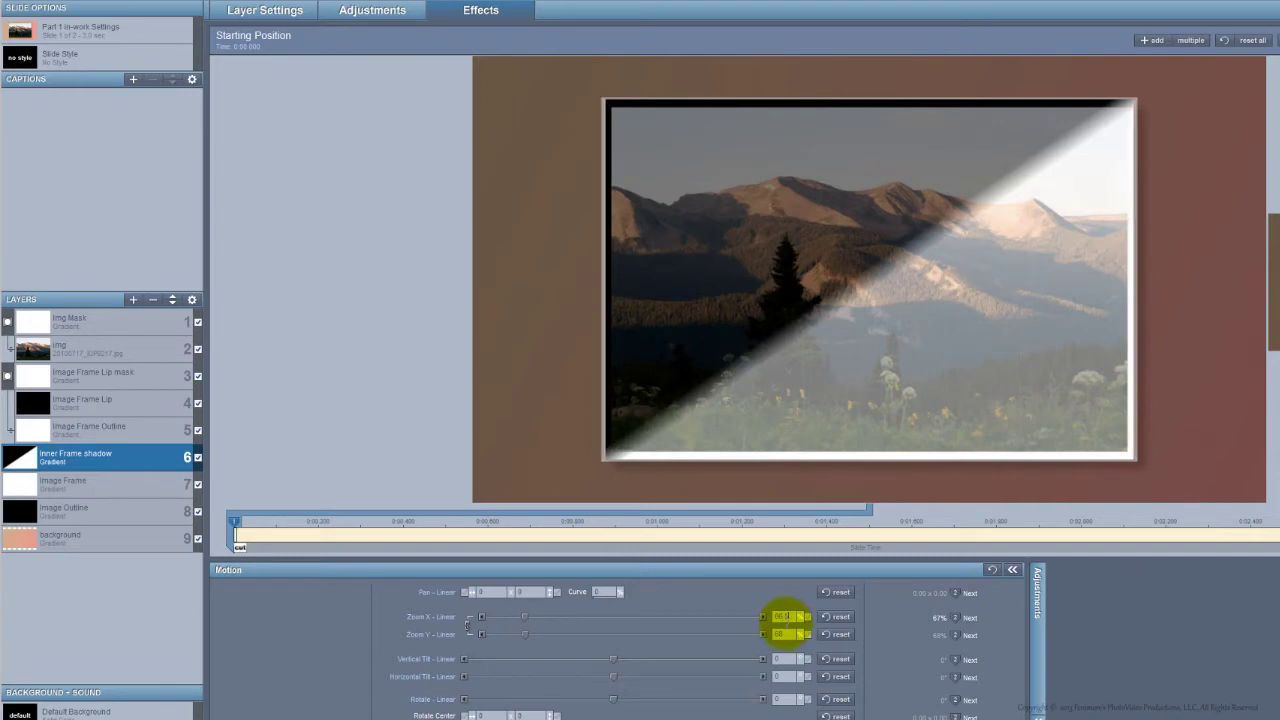
left_click(778, 634)
type("68")
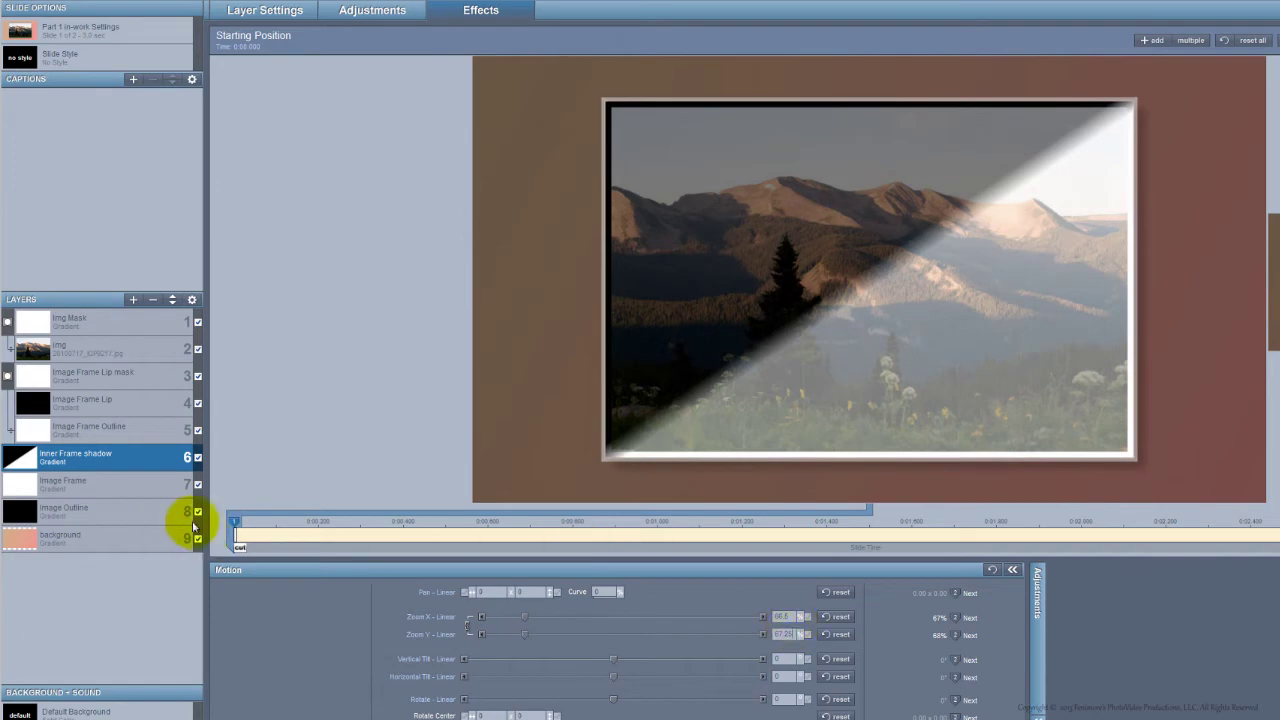
right_click(234, 523)
left_click(342, 650)
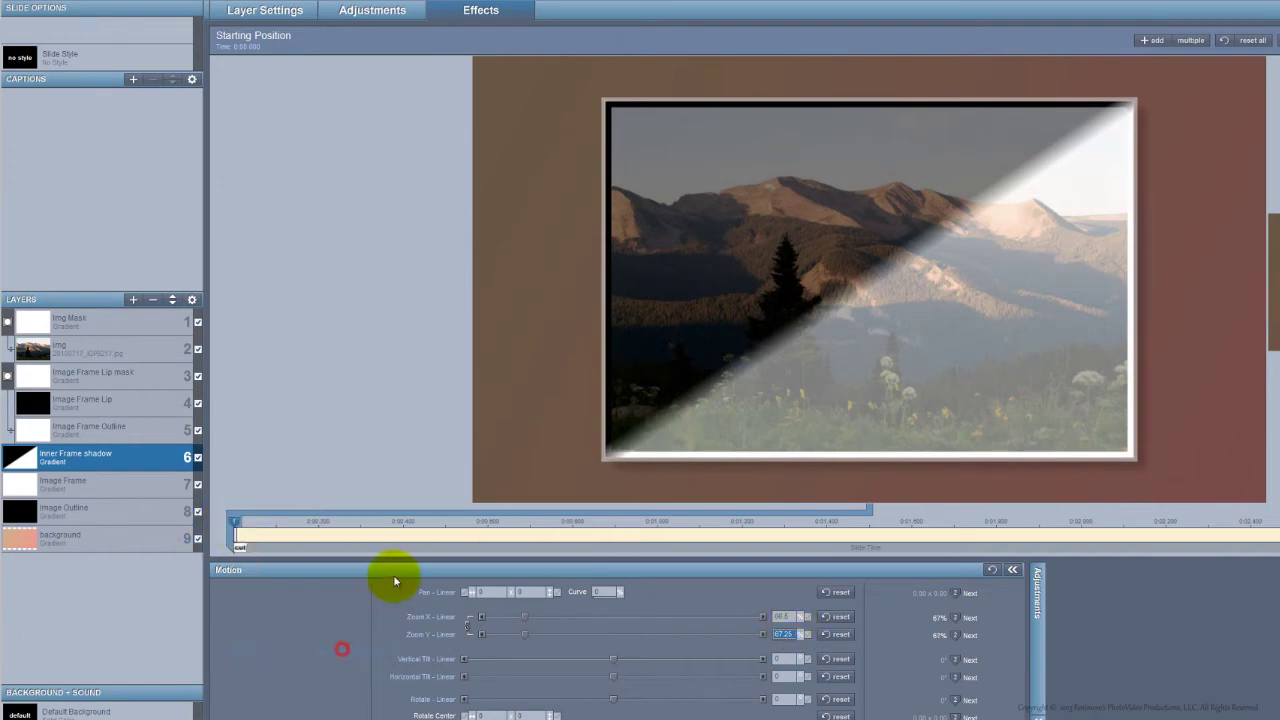
left_click_drag(386, 545, 446, 549)
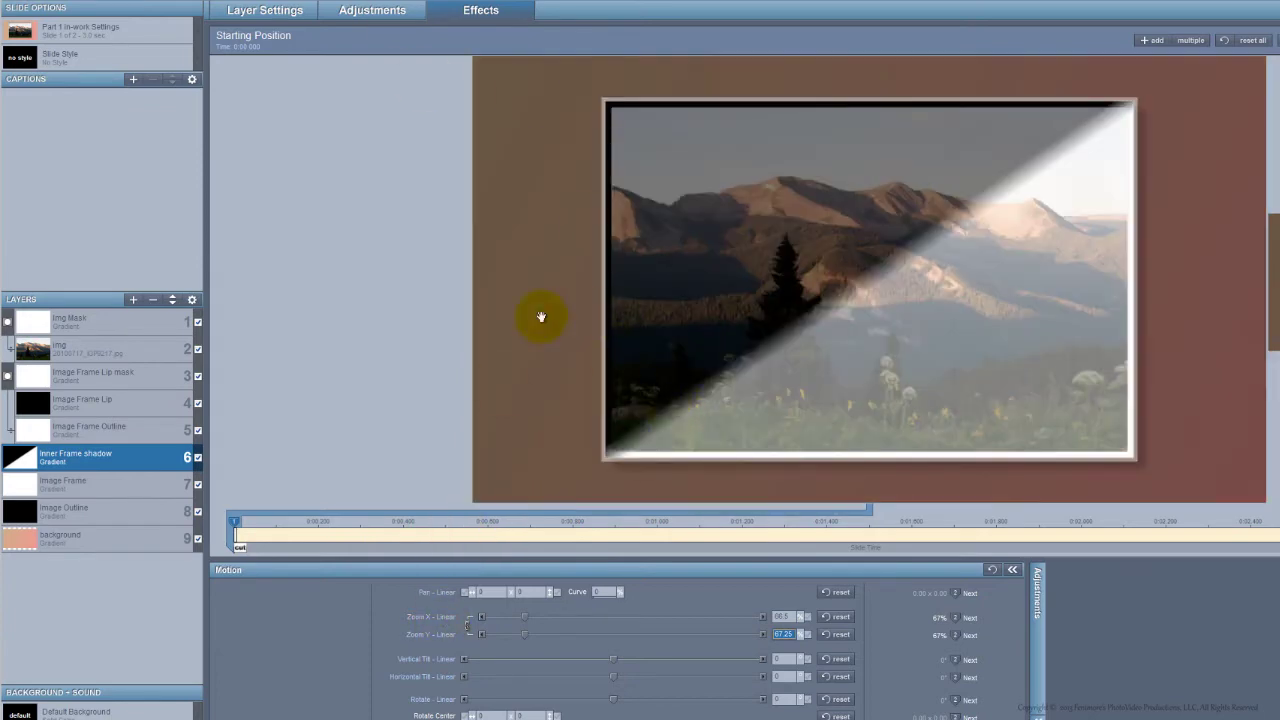
- Soften the Inner Frame shadow layer with a blur of 15%
left_click(371, 9)
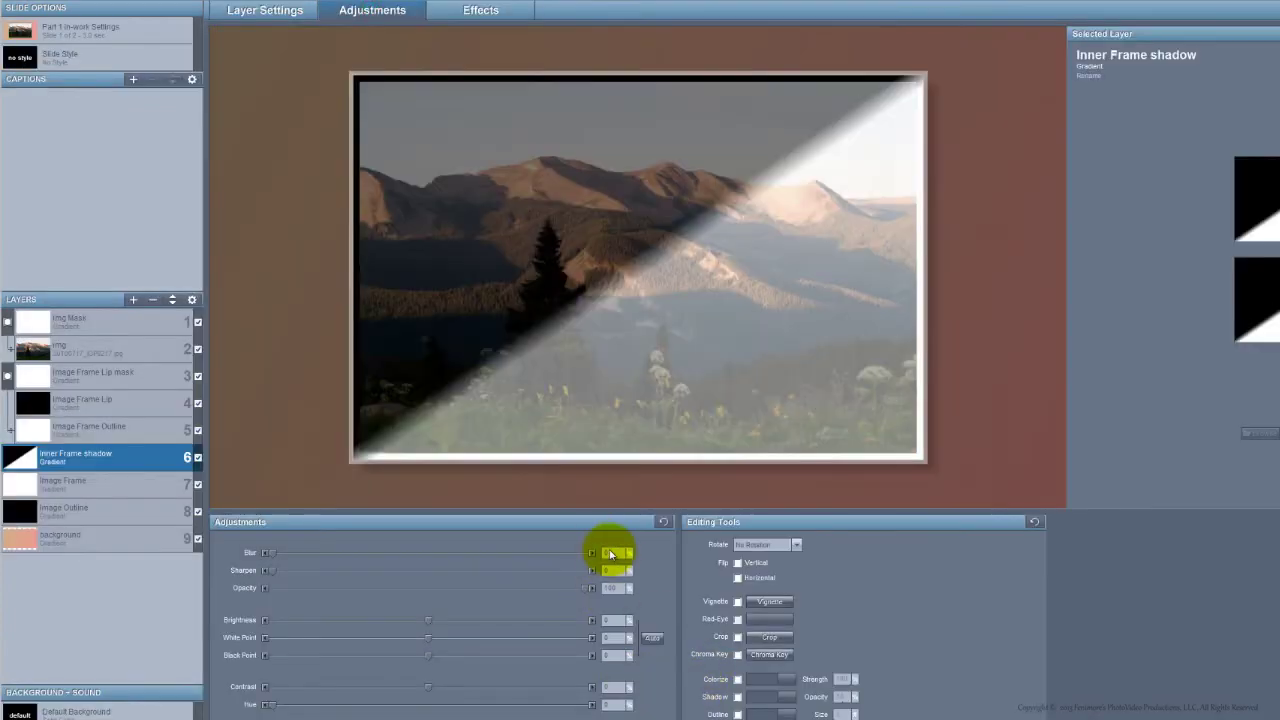
left_click(614, 552)
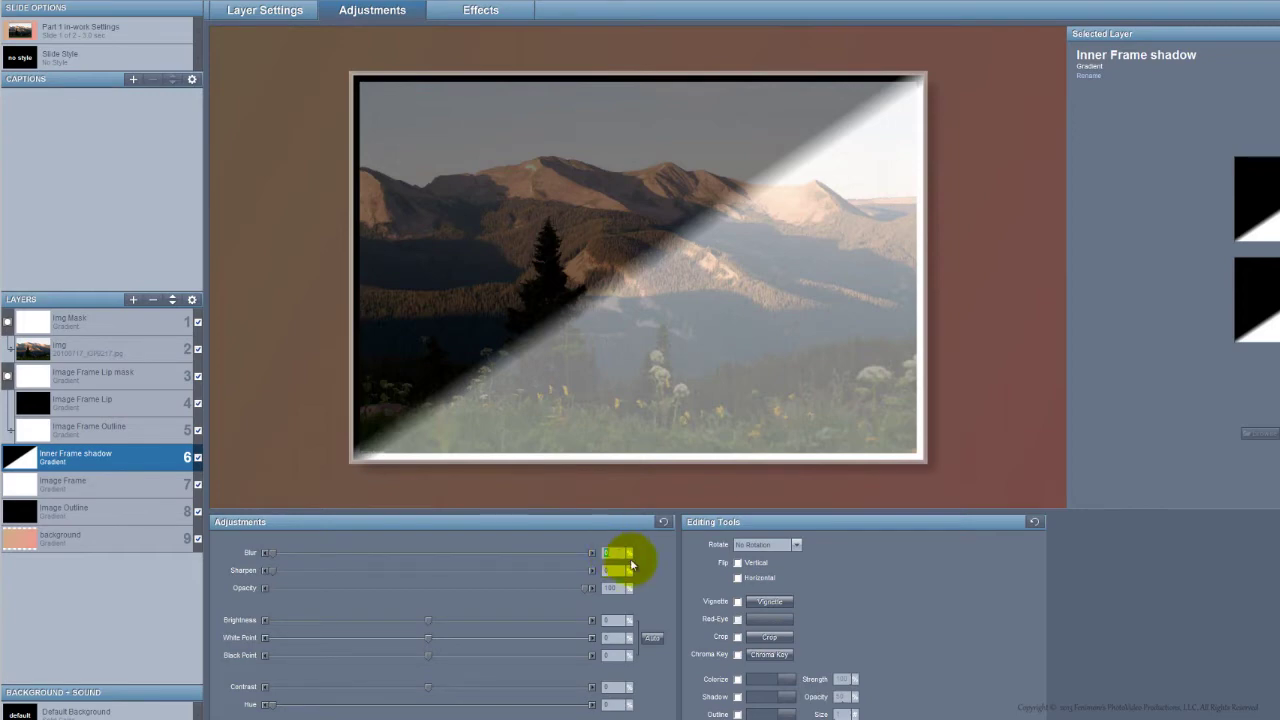
type("10")
key("Return")
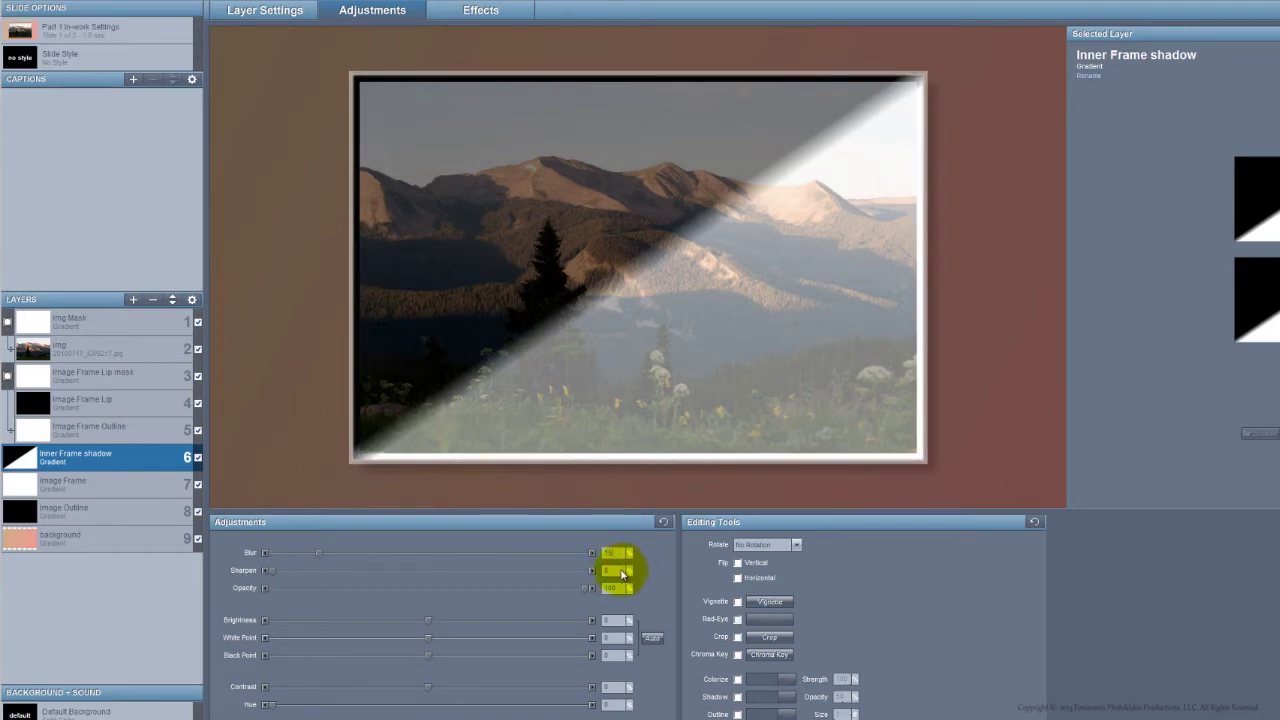
- Set the Inner Frame shadow layer's opacity to 50%
left_click(614, 588)
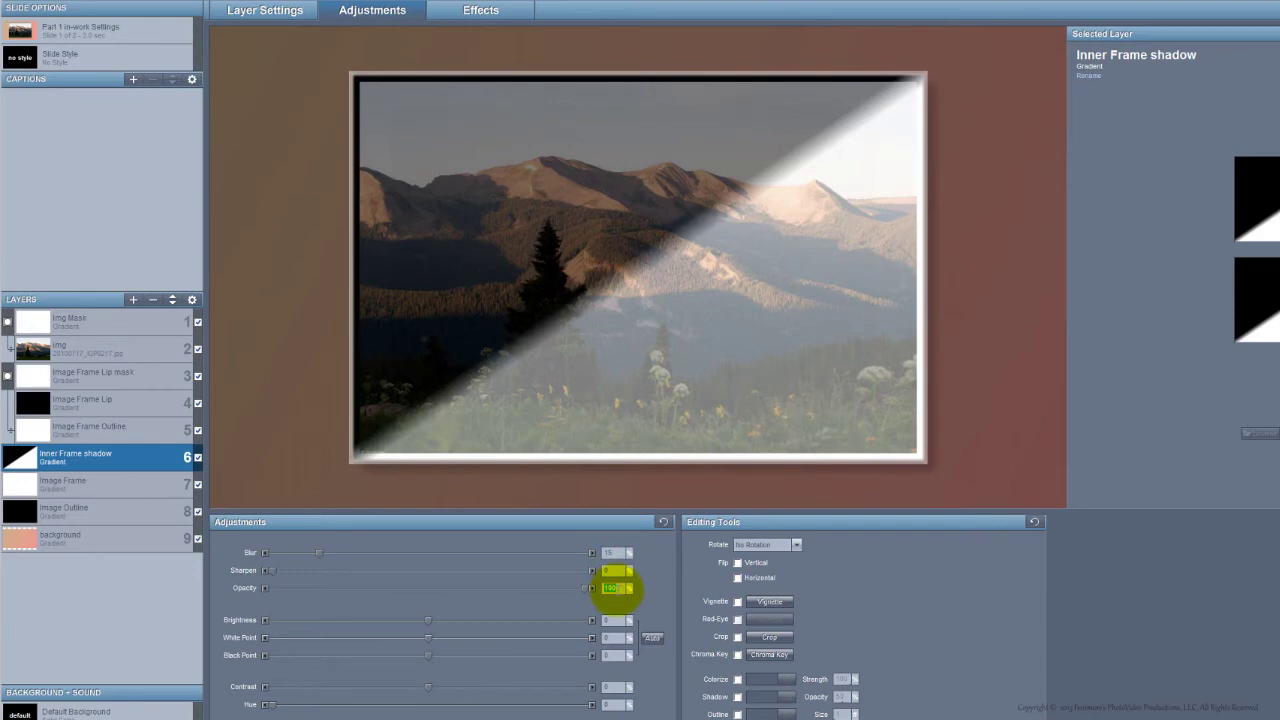
type("80")
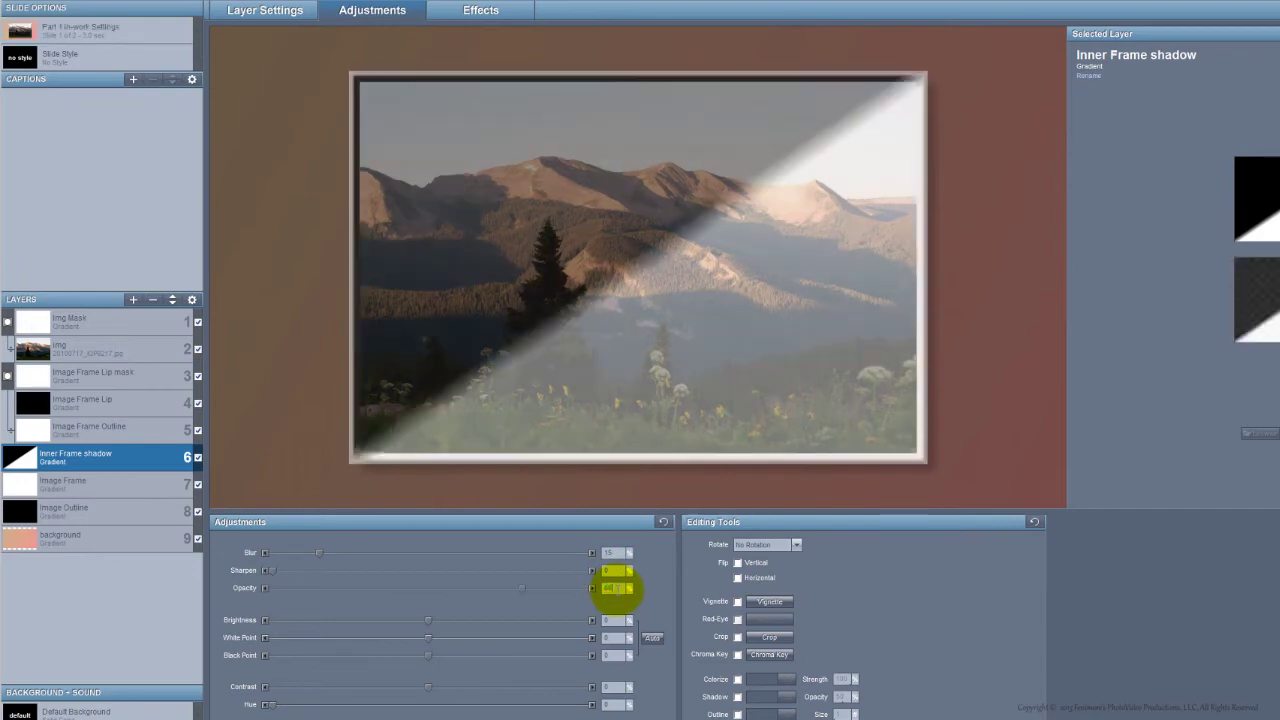
key("BackSpace")
key("BackSpace")
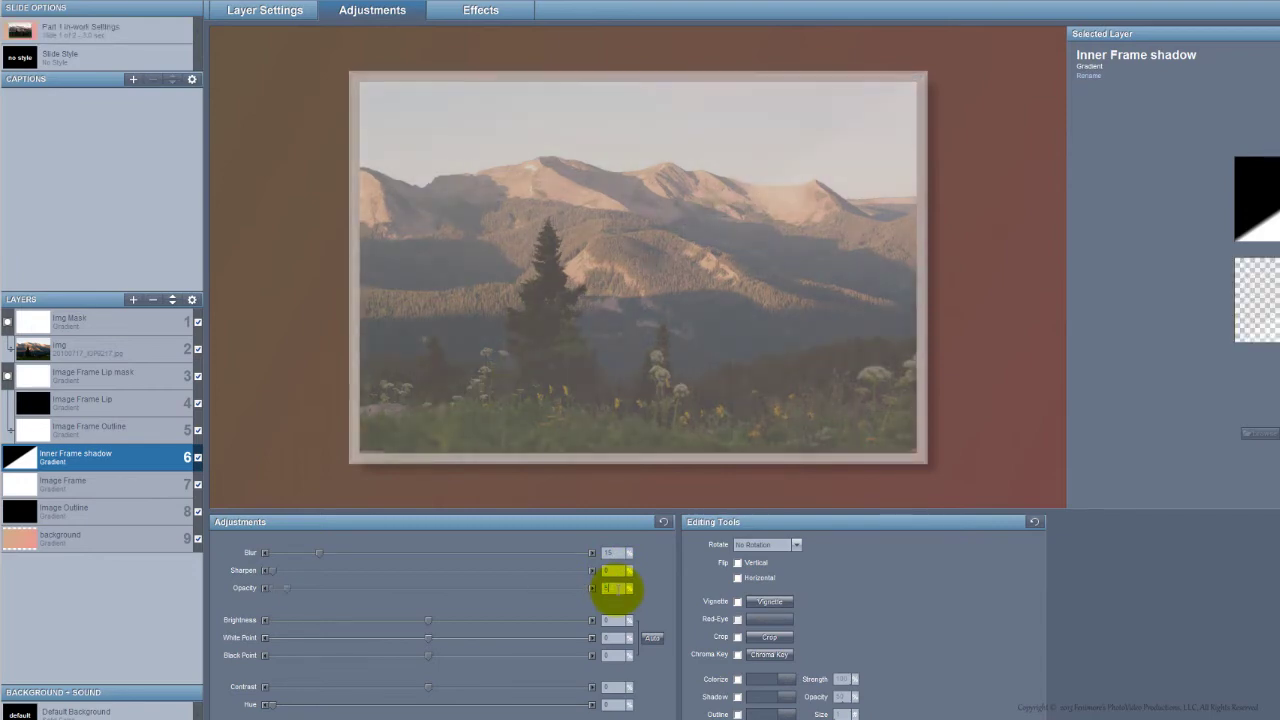
type("50")
left_click(443, 12)
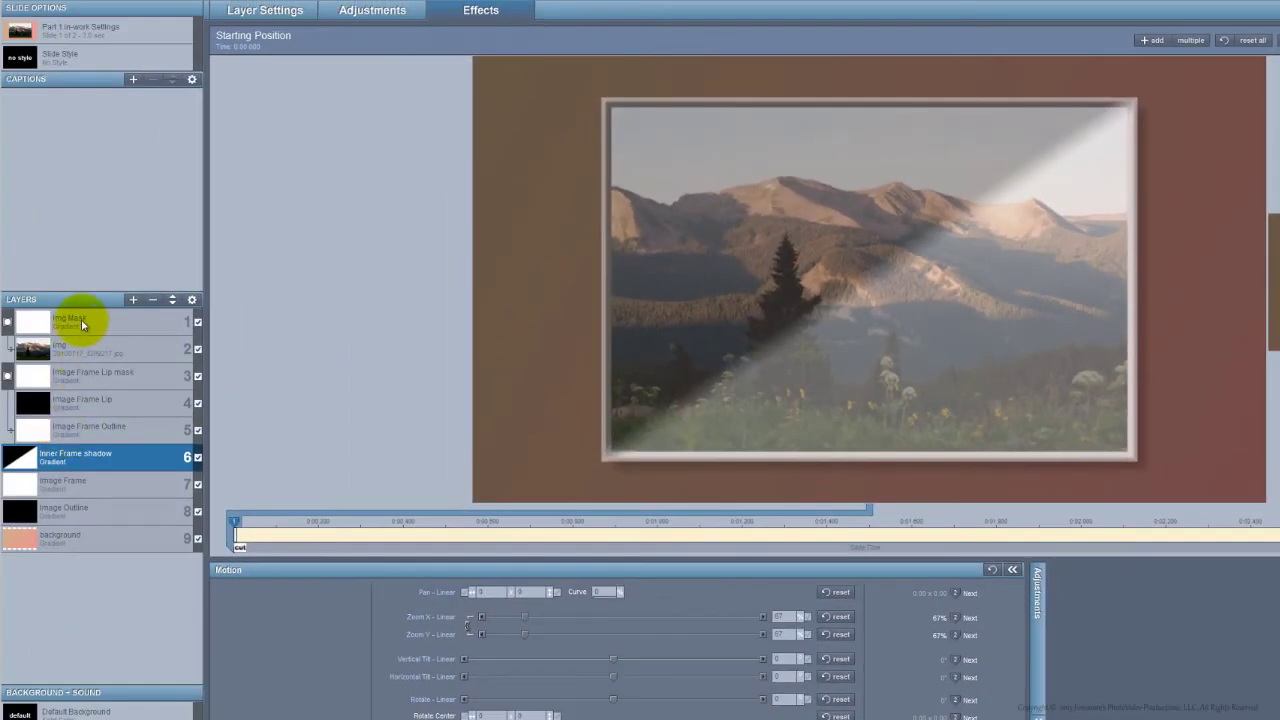
- Duplicate the Img Mask layer, name the copy Img outline and place it directly below the img layer
right_click(82, 322)
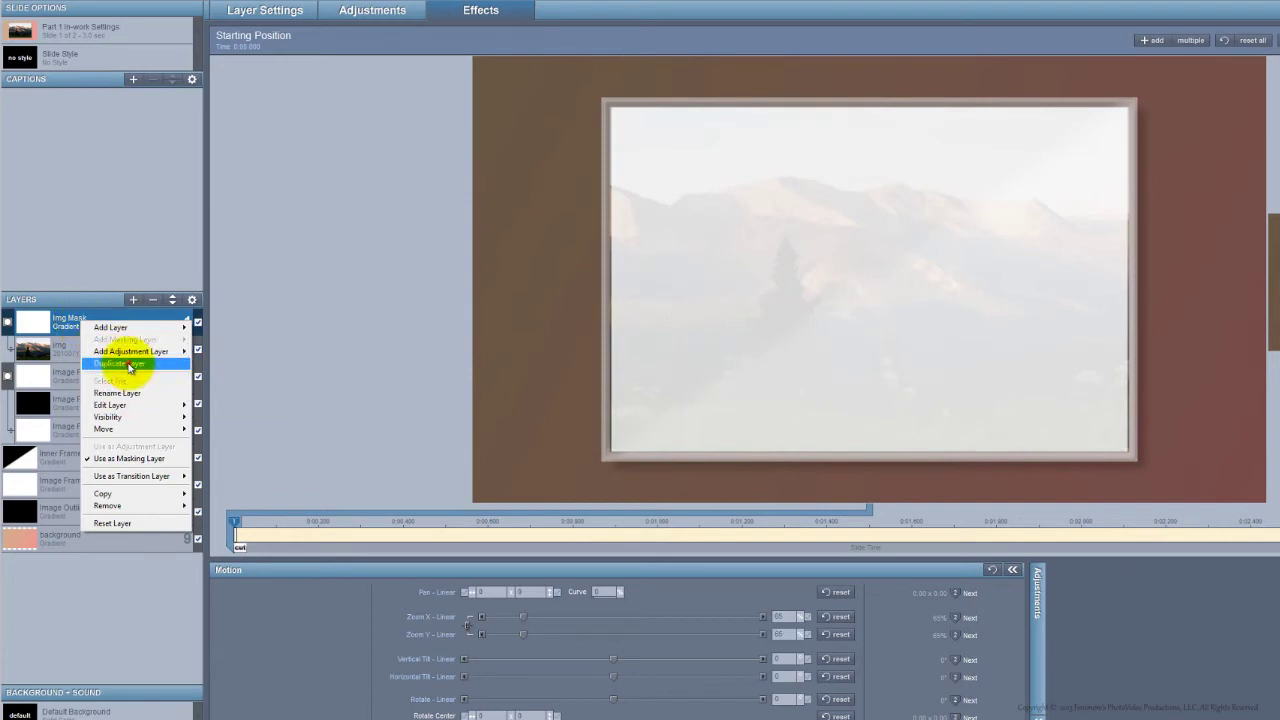
left_click(128, 363)
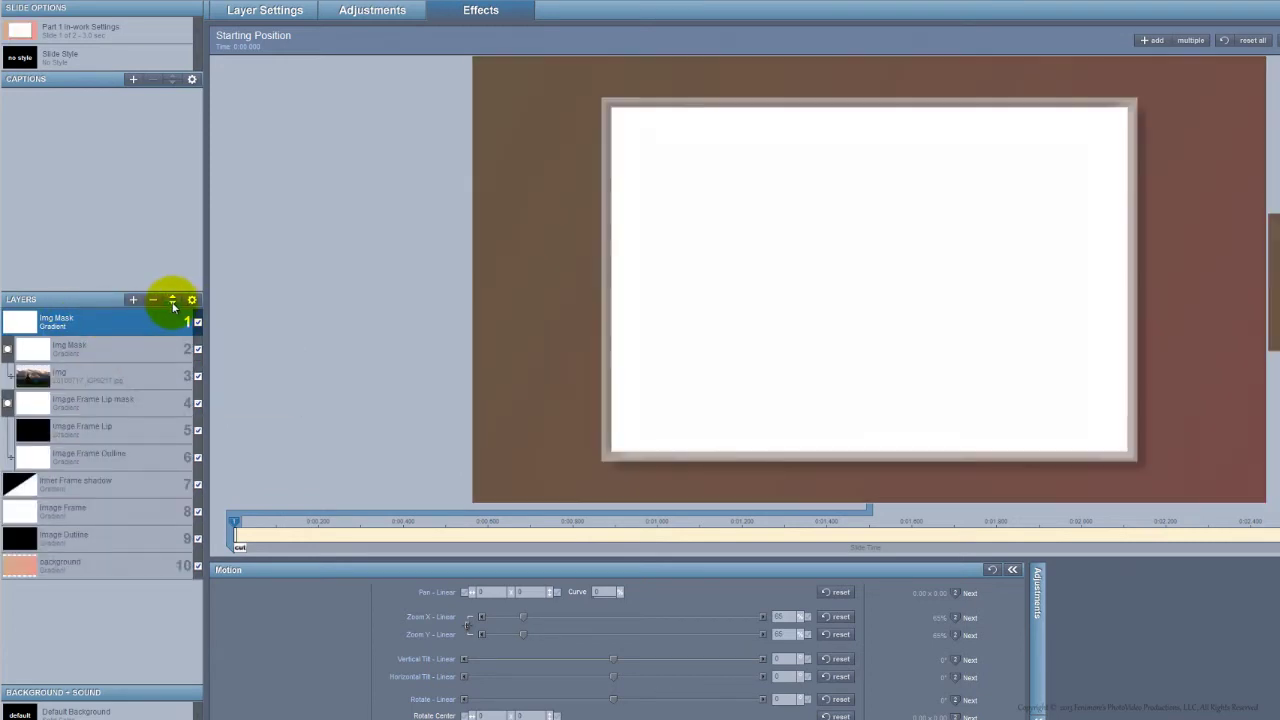
left_click(172, 303)
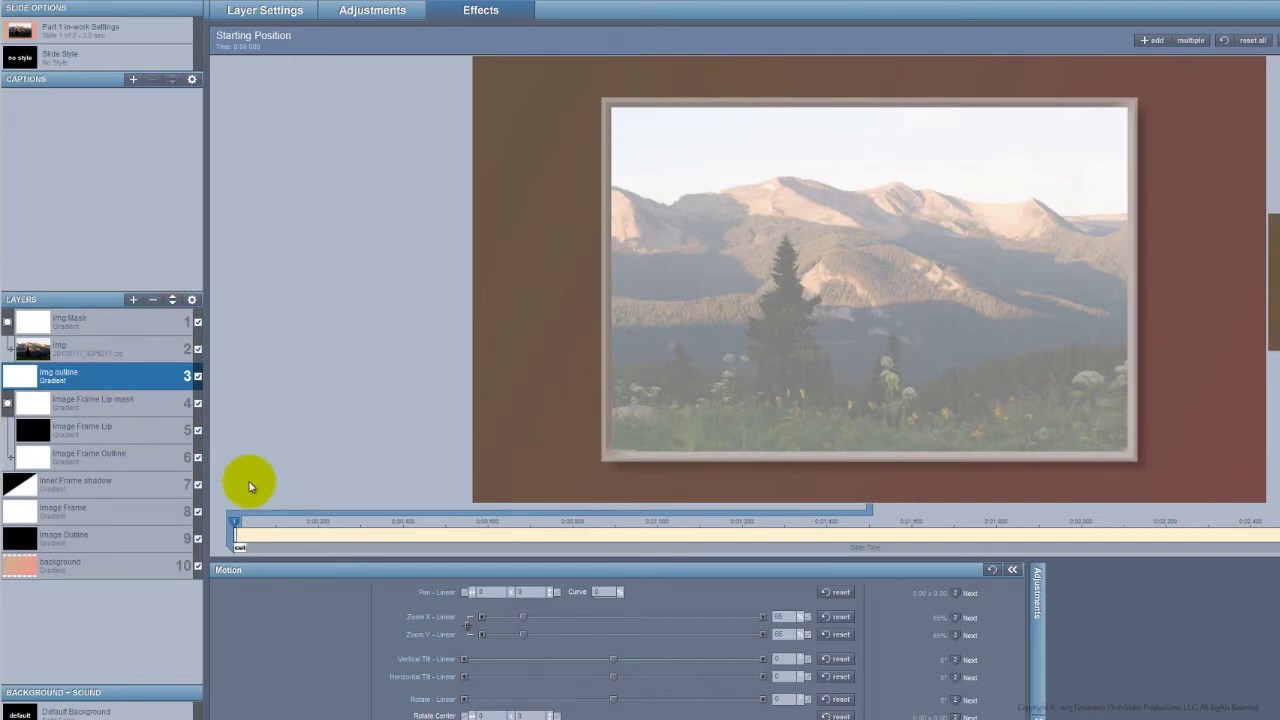
- Turn the Img outline layer's gradient solid black, starting from the black-and-white simple preset
right_click(130, 377)
mouse_move(205, 464)
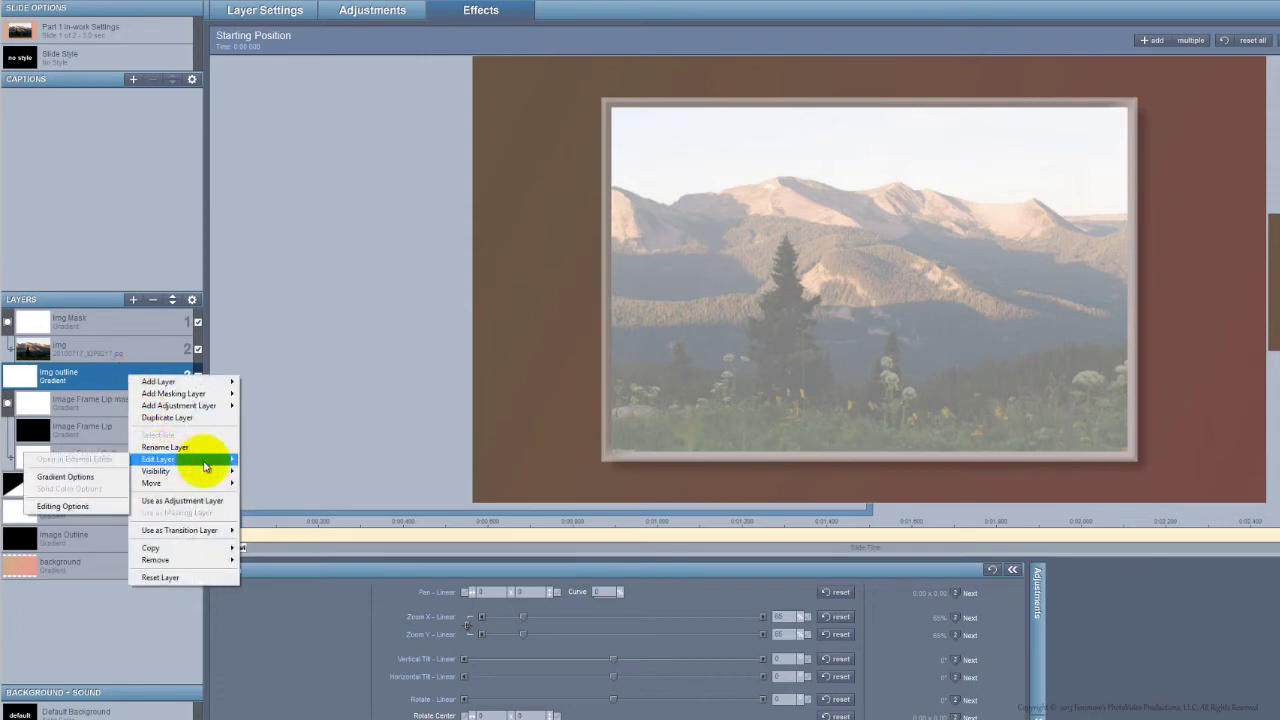
left_click(90, 477)
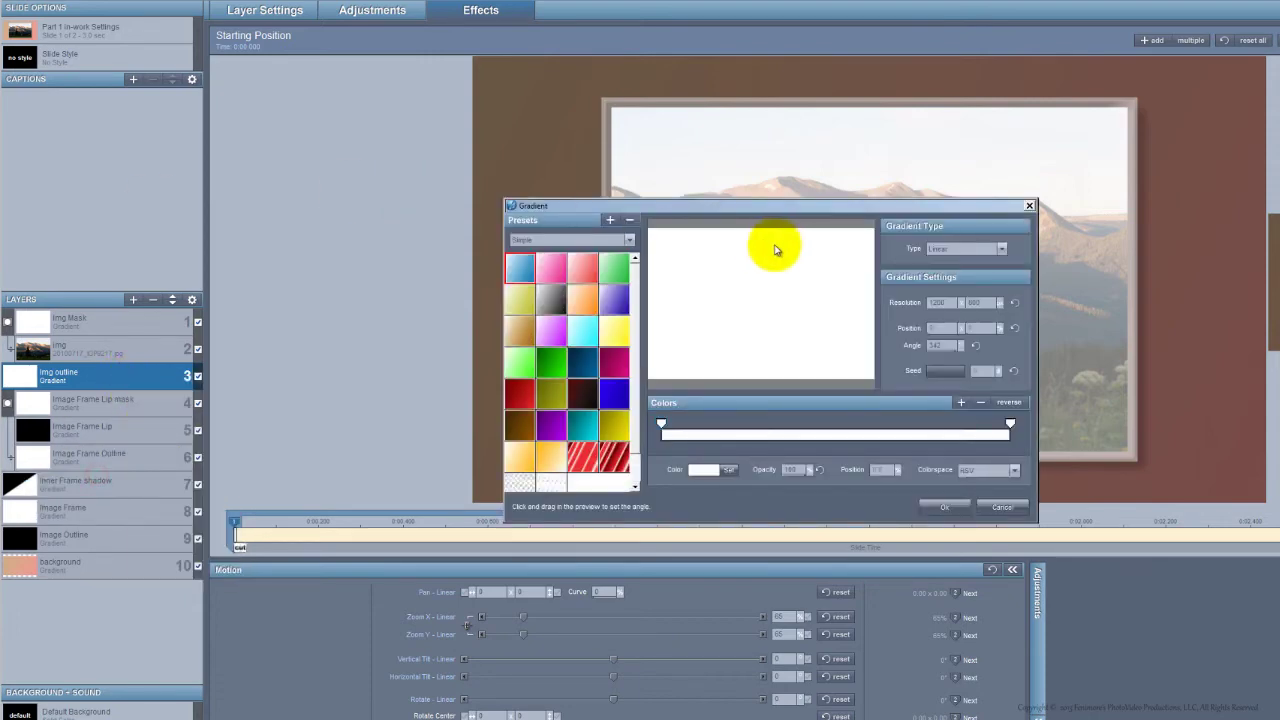
left_click(551, 302)
left_click_drag(1018, 426, 665, 430)
left_click(929, 508)
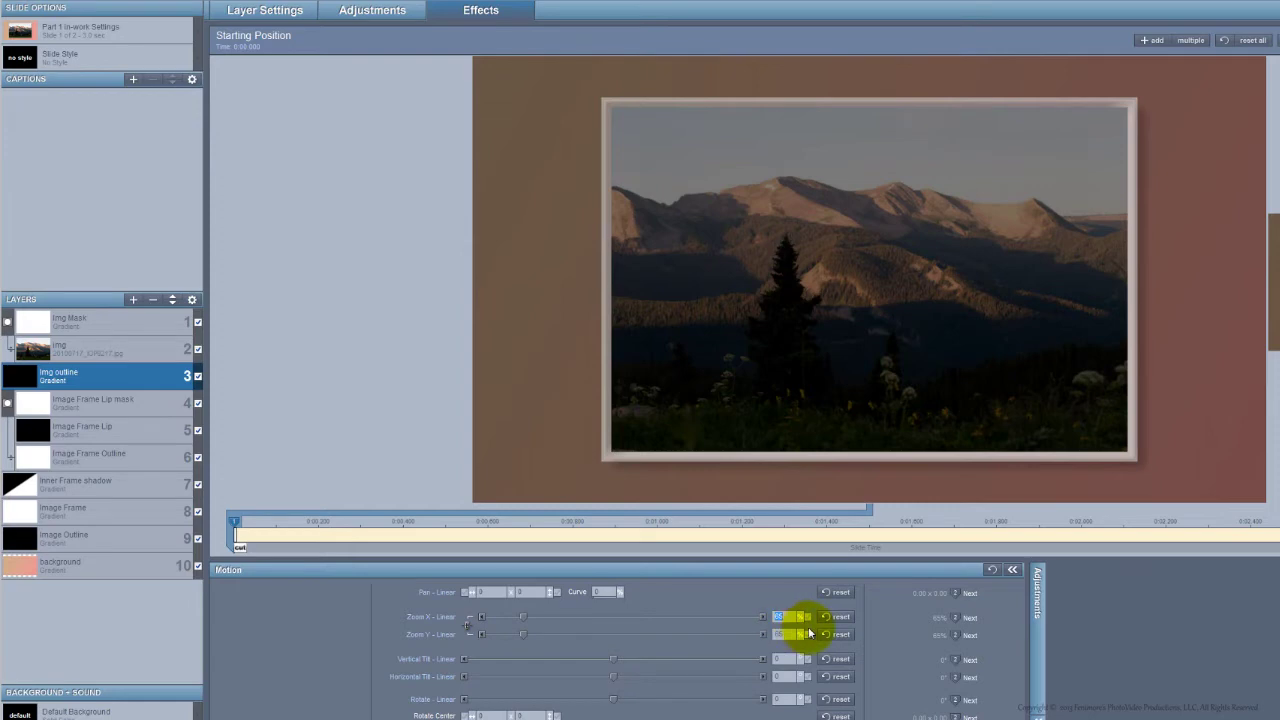
- Set the Img outline layer's X zoom to 65.1% and copy the settings to the next keyframe
key("Return")
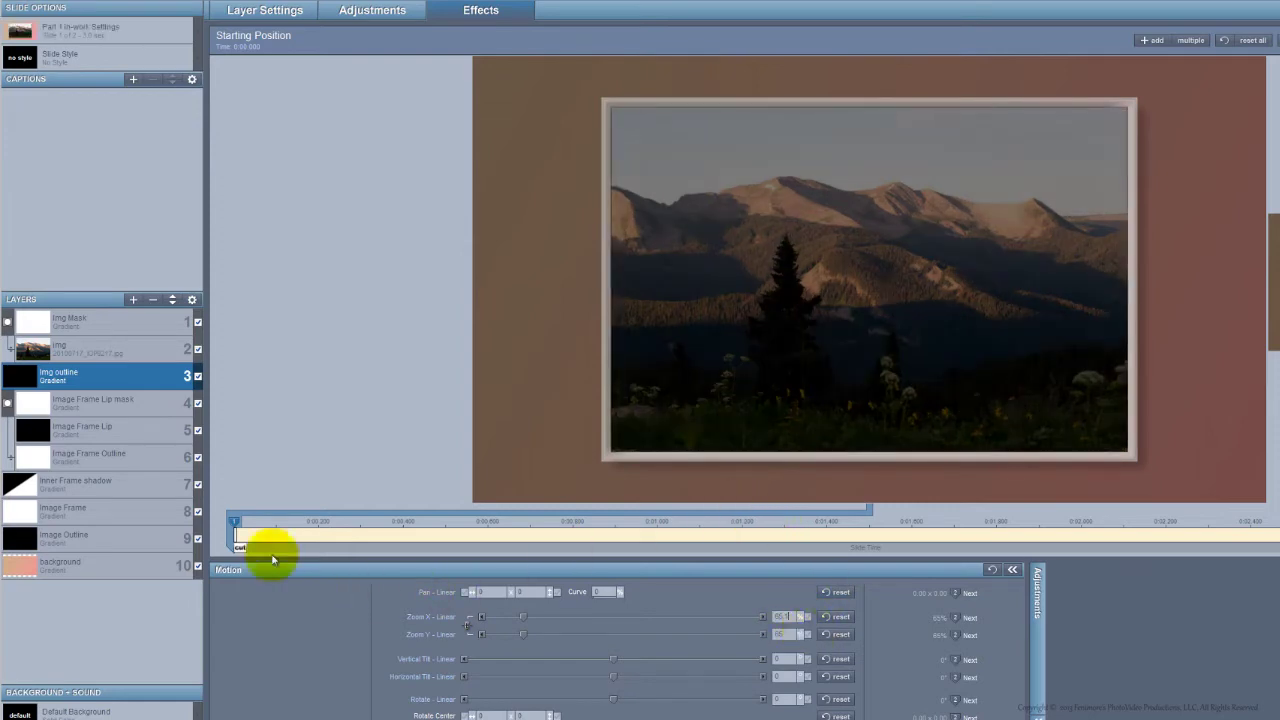
right_click(234, 521)
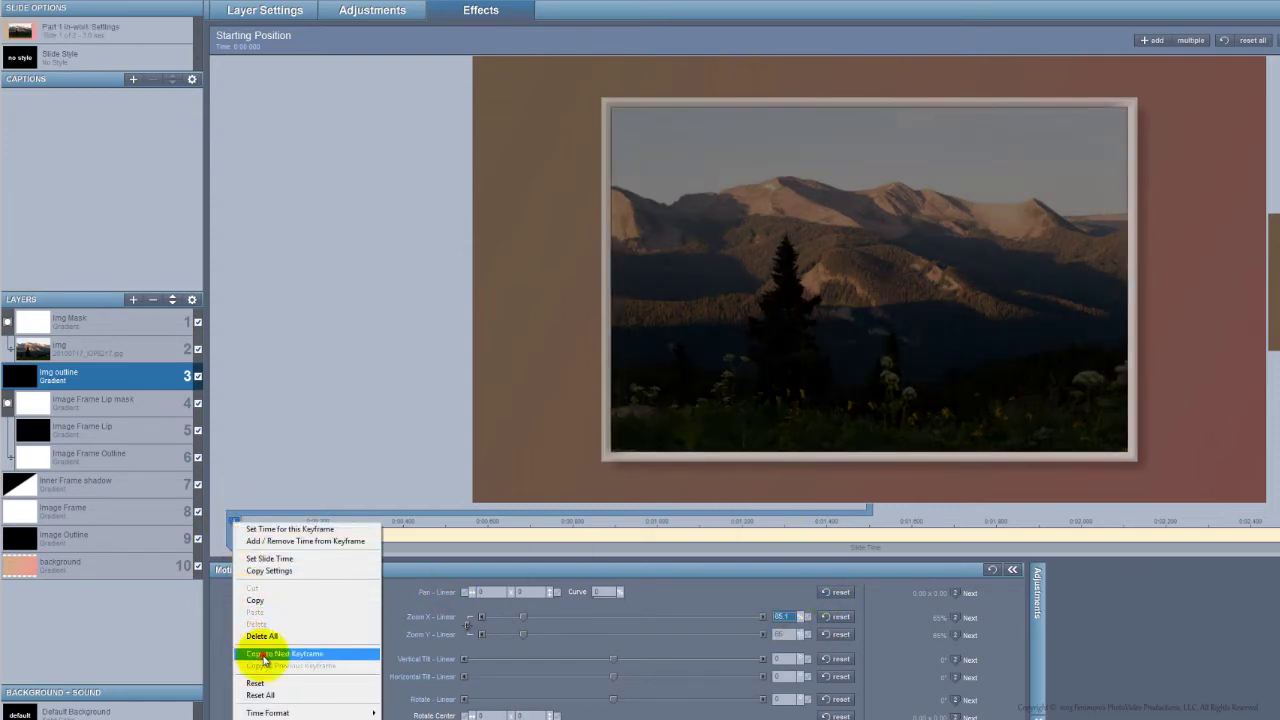
left_click(268, 660)
left_click_drag(306, 529, 406, 566)
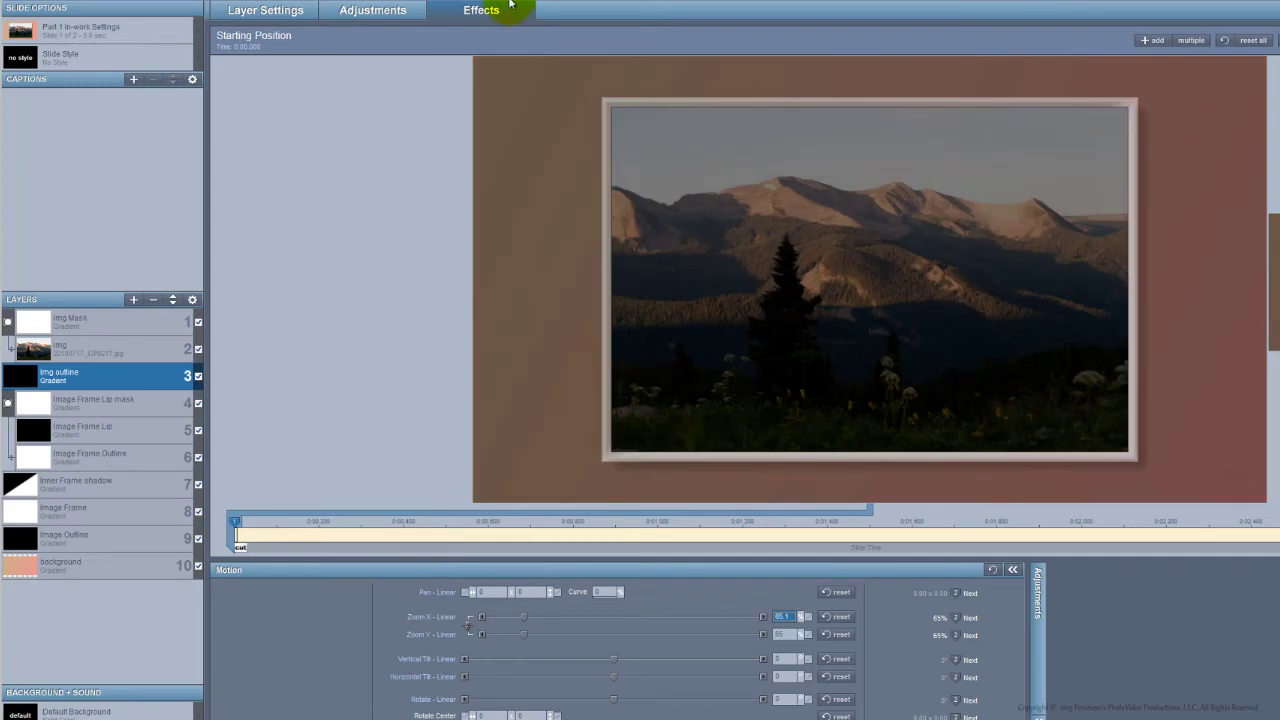
- Try an opacity of 70% on the Img outline layer
left_click(398, 11)
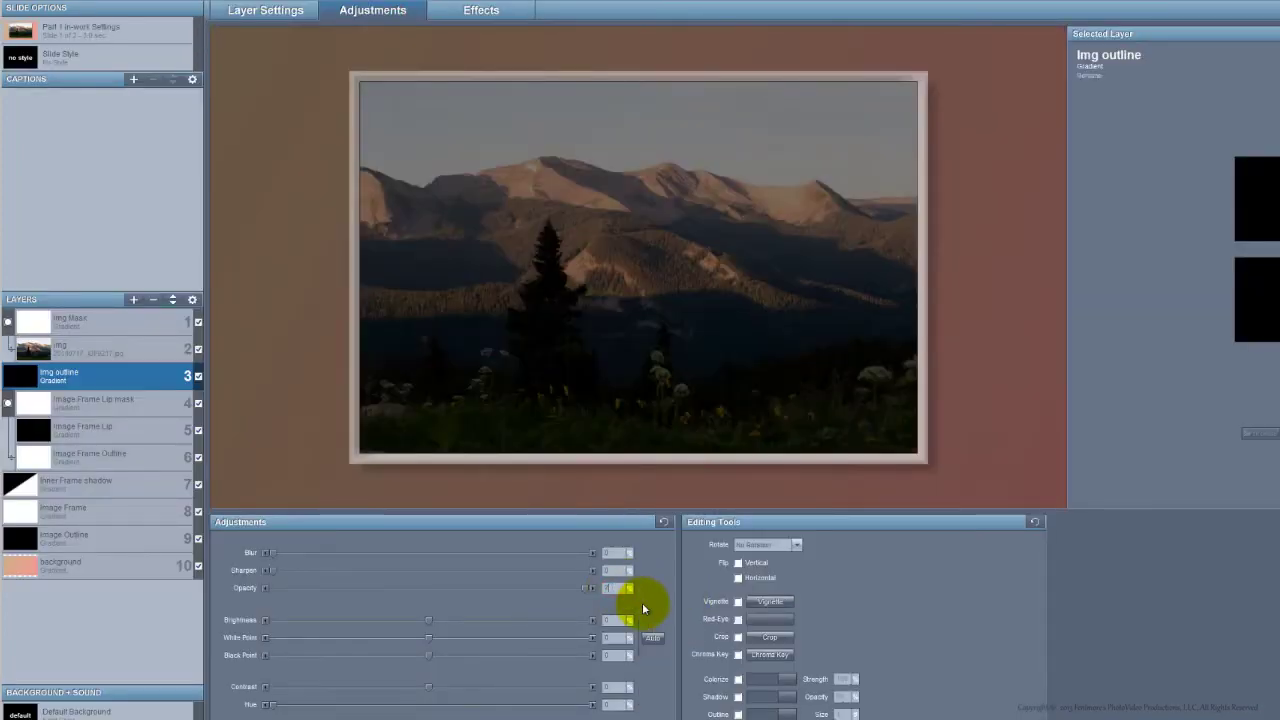
type("70")
left_click(488, 12)
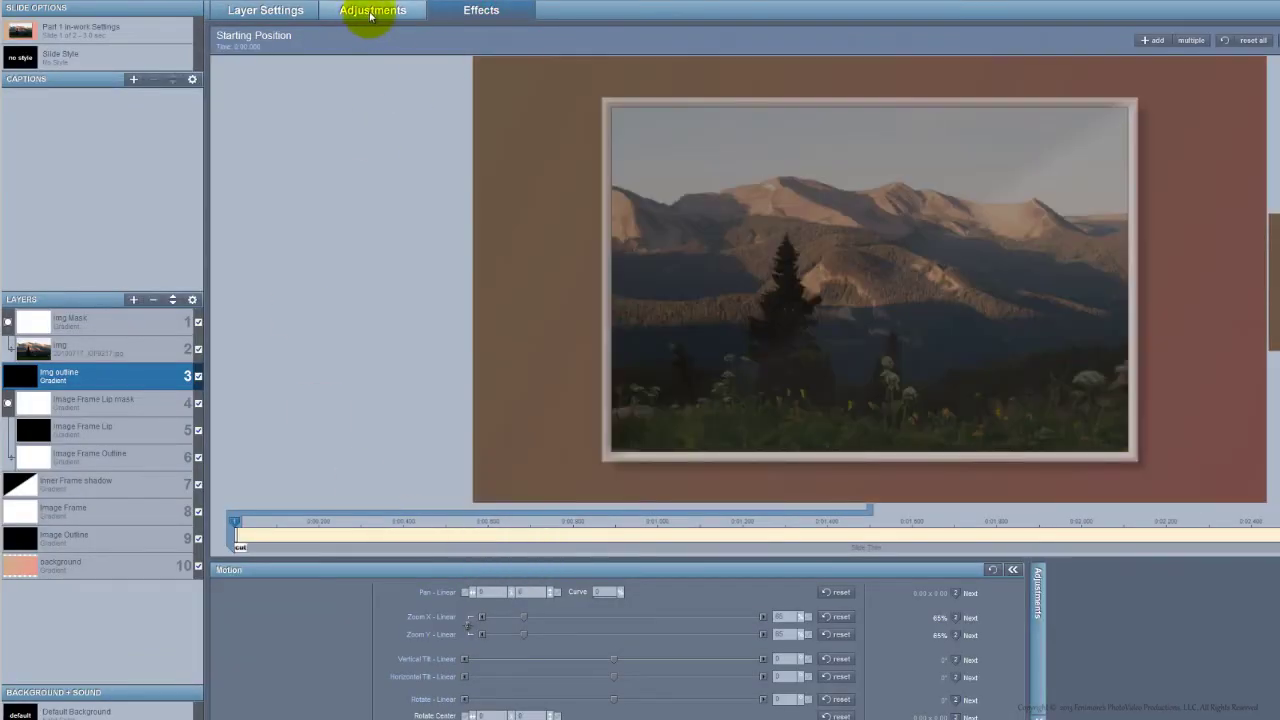
- Set the Img outline layer's opacity to 50% and return to its motion effects
left_click(370, 10)
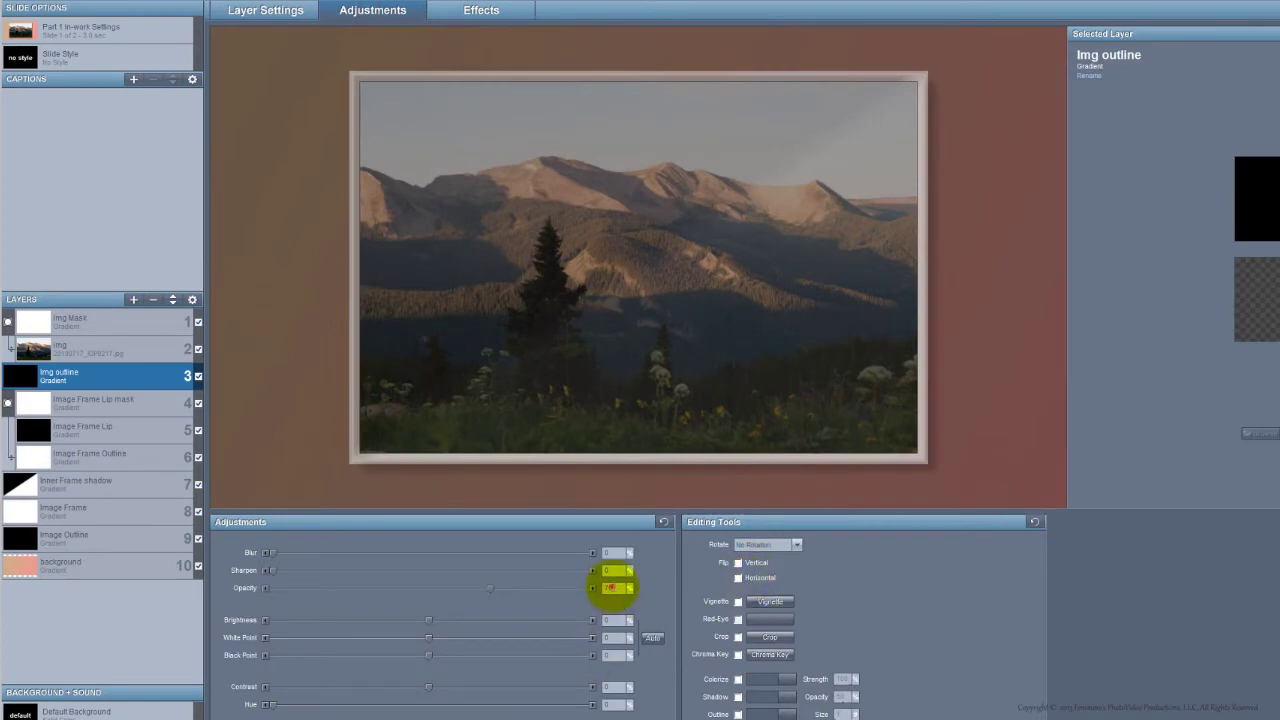
left_click(610, 588)
type("50")
key("Return")
left_click(368, 7)
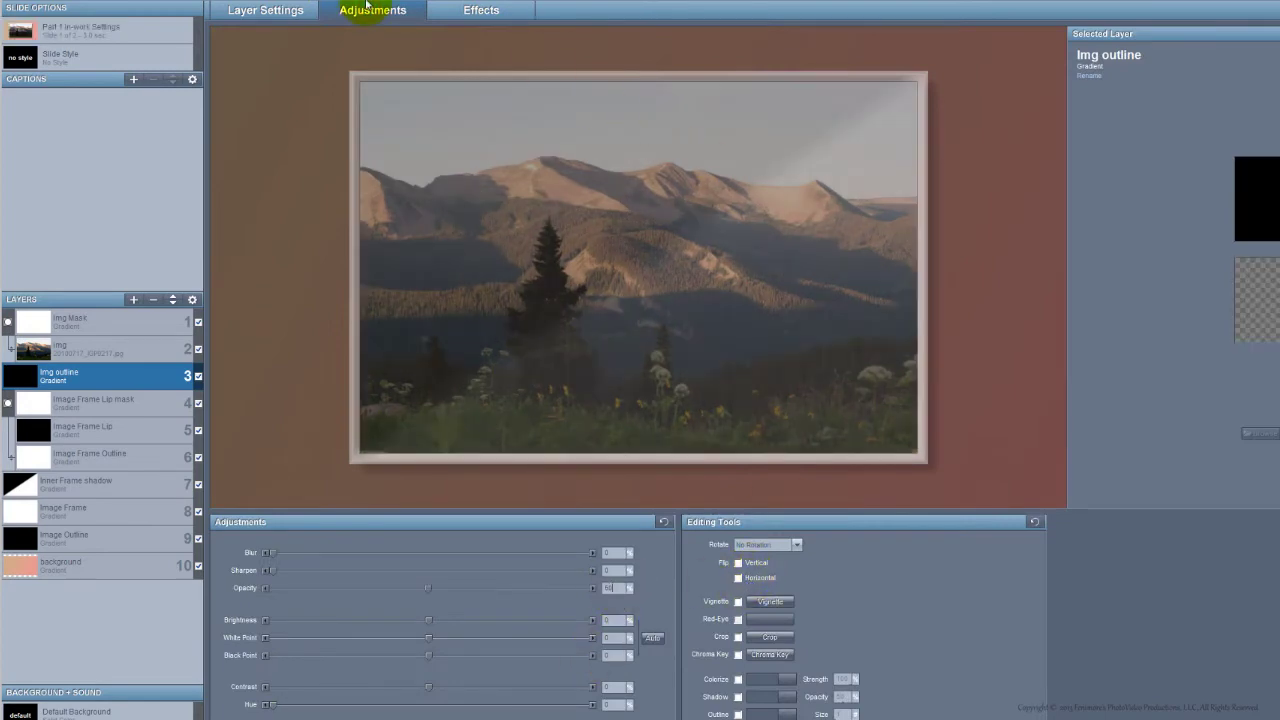
left_click(484, 10)
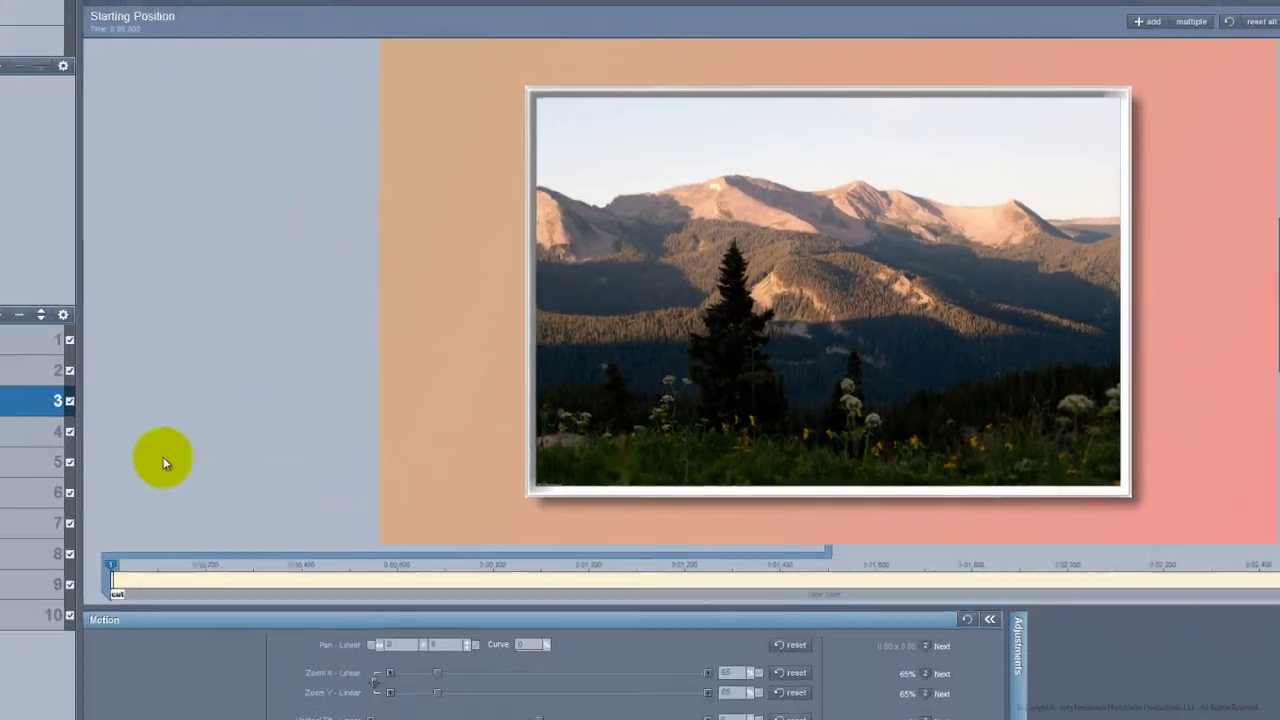
- Duplicate the Img outline layer, name the copy Img shadow and place it directly below Img outline
left_click(90, 375)
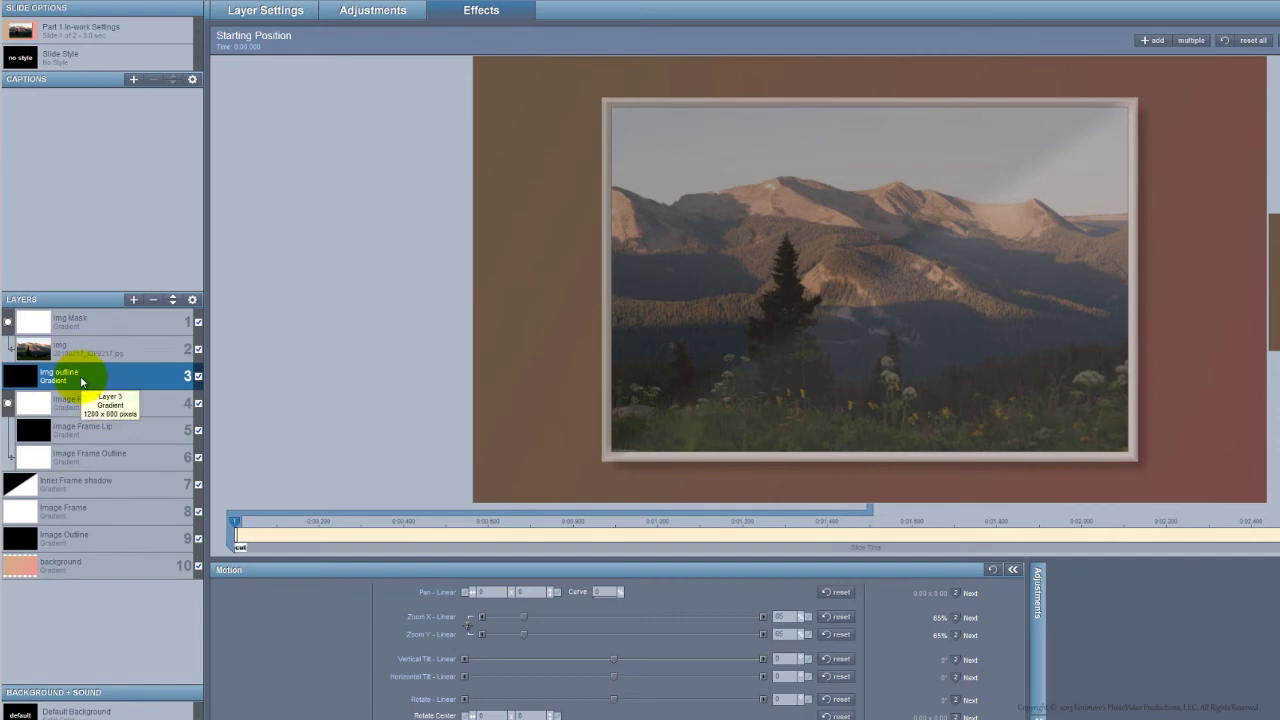
right_click(82, 381)
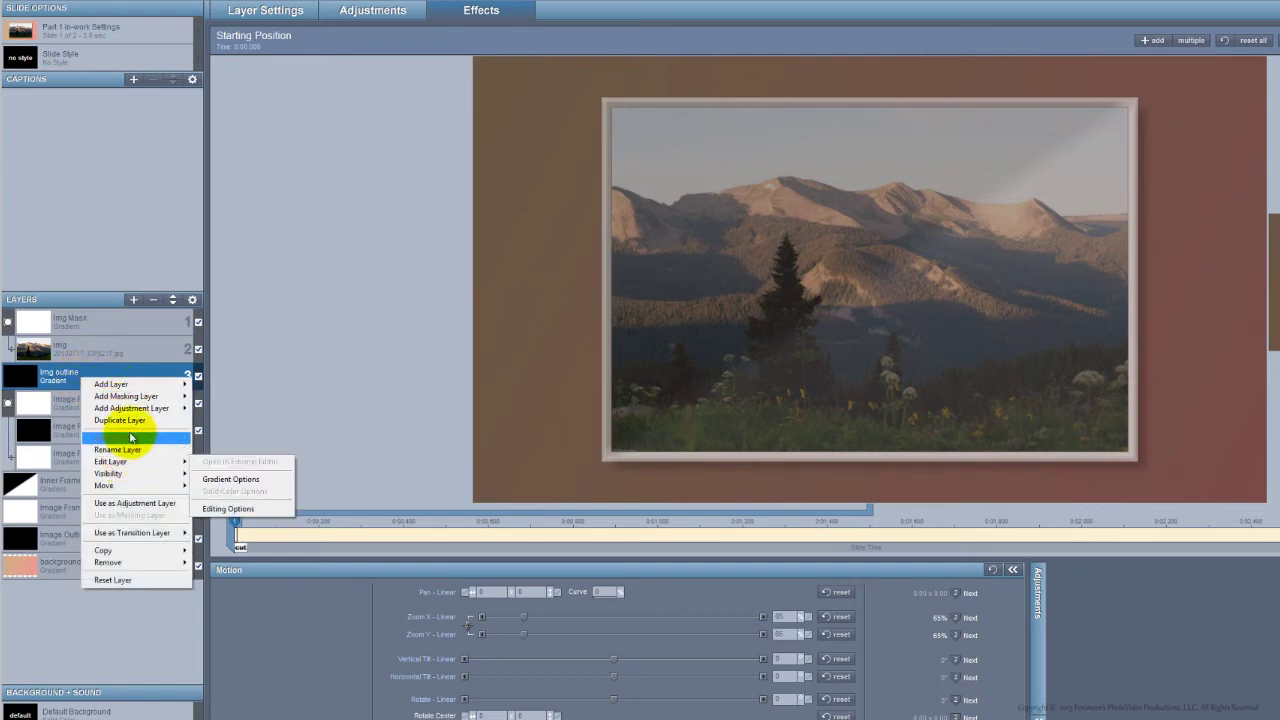
left_click(131, 428)
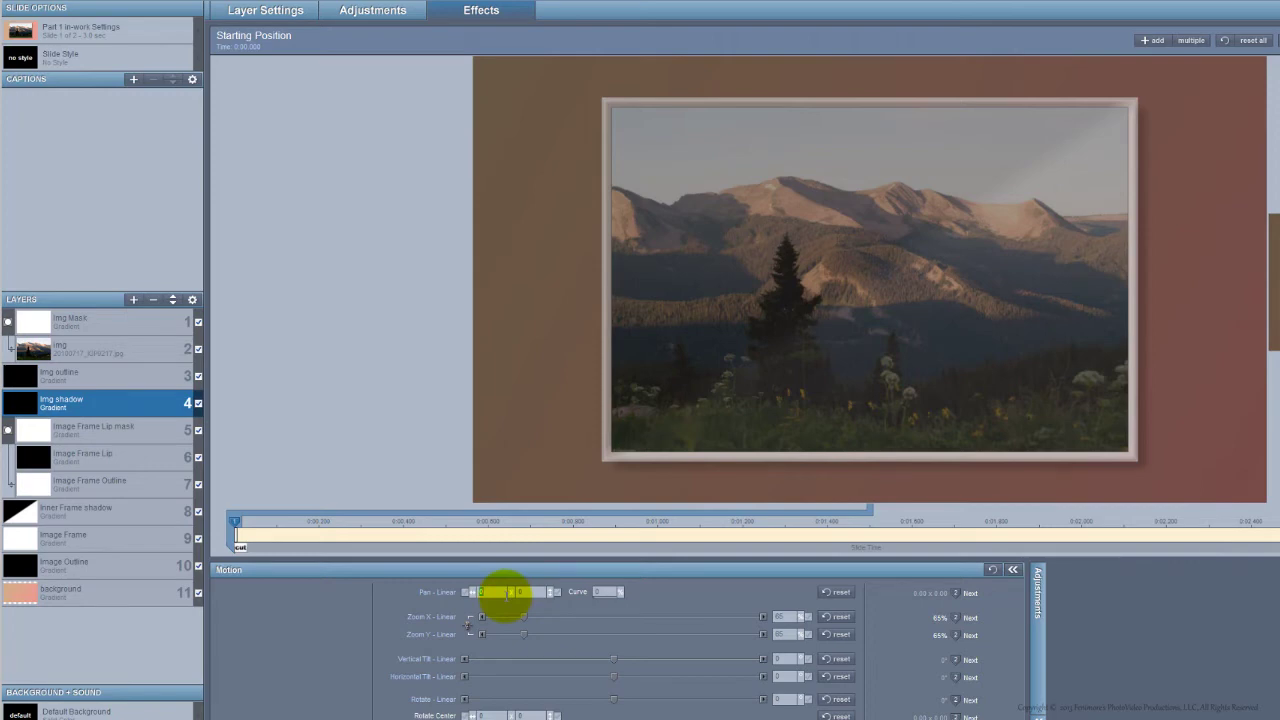
- Offset the Img shadow layer with a pan of 0.25 horizontally and 0.5 vertically
type("25")
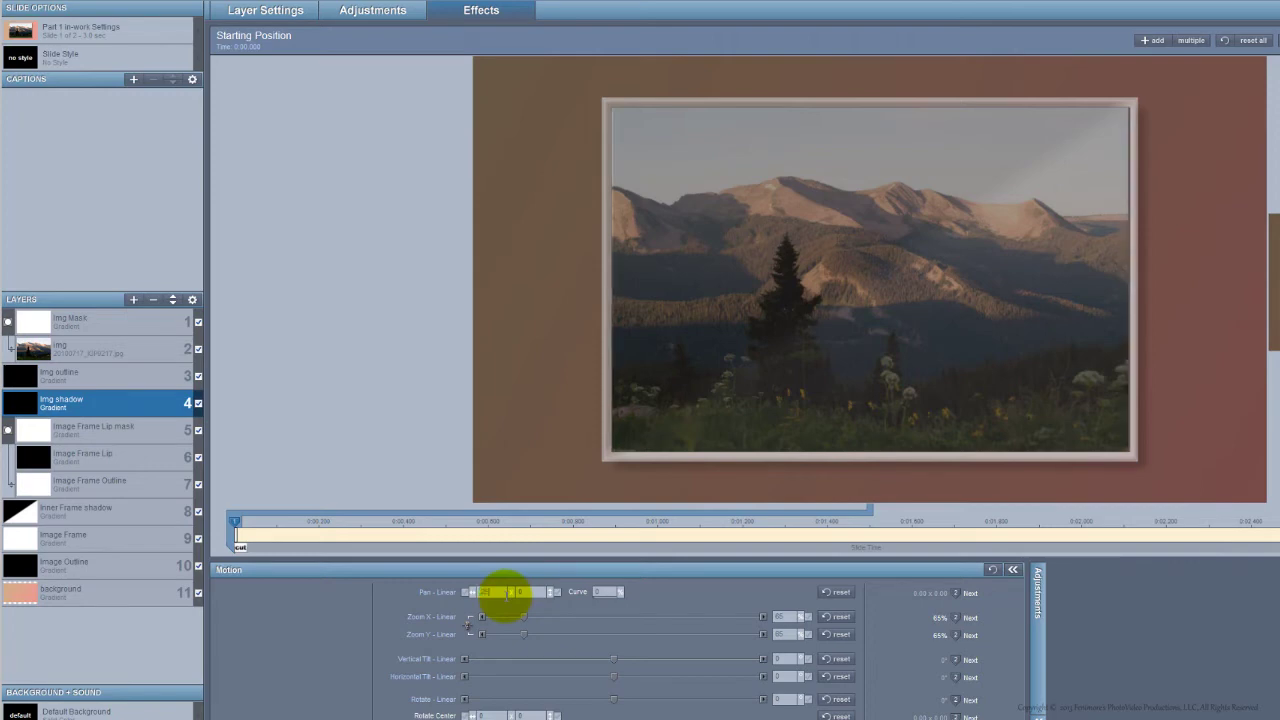
left_click(522, 593)
left_click(534, 591)
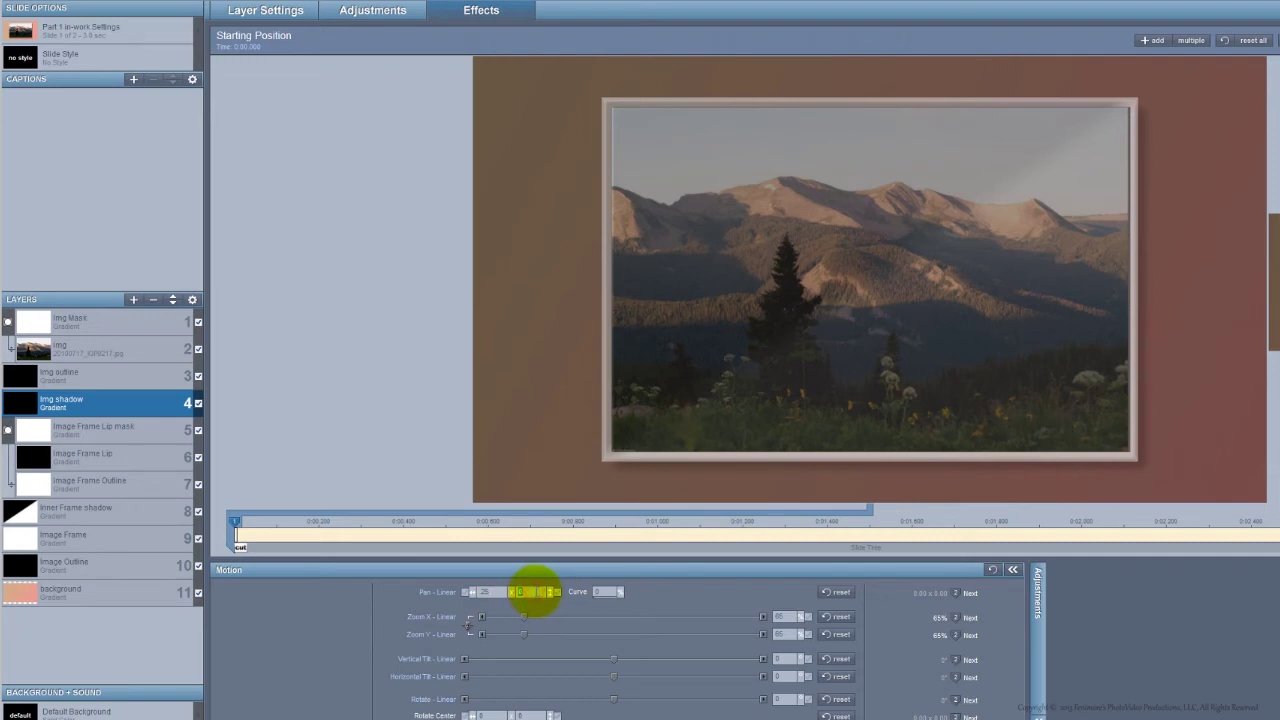
type("5")
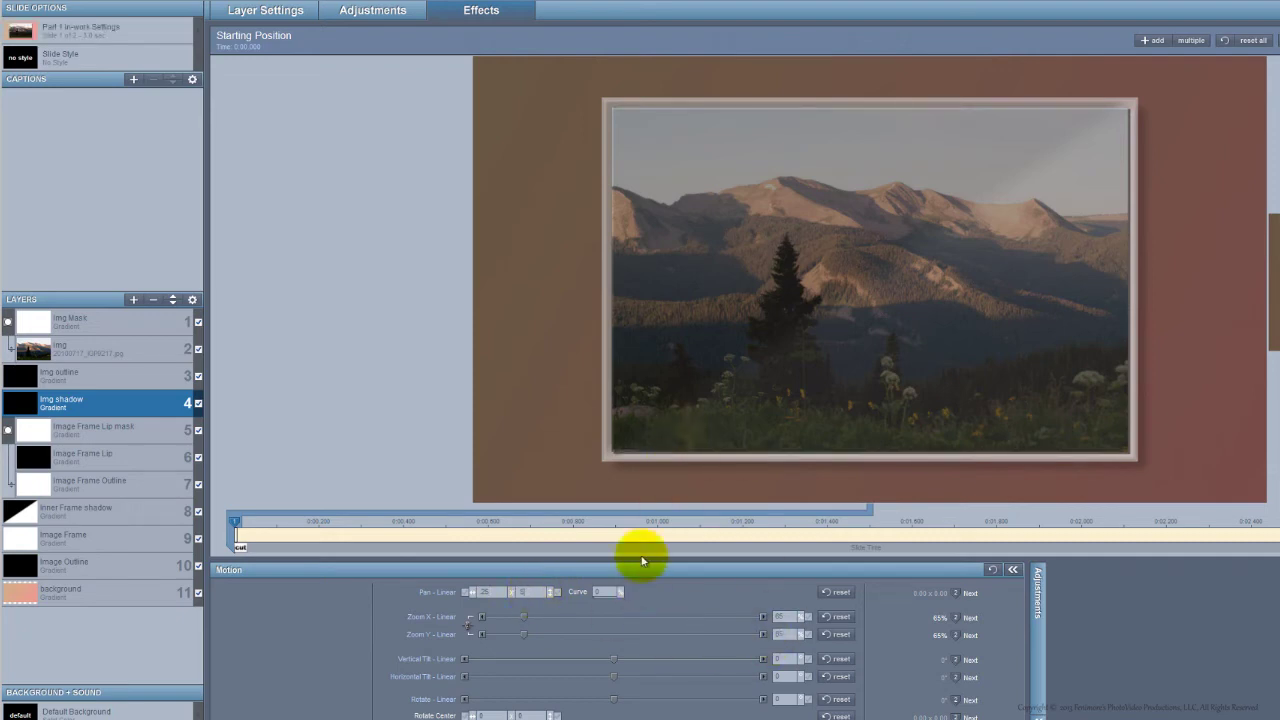
- Give the Img shadow layer a blur of 20% and an opacity of 70%
left_click(378, 11)
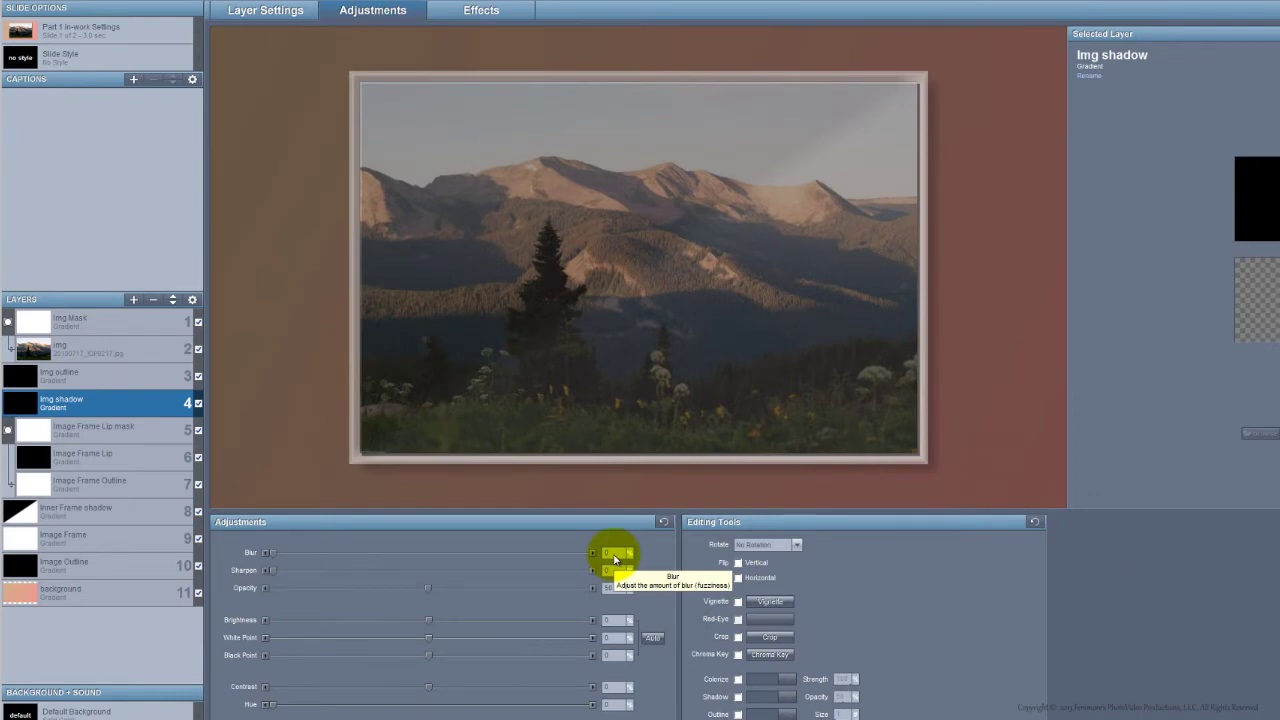
left_click(614, 552)
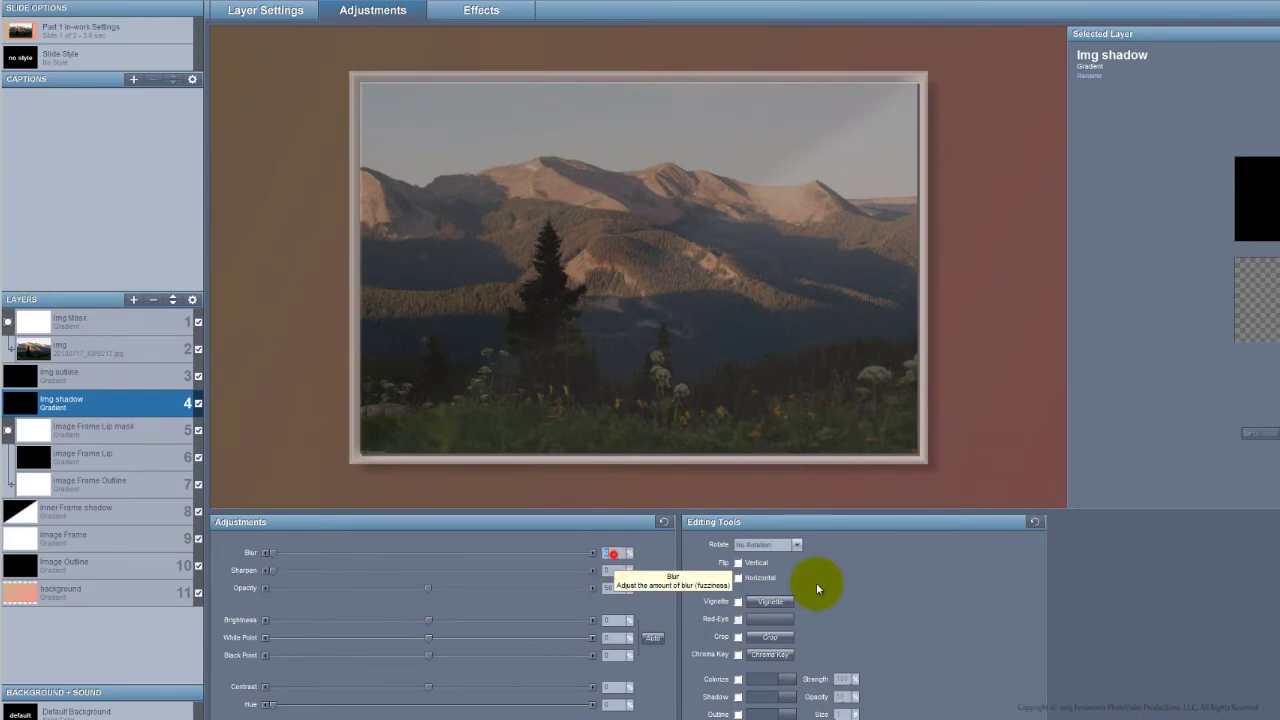
type("20")
key("Return")
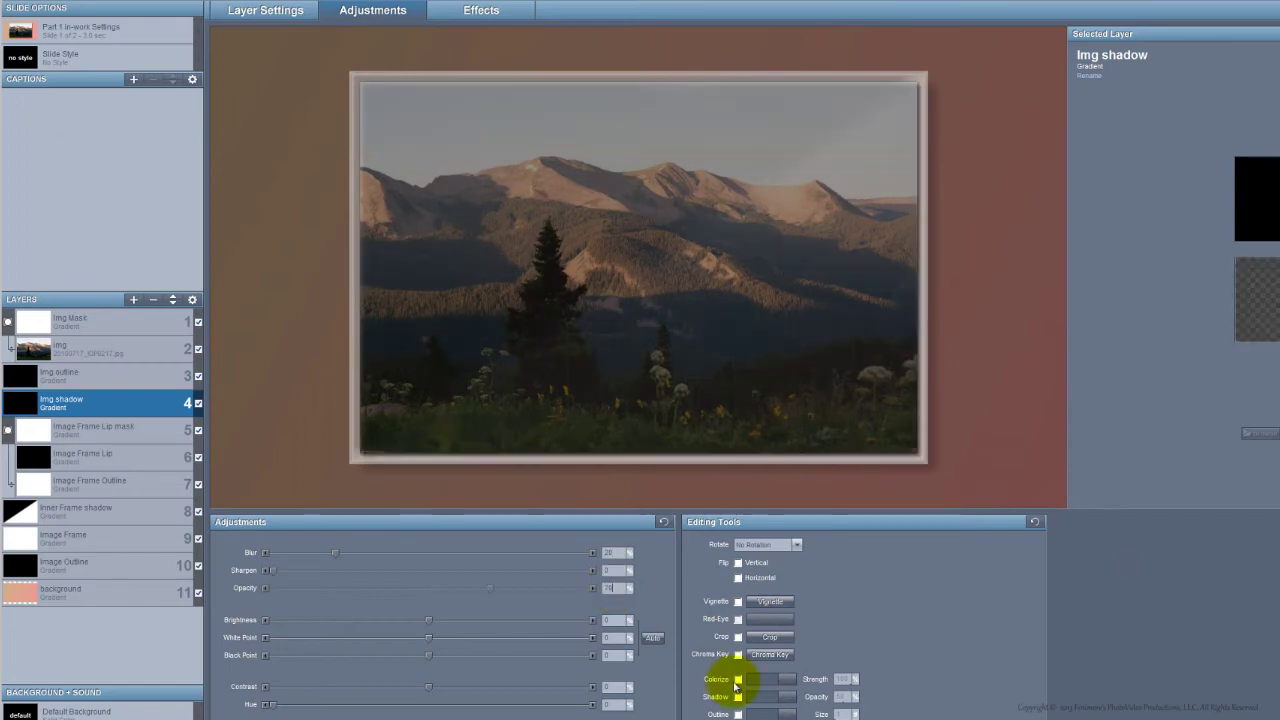
type("70")
key("Return")
left_click(491, 8)
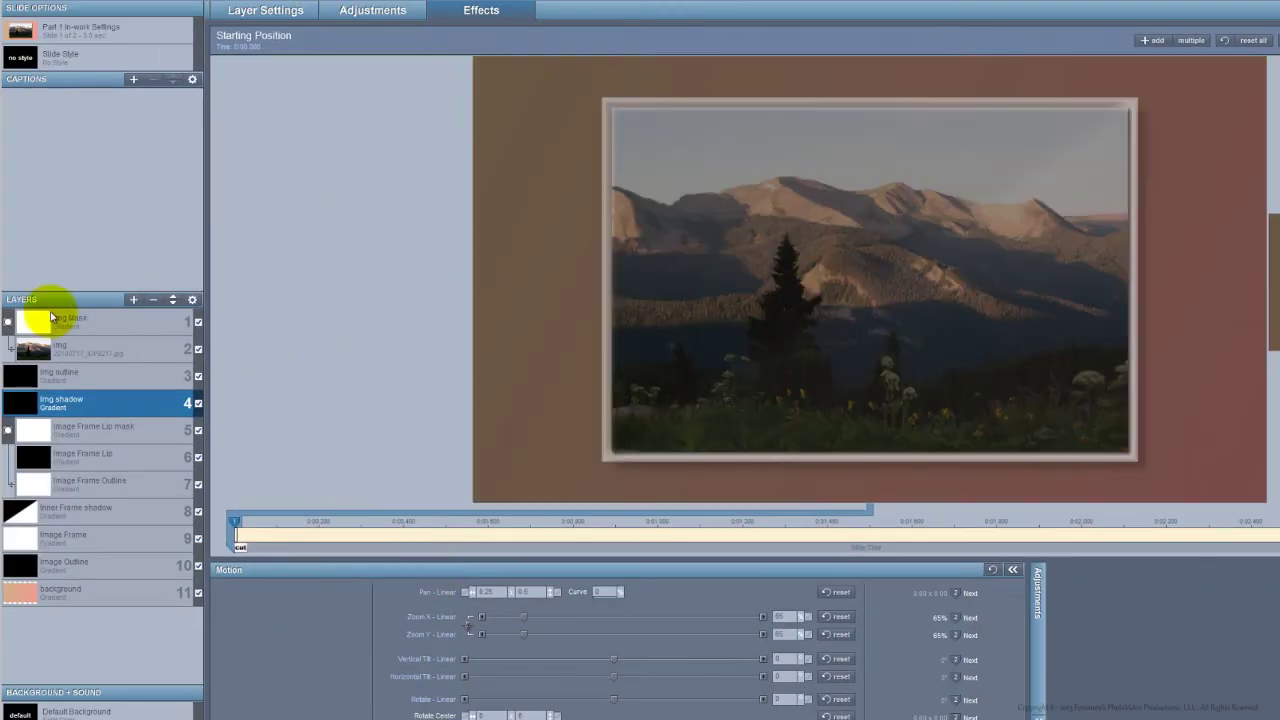
- Duplicate the Img Mask layer twice, naming the copies img inner shadow mask and img inner shadow
left_click(76, 320)
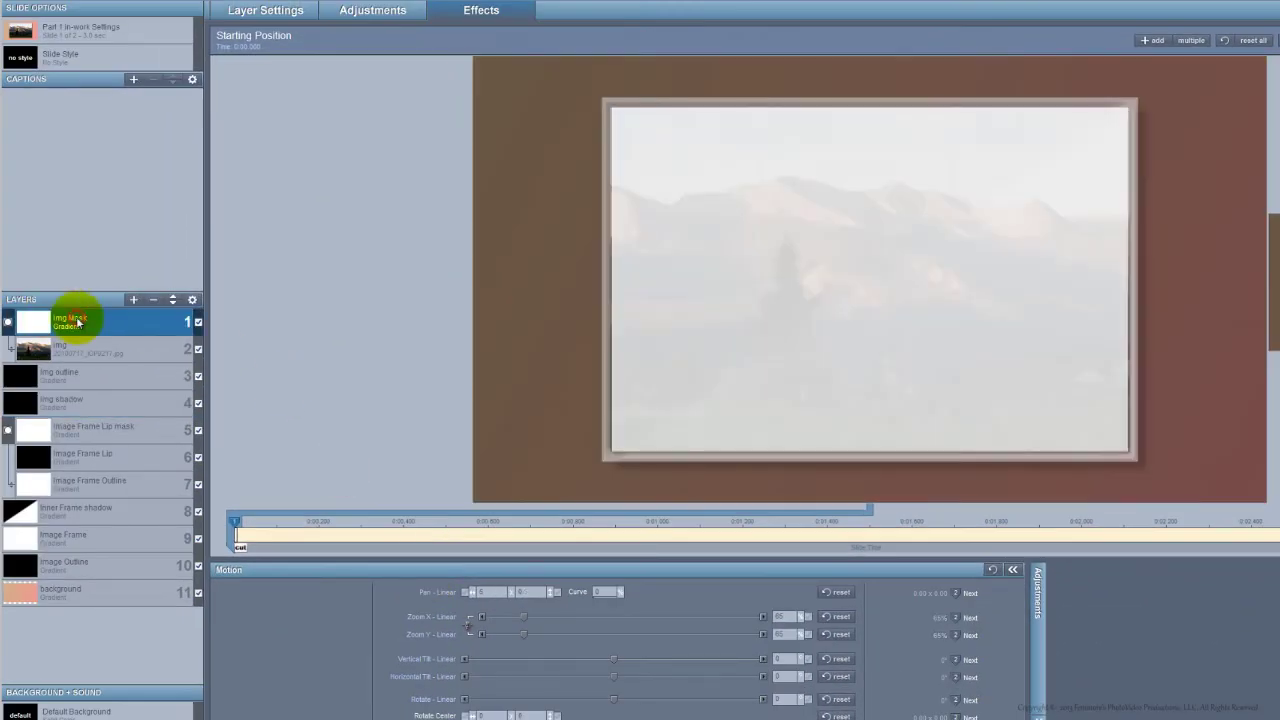
right_click(77, 321)
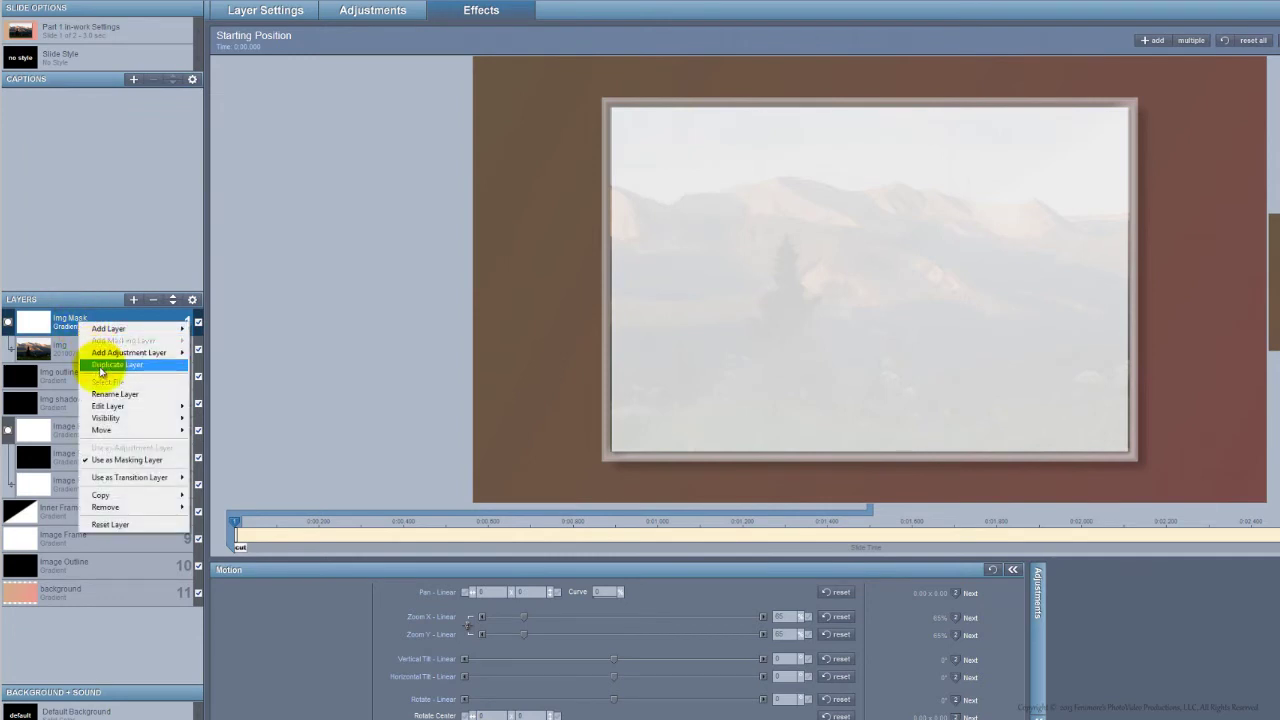
left_click(101, 366)
left_click(64, 345)
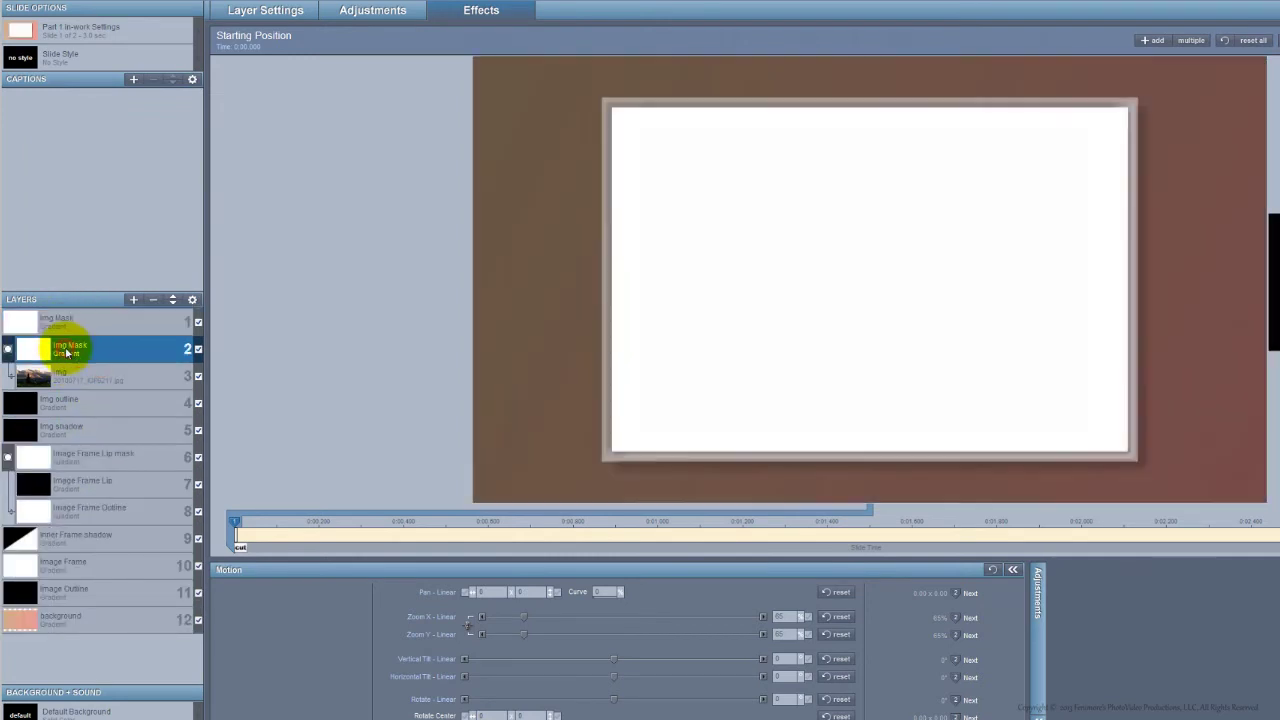
right_click(67, 354)
left_click(101, 391)
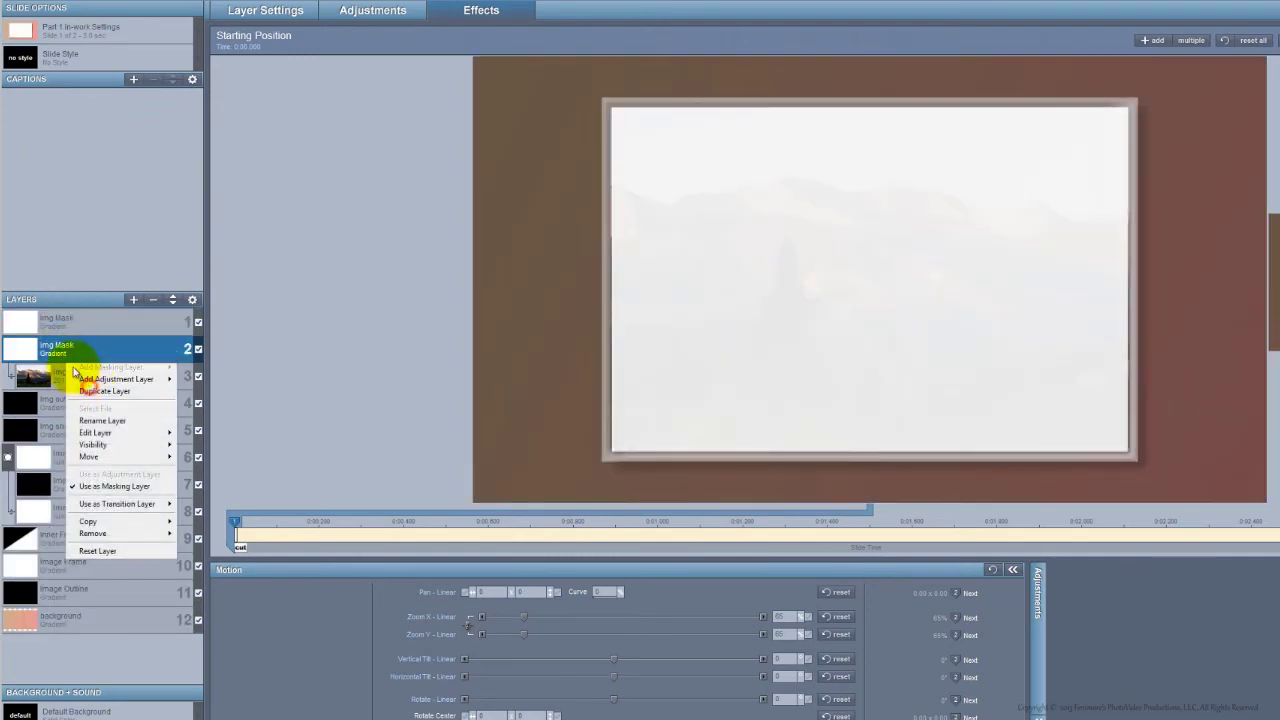
- Use the img inner shadow mask layer as a masking layer and set its blur to 30%
right_click(101, 322)
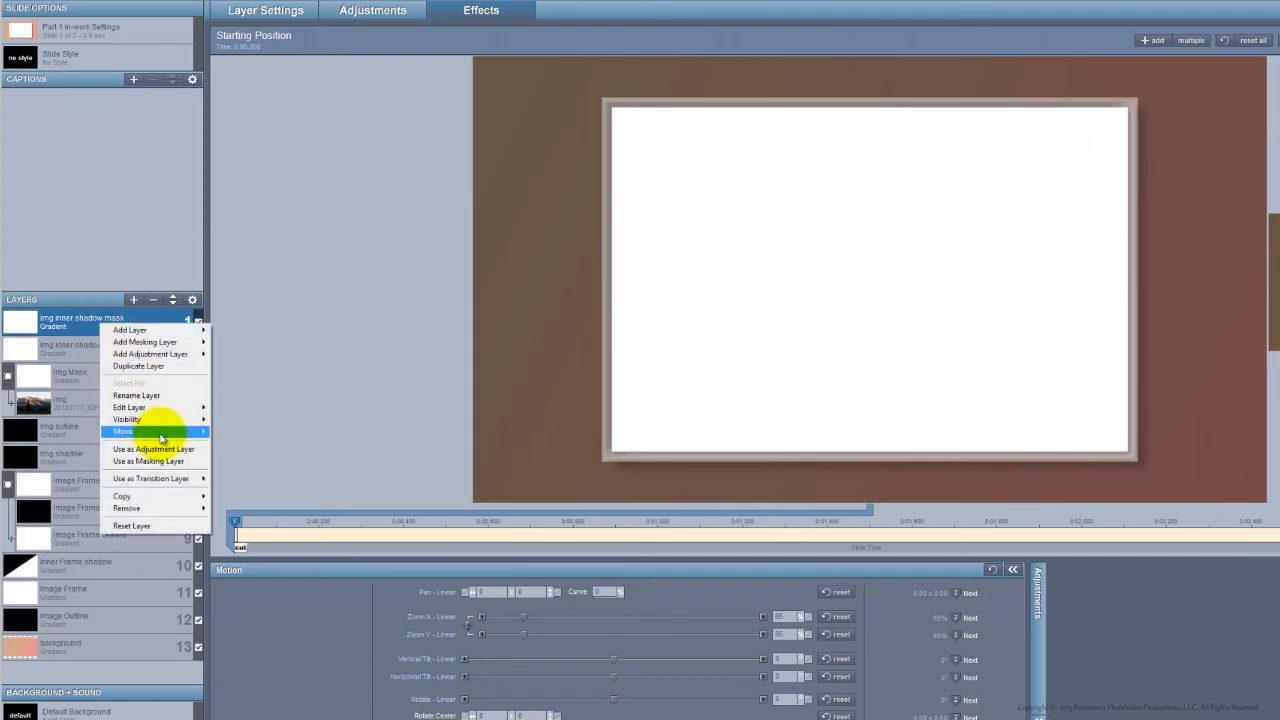
left_click(150, 461)
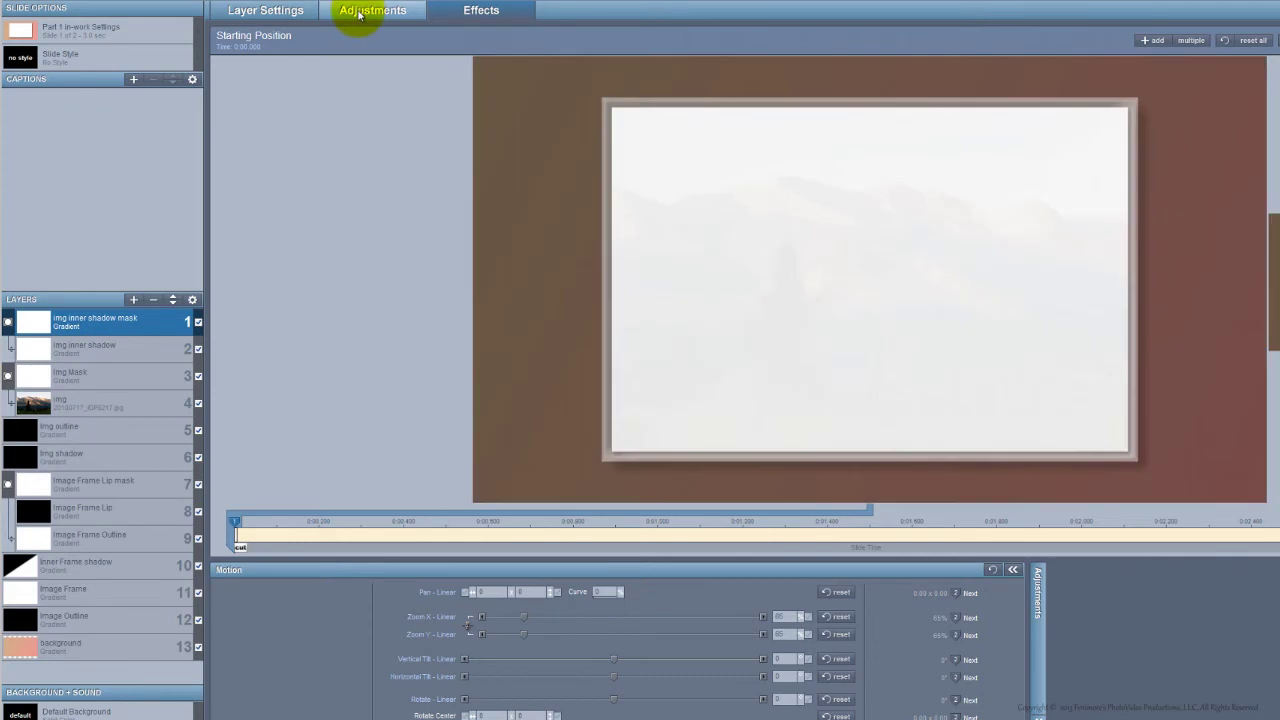
left_click(358, 10)
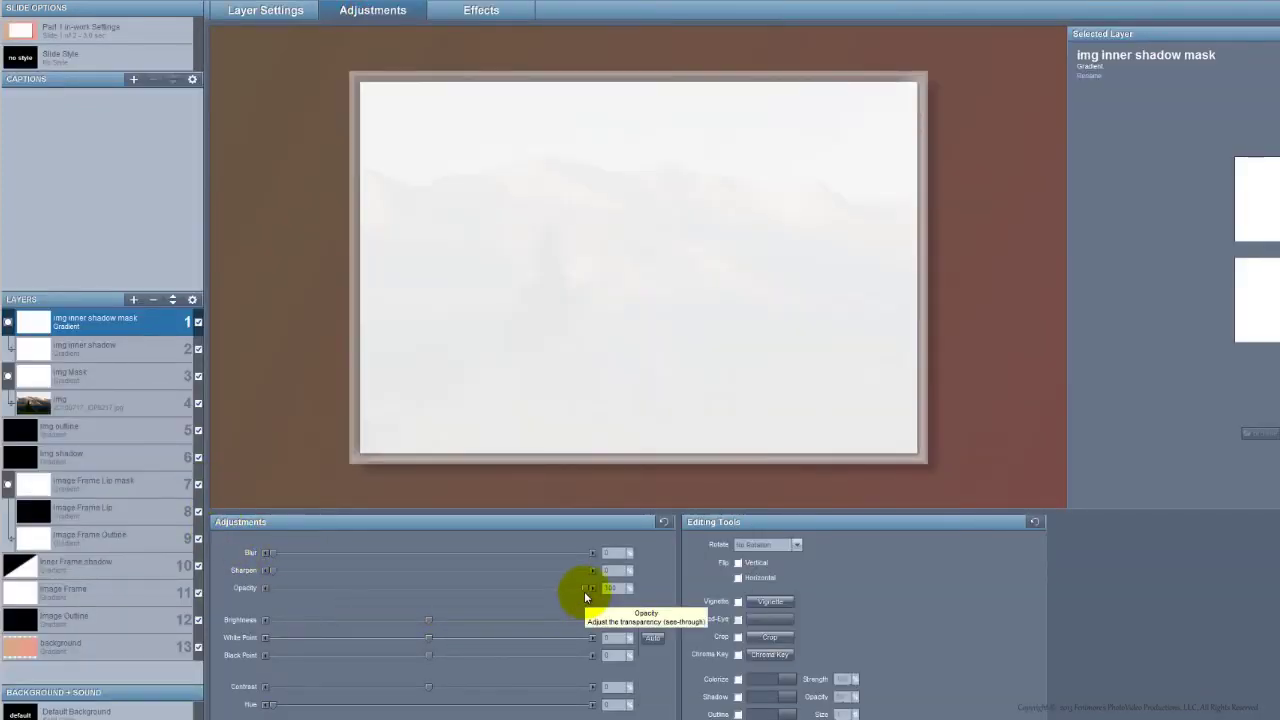
left_click(612, 554)
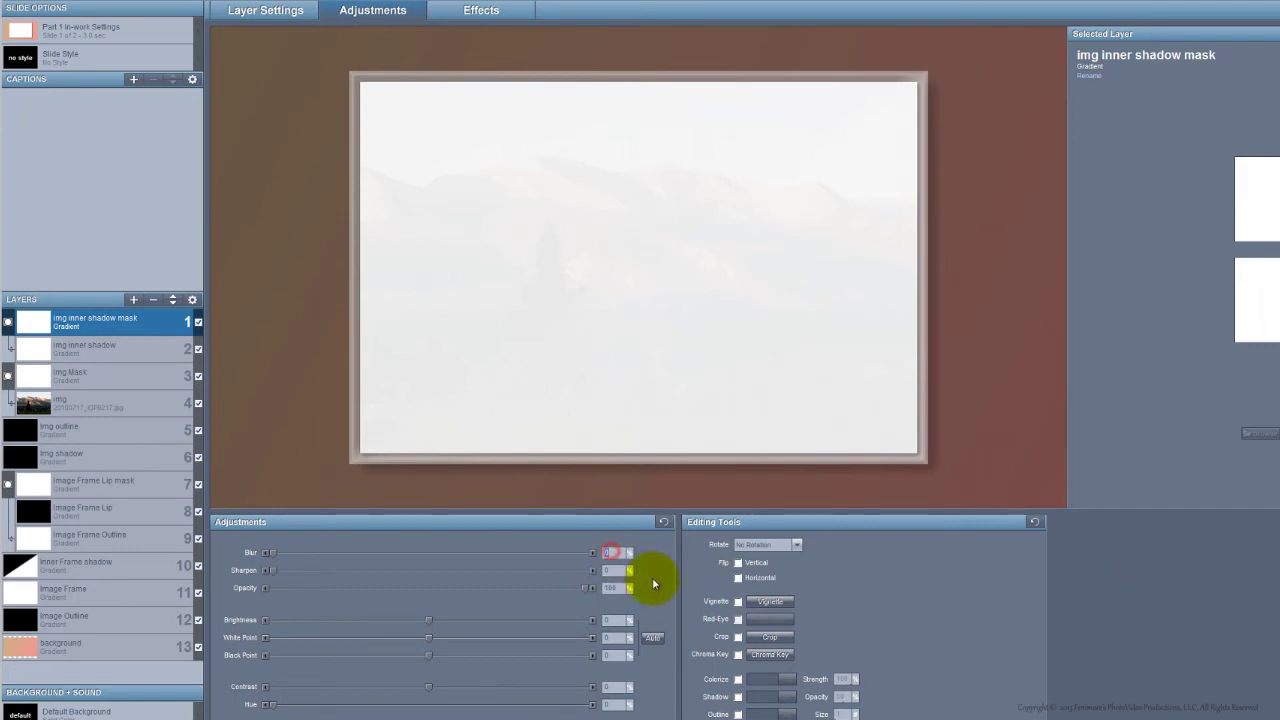
type("20")
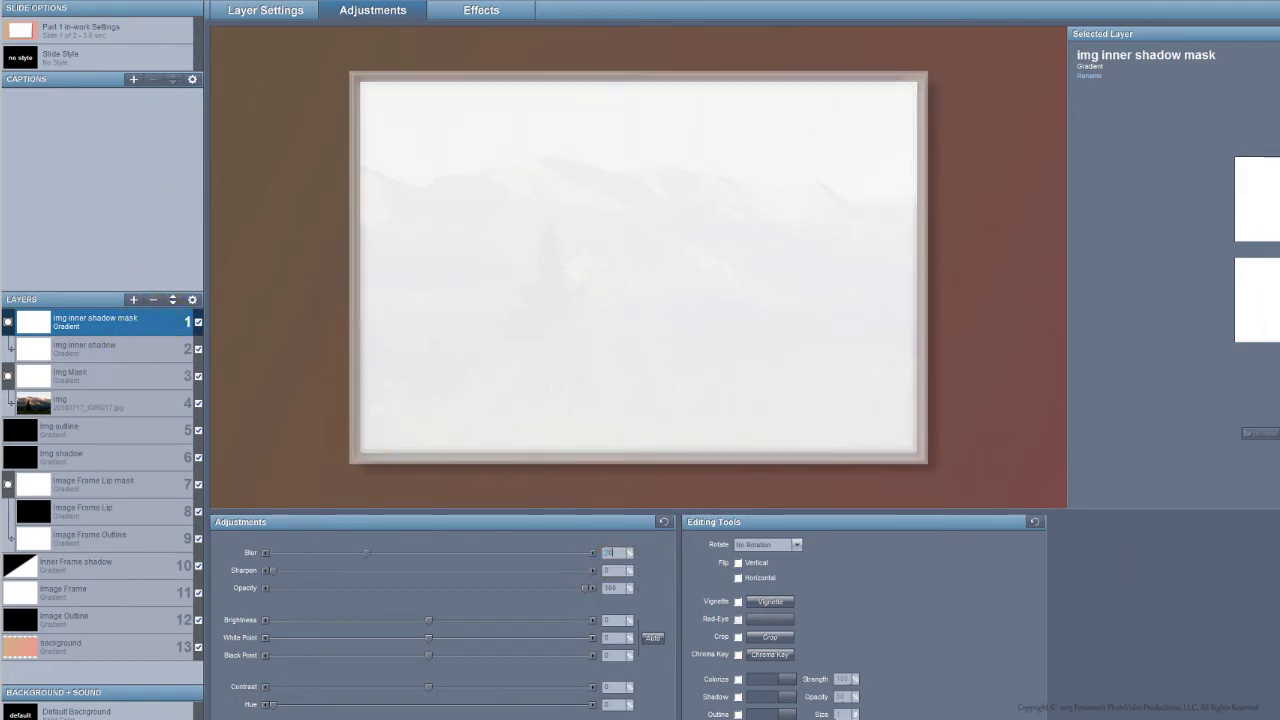
- Offset the img inner shadow mask with a pan of 0.75 horizontally and 1.25 vertically, and copy it to the following keyframe
left_click(481, 10)
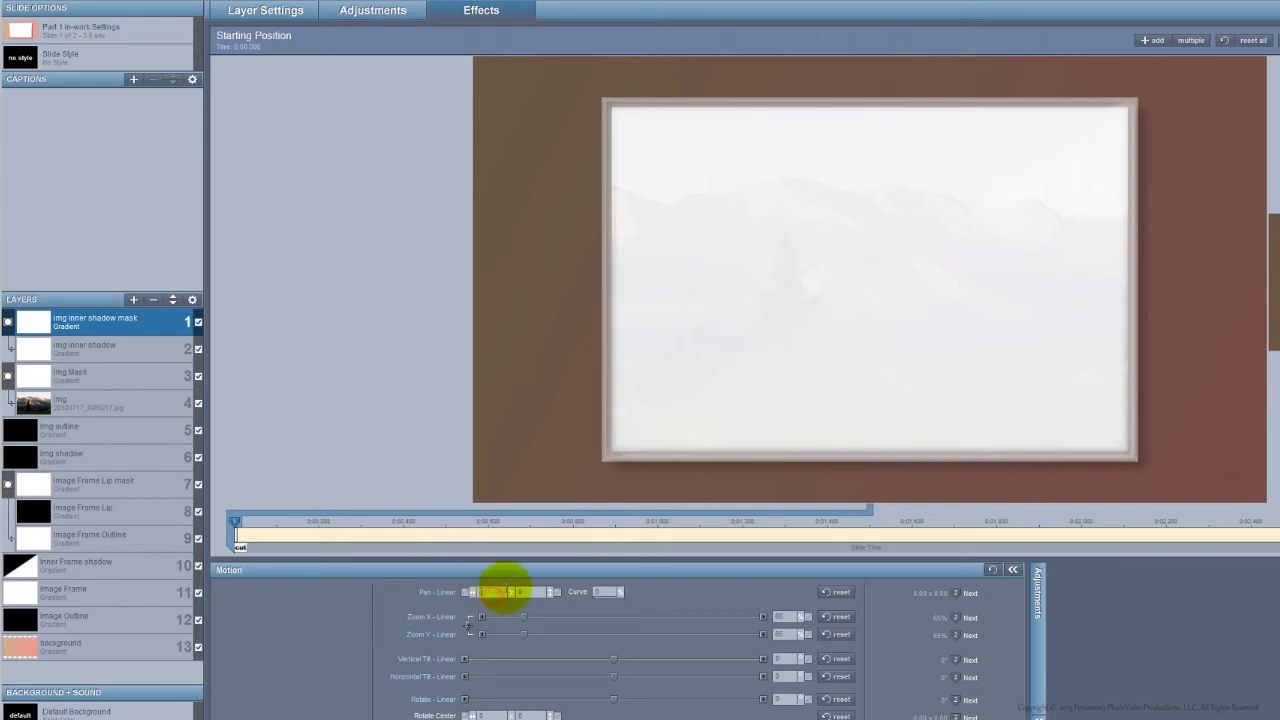
mouse_move(500, 590)
left_mouse_down()
mouse_move(568, 591)
mouse_move(524, 592)
left_mouse_up()
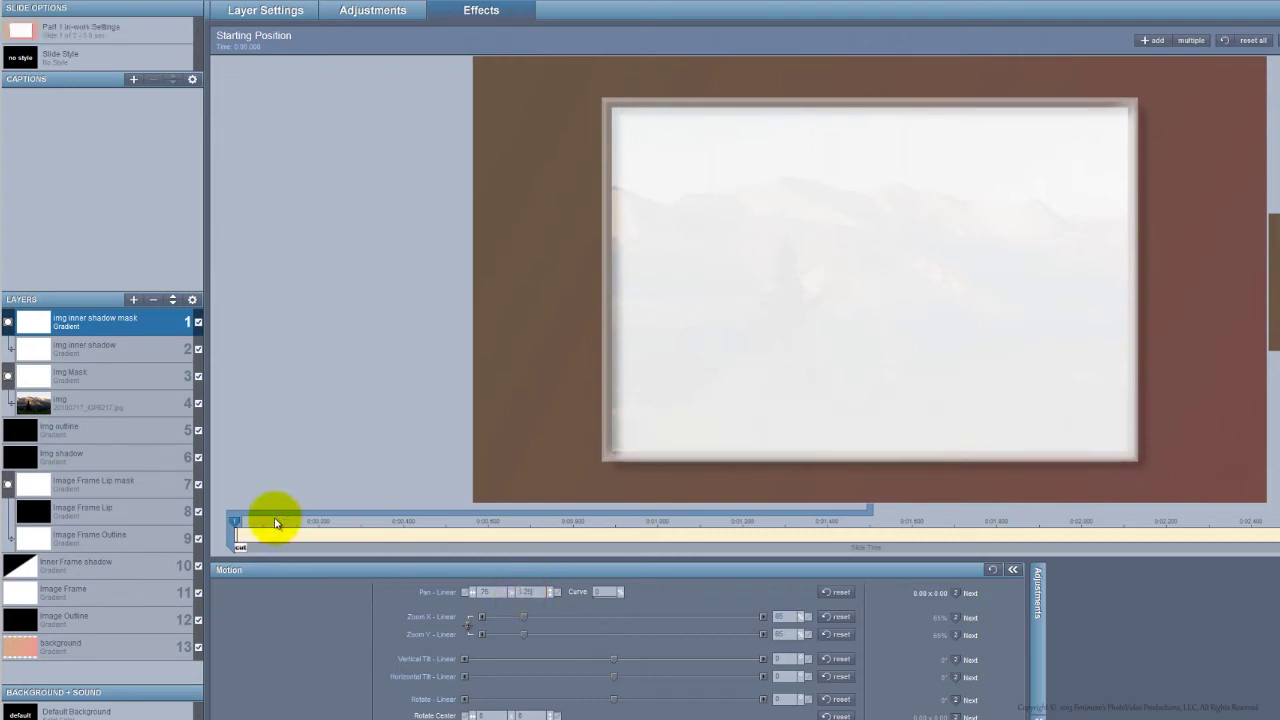
right_click(266, 624)
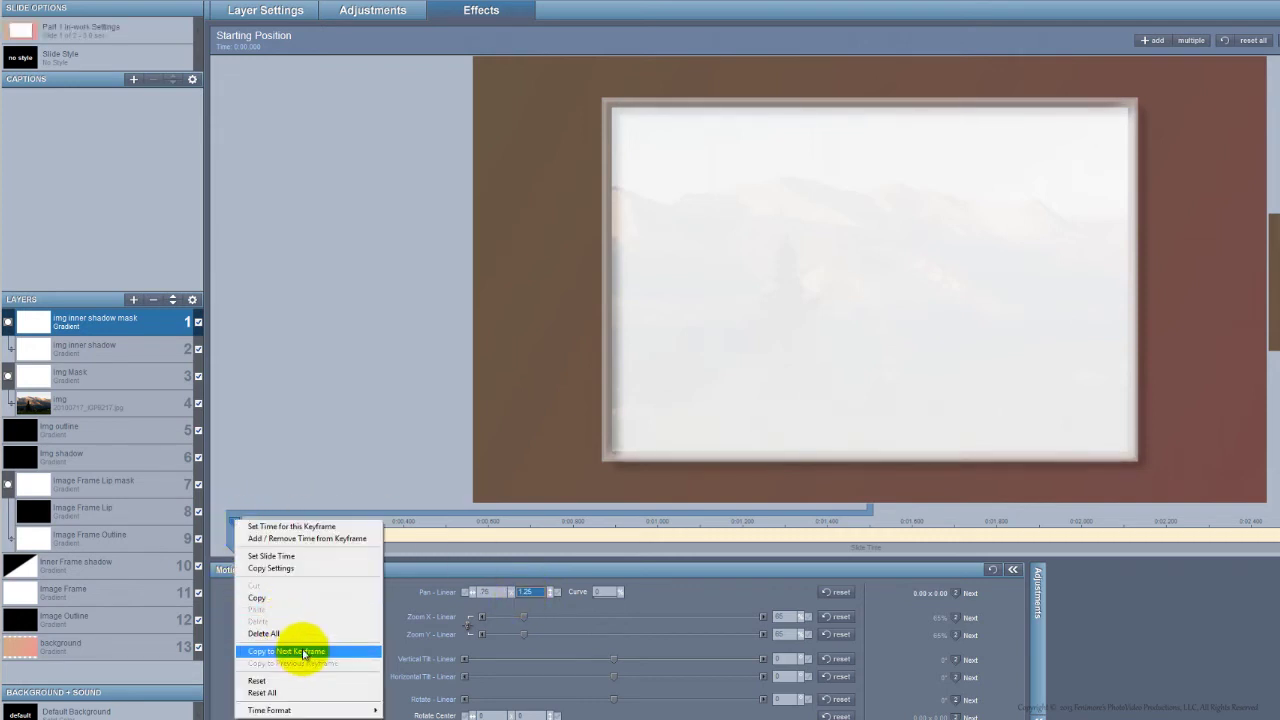
left_click(300, 654)
- Change the gradient of the img inner shadow layer to solid black, based on the white-to-black preset
left_click(105, 346)
right_click(106, 348)
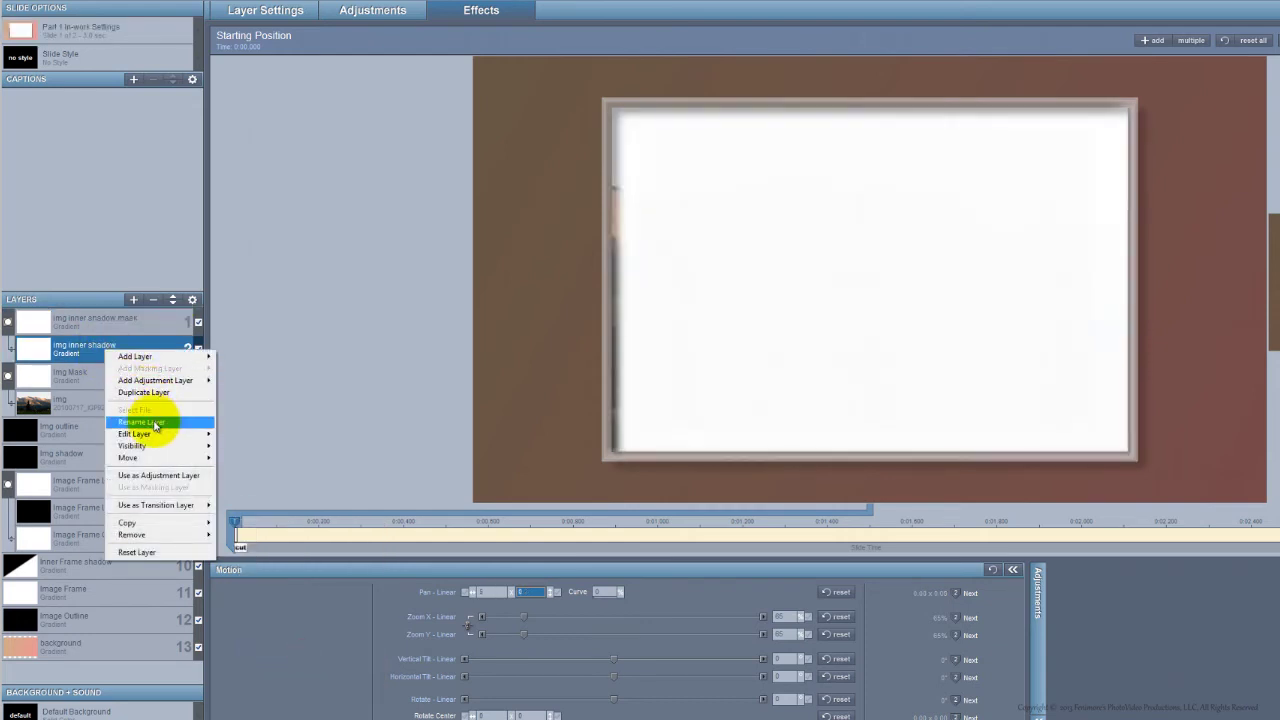
mouse_move(155, 436)
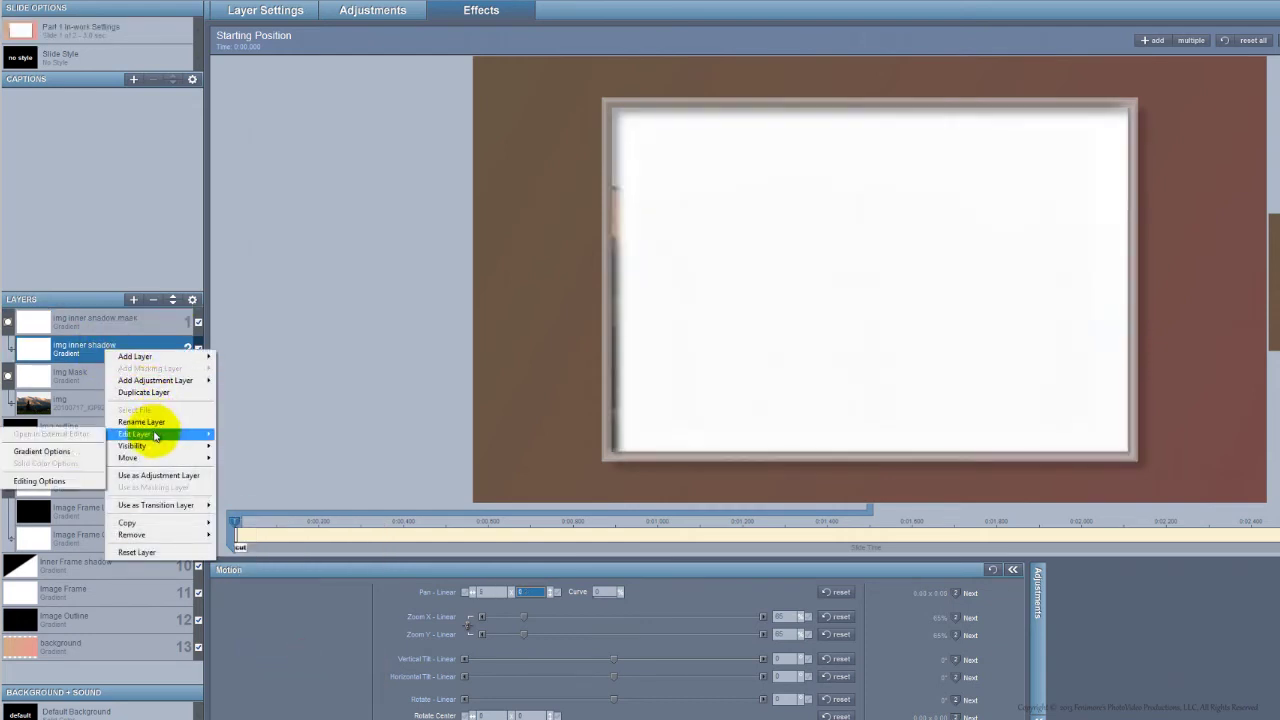
left_click(80, 451)
left_click(556, 302)
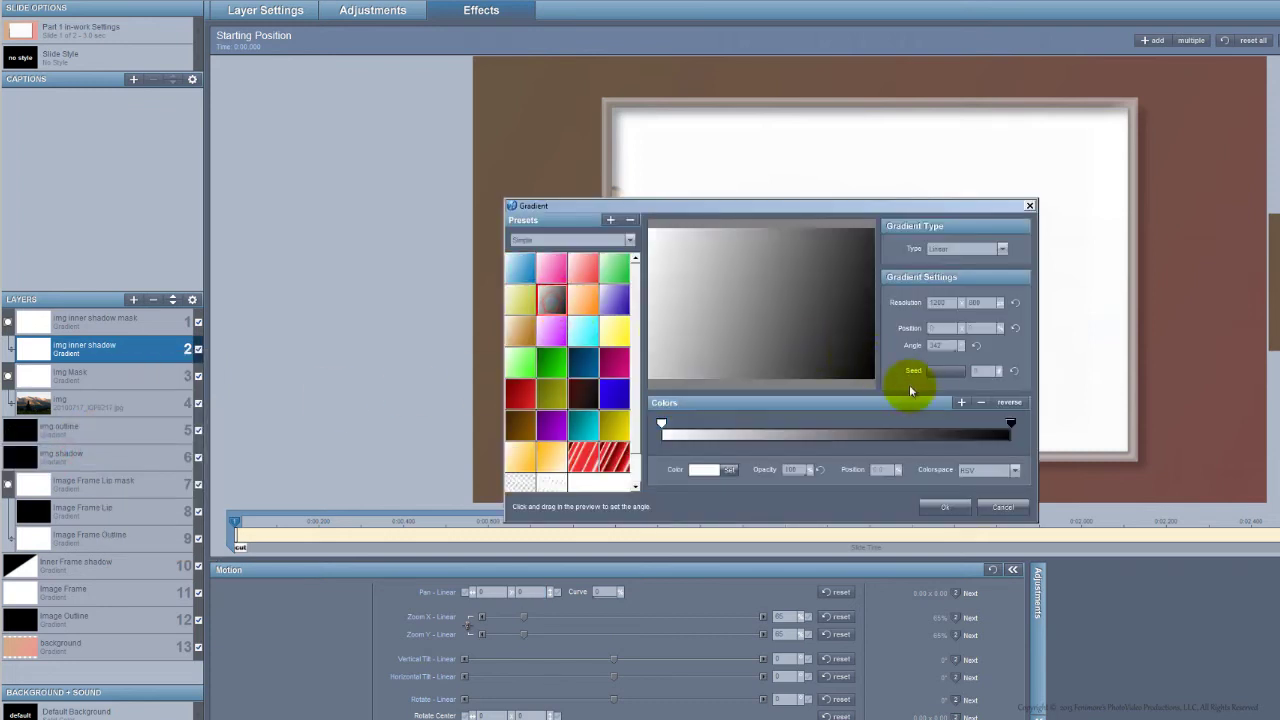
left_click_drag(1015, 422, 663, 423)
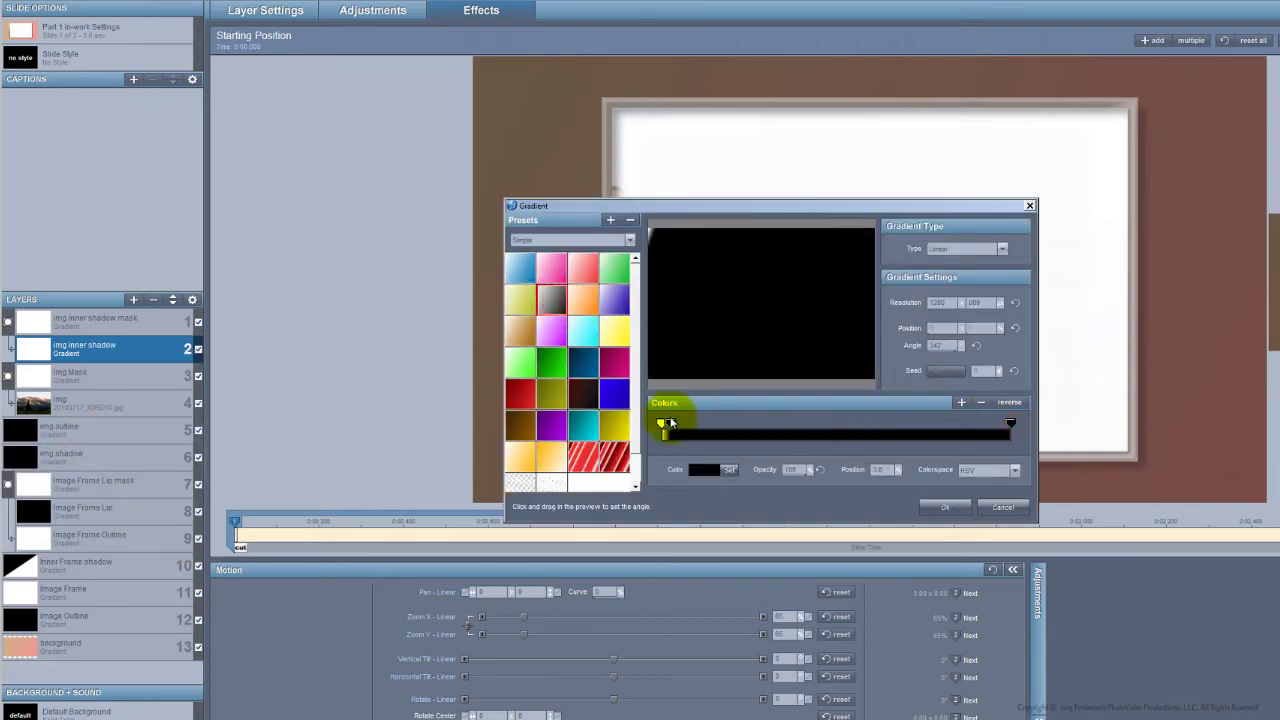
left_click(938, 507)
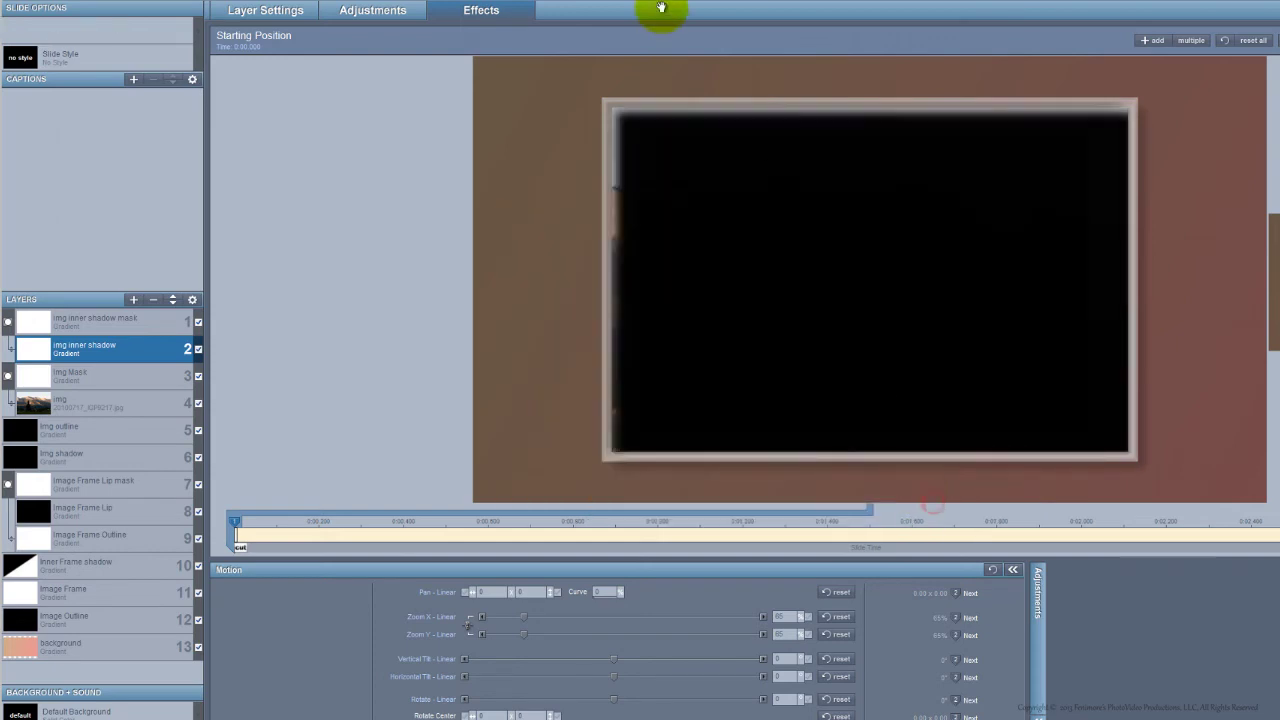
- Set the opacity of the img inner shadow layer to 50%
left_click(390, 10)
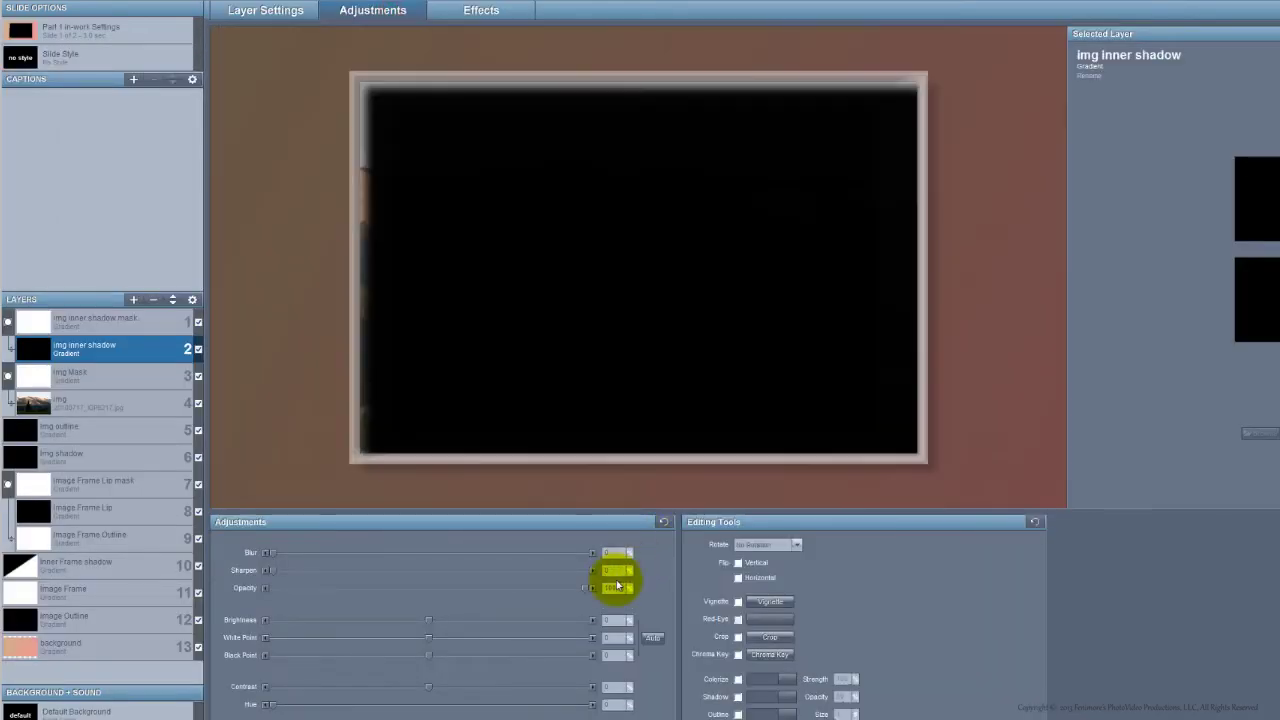
left_click(614, 588)
left_click(614, 588)
type("50")
key("Return")
left_click(484, 10)
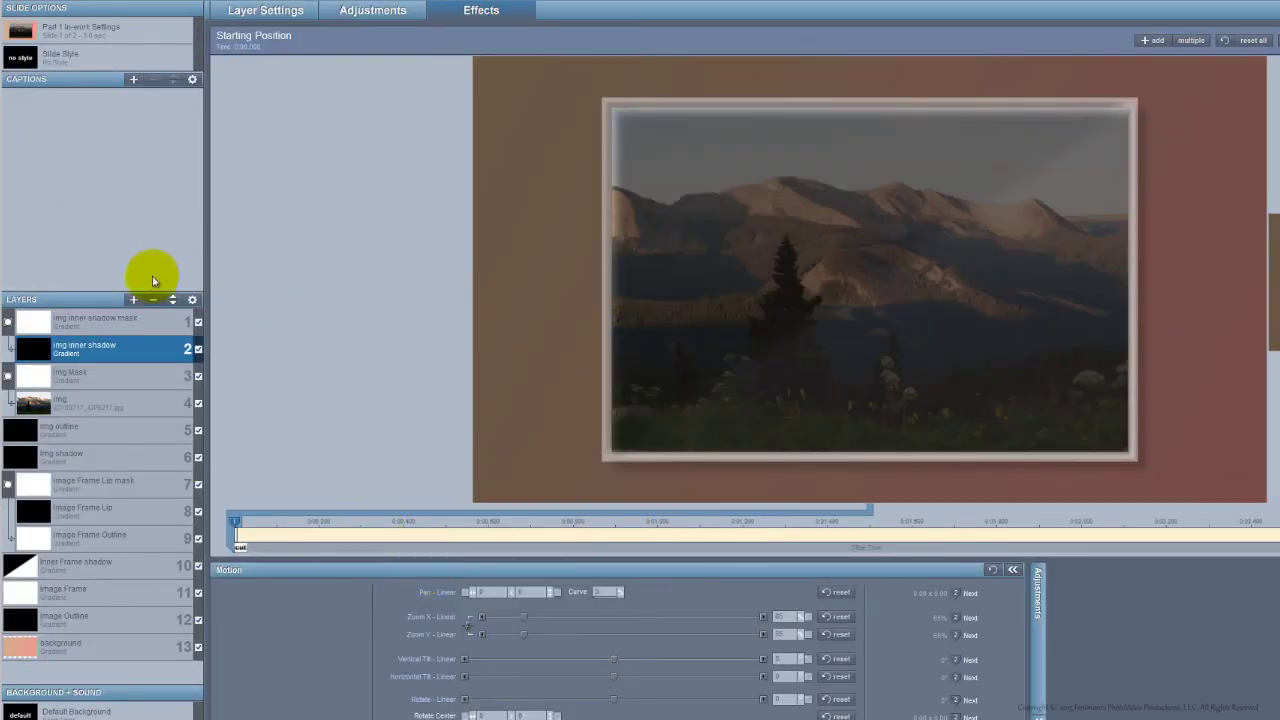
- Make the img inner shadow mask layer mask by inverted grayscale
left_click(100, 318)
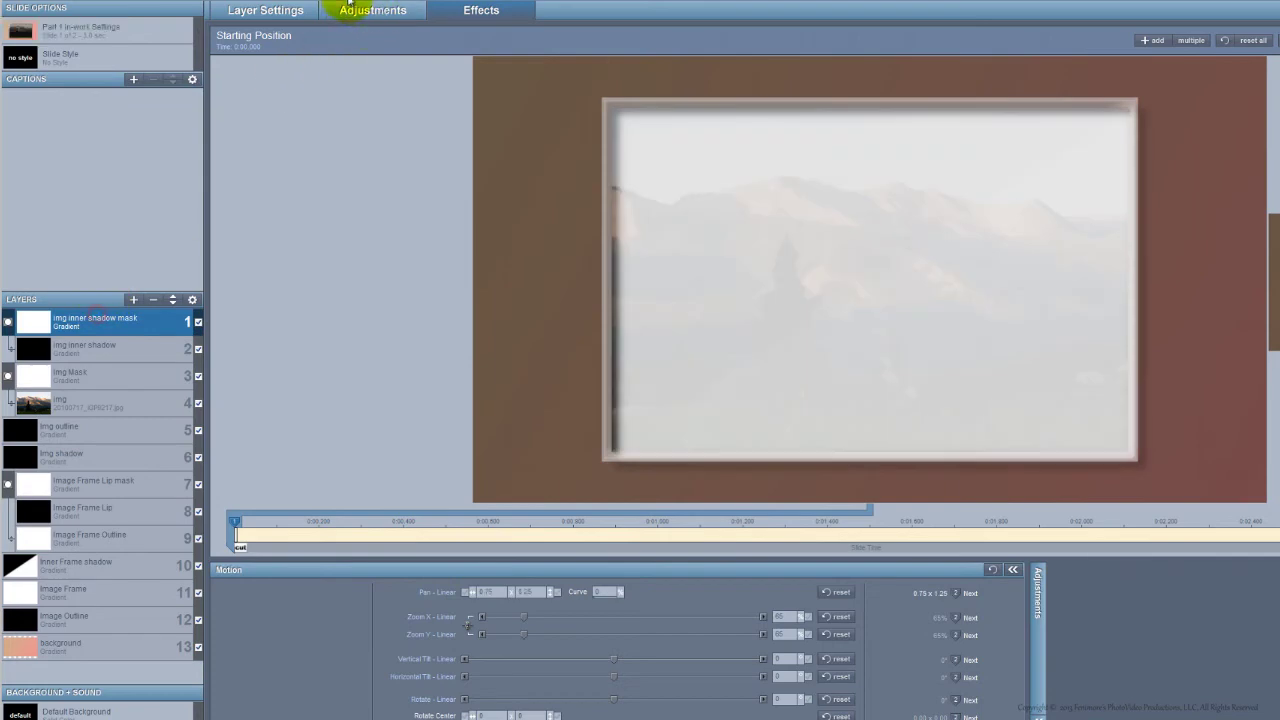
left_click(284, 11)
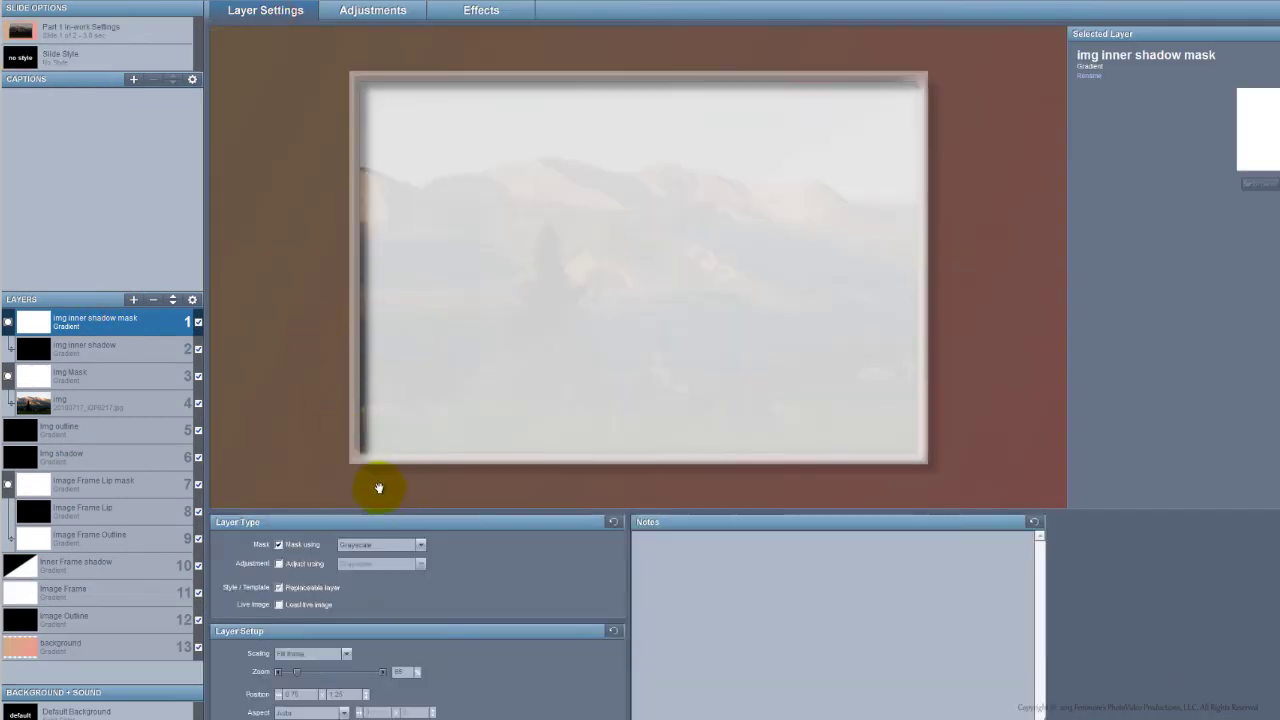
left_click(424, 544)
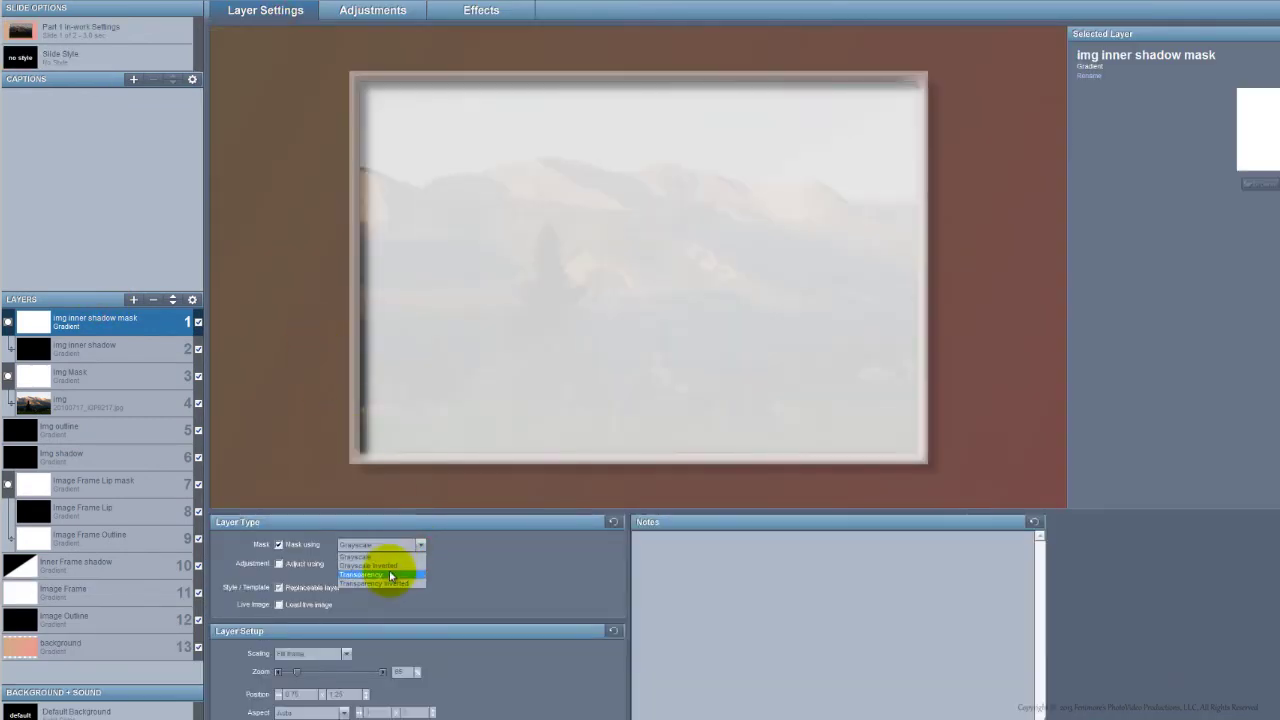
left_click(390, 566)
left_click(484, 10)
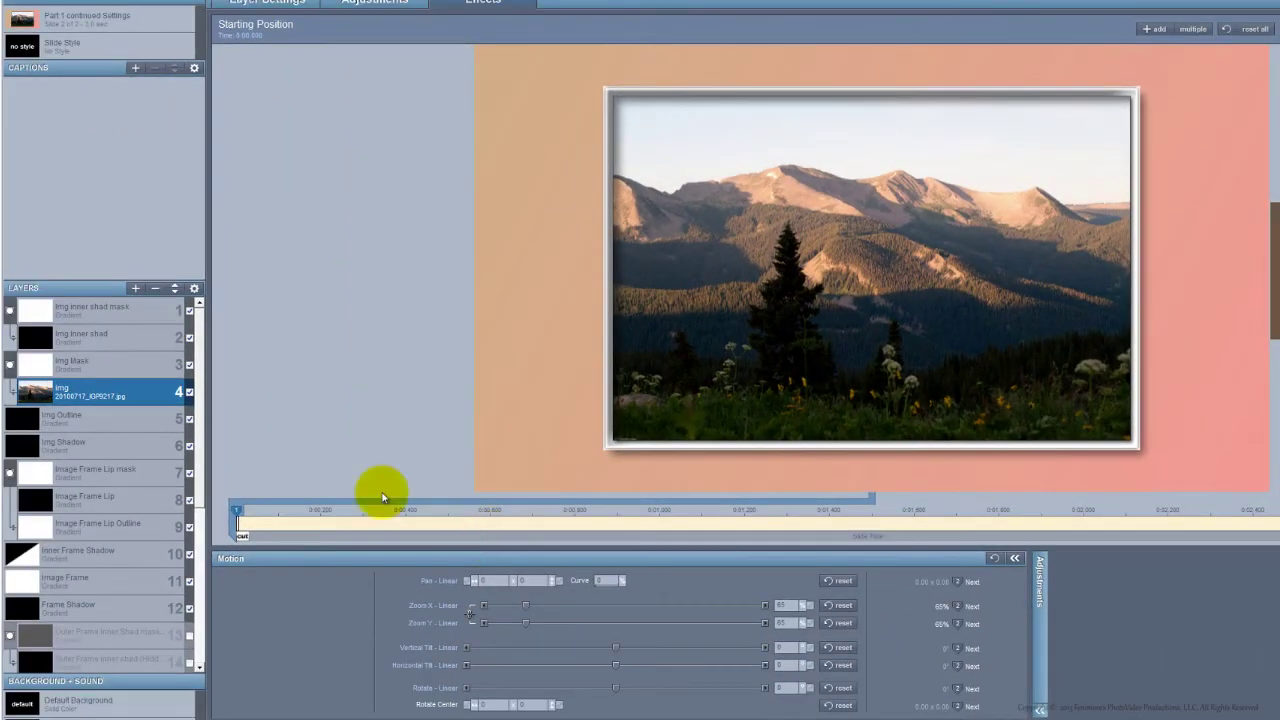
- Show the hidden Outer Frame layer in the Part 1 continued Settings slide and preview the slide along its timeline
left_click_drag(200, 435, 202, 548)
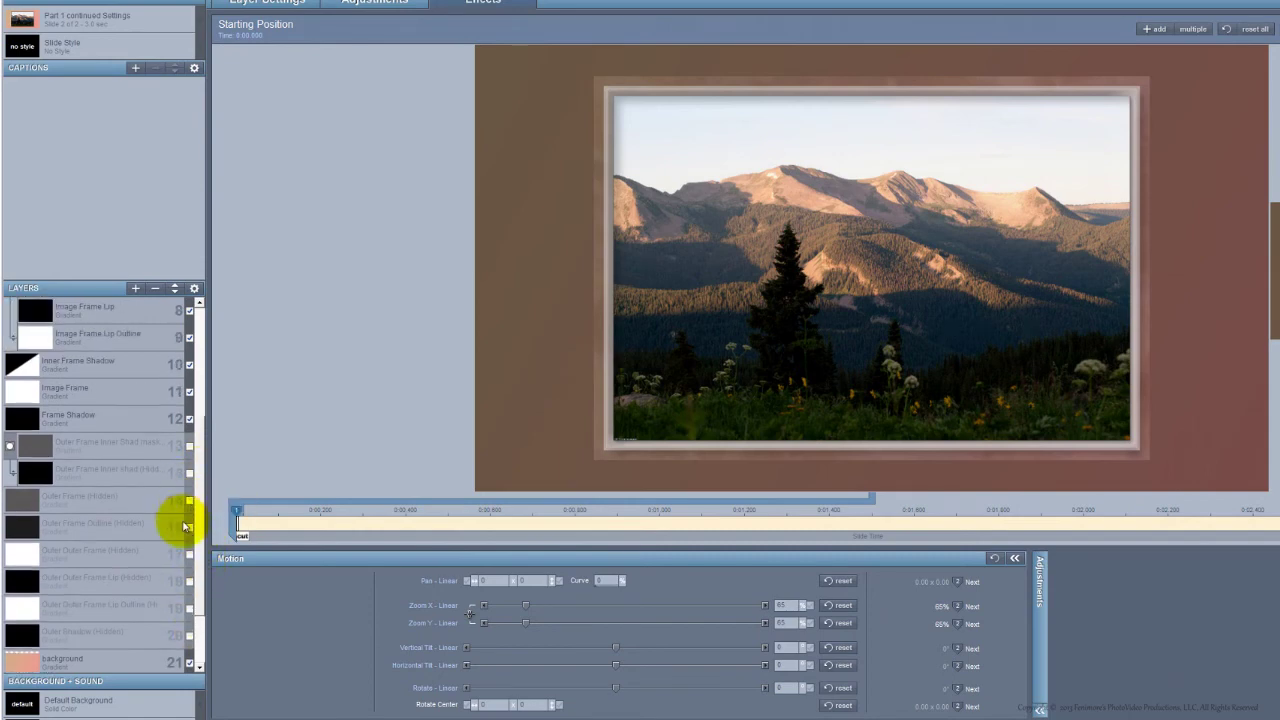
left_click(189, 500)
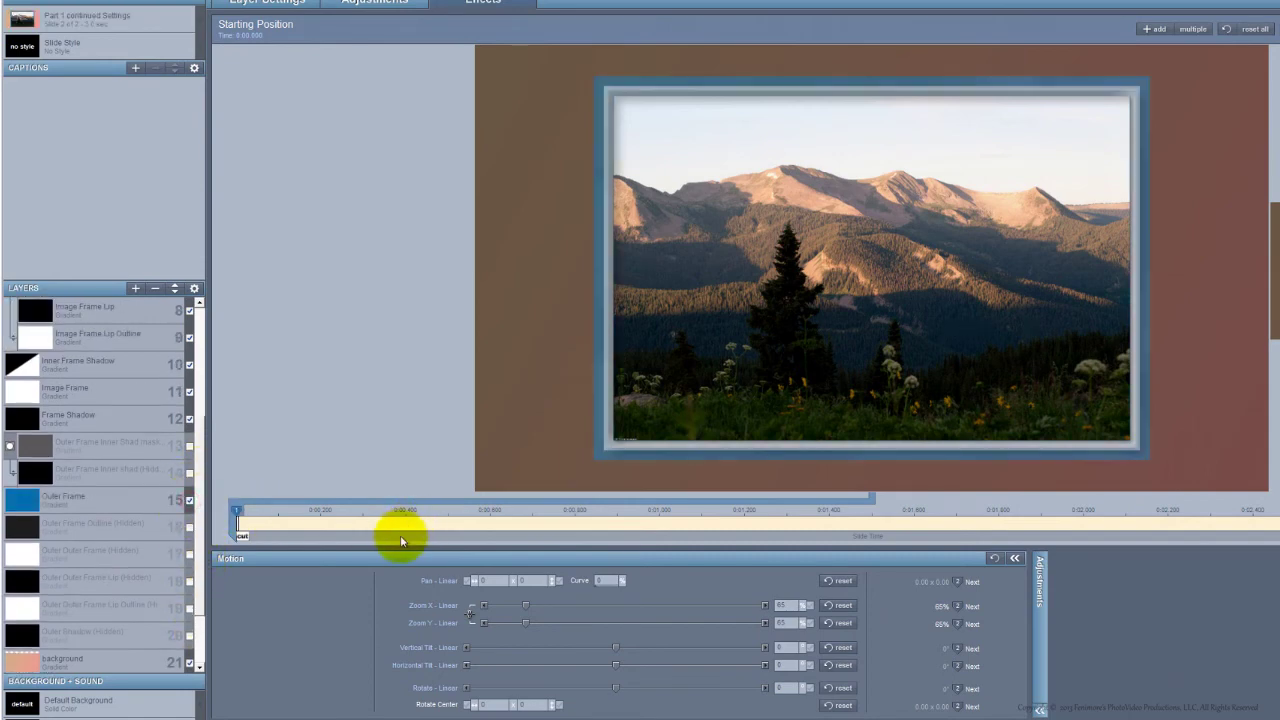
left_click_drag(405, 543, 453, 543)
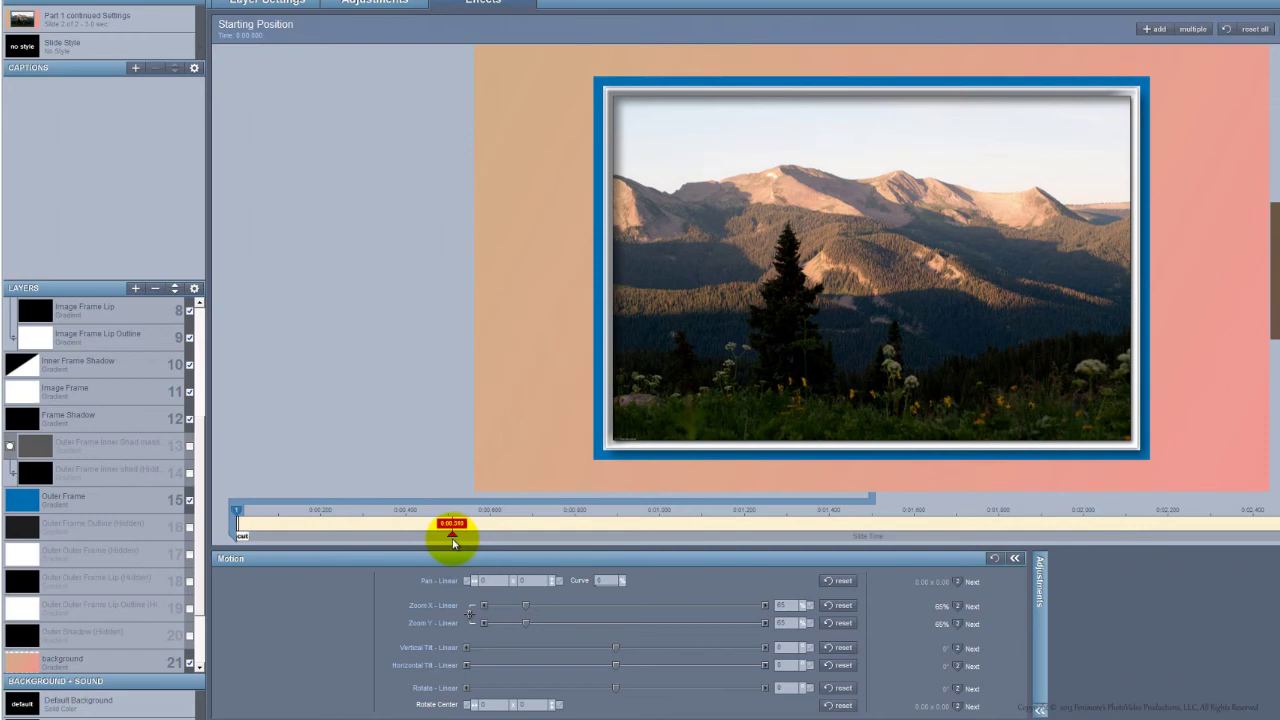
left_click_drag(452, 540, 449, 537)
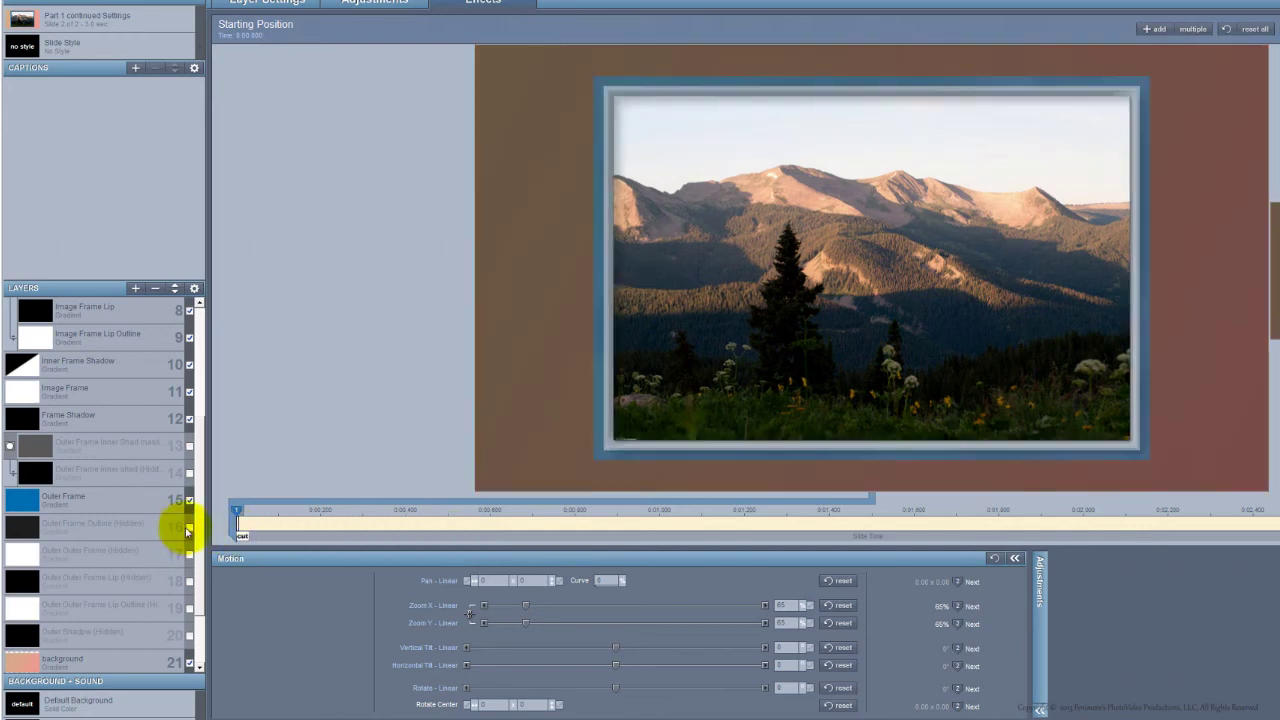
- Show the Outer Frame Outline, the Outer Frame inner shadow and its mask, the Outer Outer Frame and the Outer Outer Frame Lip layers
left_click(191, 527)
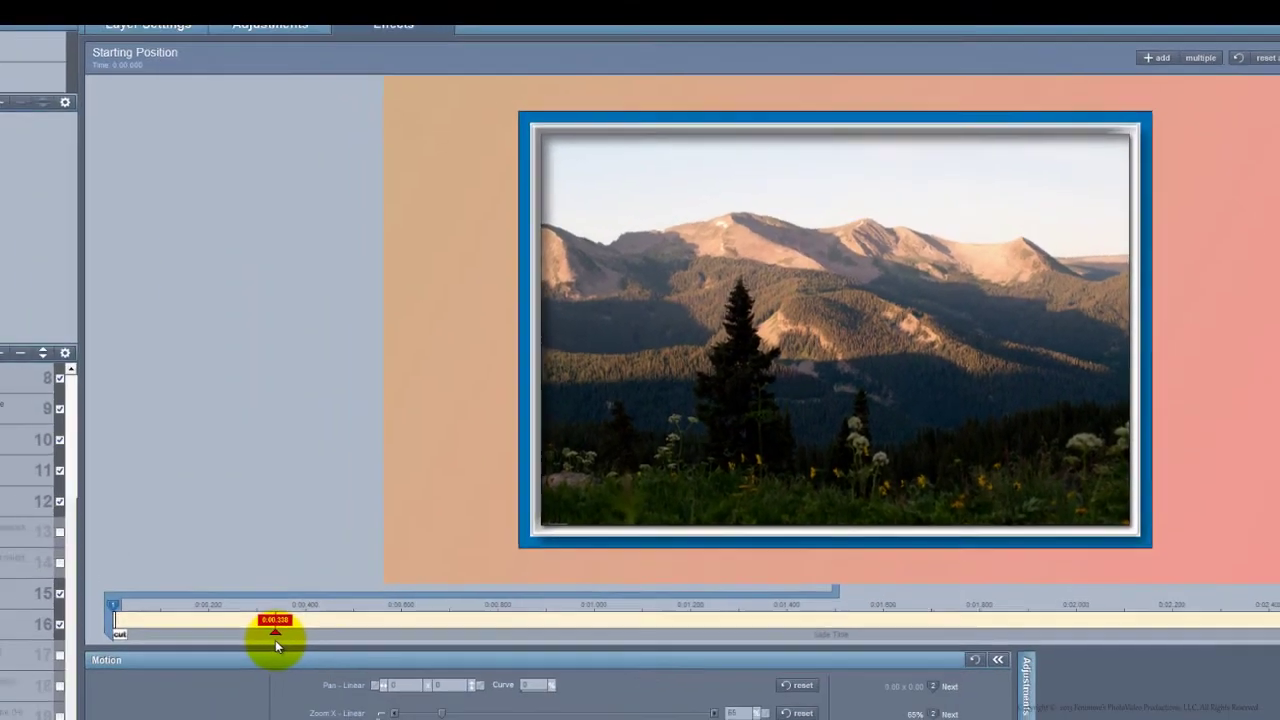
left_click(190, 527)
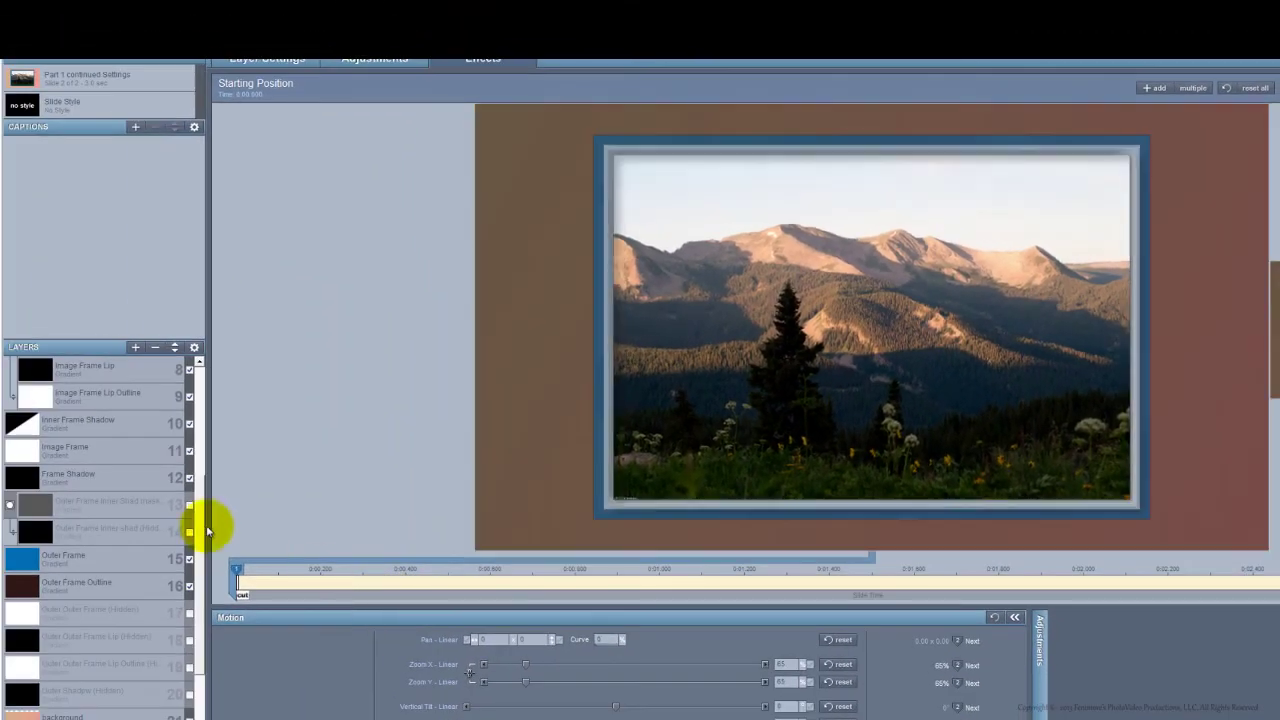
left_click(190, 531)
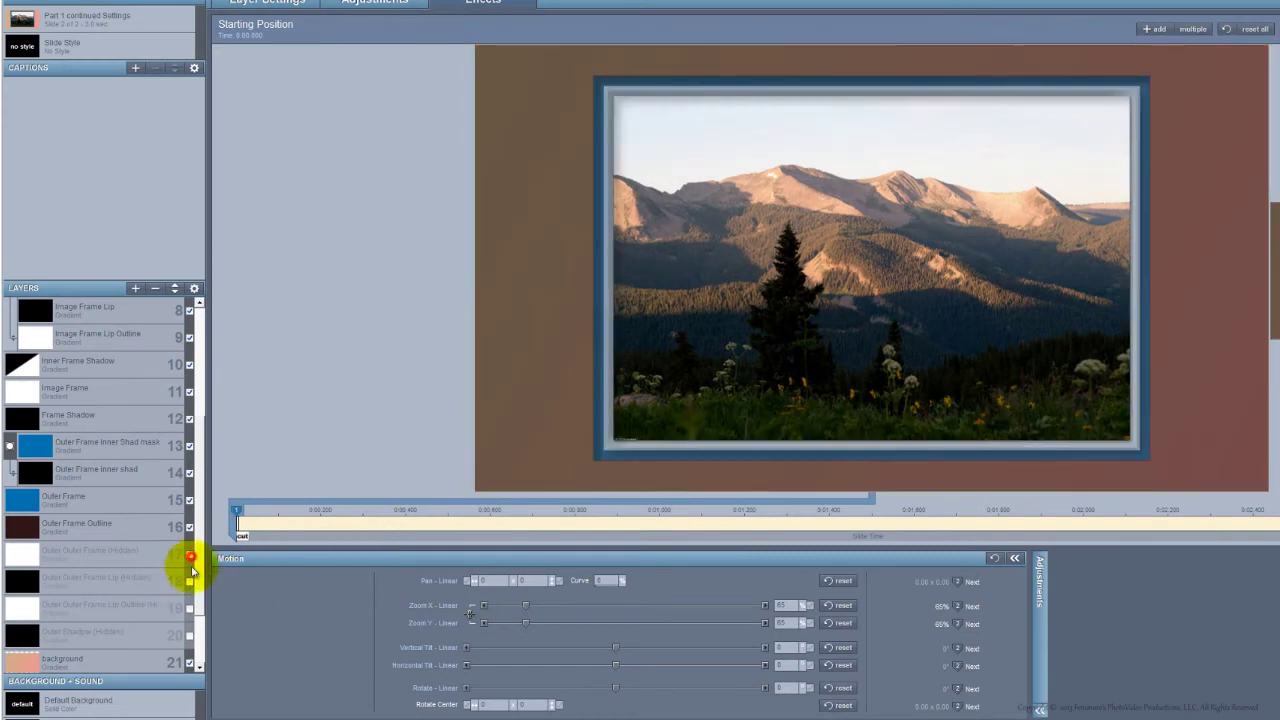
left_click(190, 555)
left_click(190, 583)
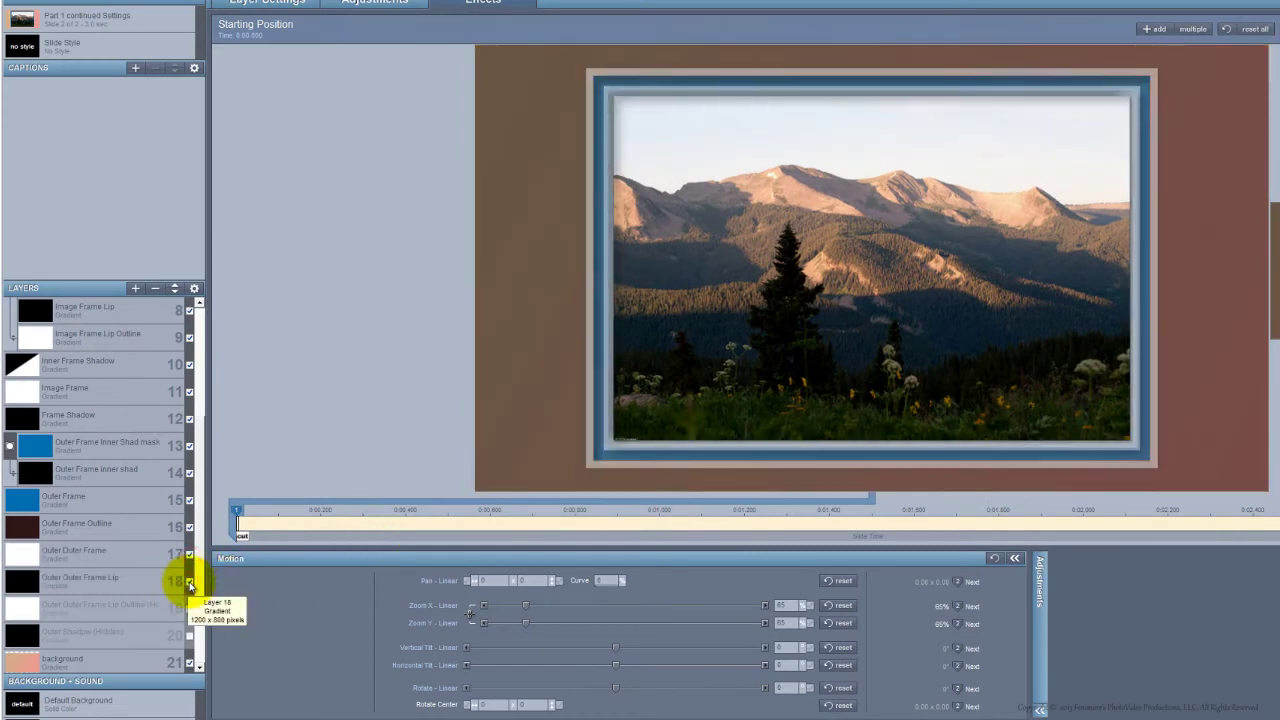